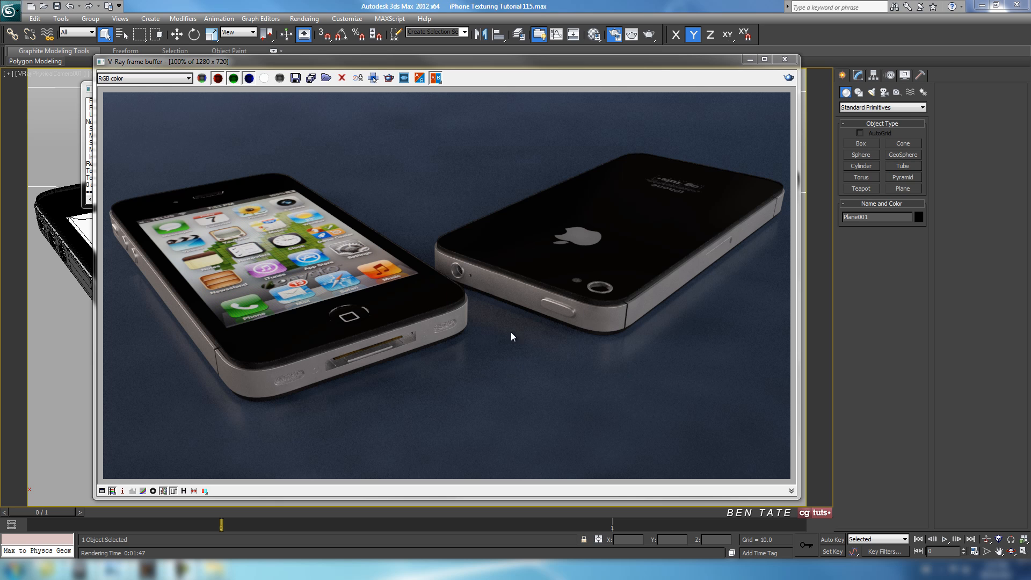
Close the rendered image and the render setup, and minimize the V-Ray messages window.
{"action": "left_click", "coordinate": [783, 62]}
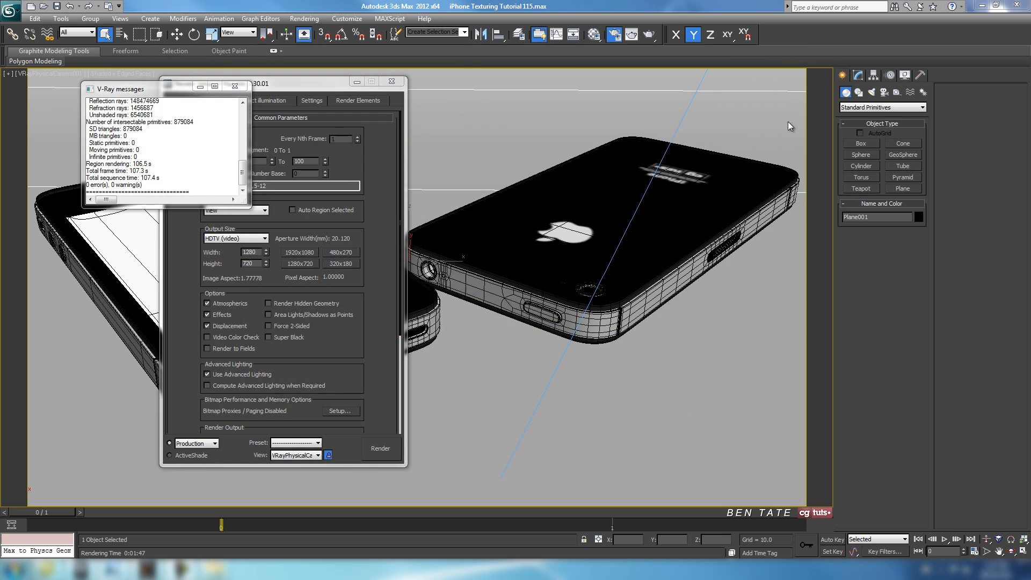
{"action": "left_click", "coordinate": [391, 82]}
{"action": "left_click", "coordinate": [200, 86]}
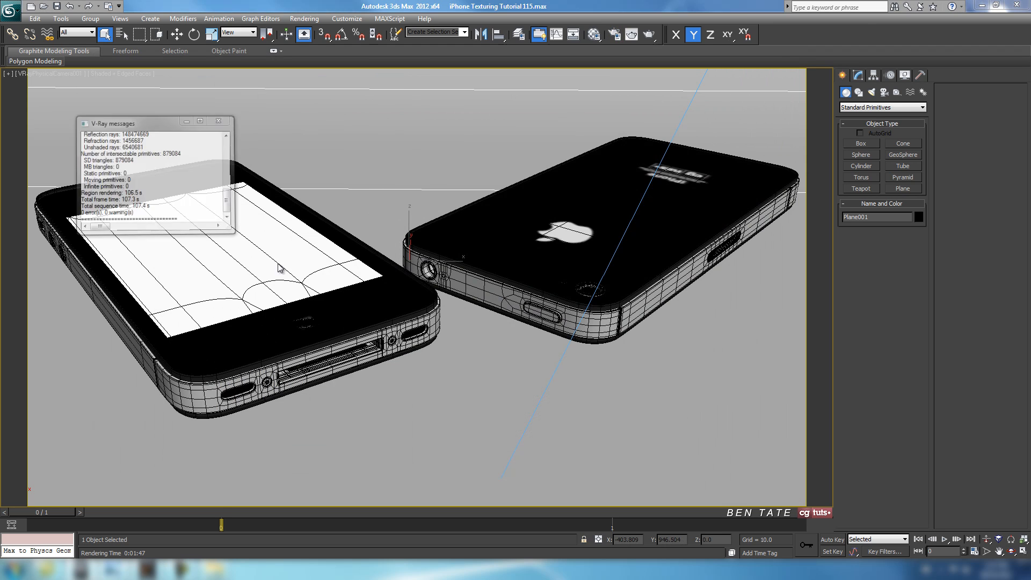
Create a long plane about 2456 by 543 across the phones in the Top view, with one length segment and one width segment.
{"action": "key", "text": "alt+w"}
{"action": "right_click", "coordinate": [255, 208]}
{"action": "key", "text": "alt+w"}
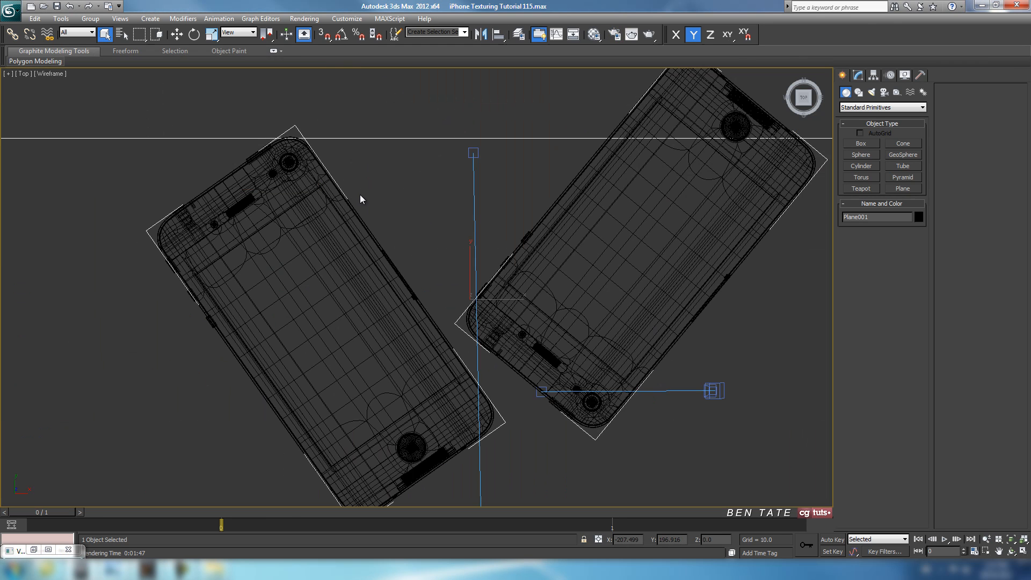
{"action": "scroll", "coordinate": [379, 186], "scroll_direction": "down", "scroll_amount": 10}
{"action": "mouse_move", "coordinate": [457, 222]}
{"action": "middle_mouse_down"}
{"action": "mouse_move", "coordinate": [458, 243]}
{"action": "mouse_move", "coordinate": [478, 212]}
{"action": "mouse_move", "coordinate": [466, 230]}
{"action": "middle_mouse_up"}
{"action": "scroll", "coordinate": [461, 240], "scroll_direction": "up", "scroll_amount": 4}
{"action": "left_click", "coordinate": [902, 189]}
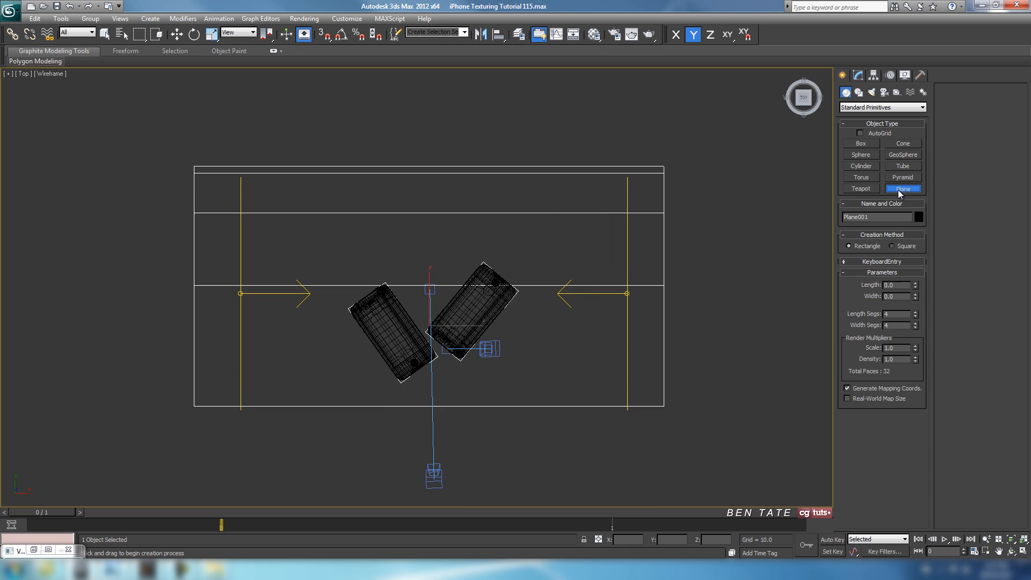
{"action": "left_click_drag", "start_coordinate": [382, 122], "coordinate": [455, 448]}
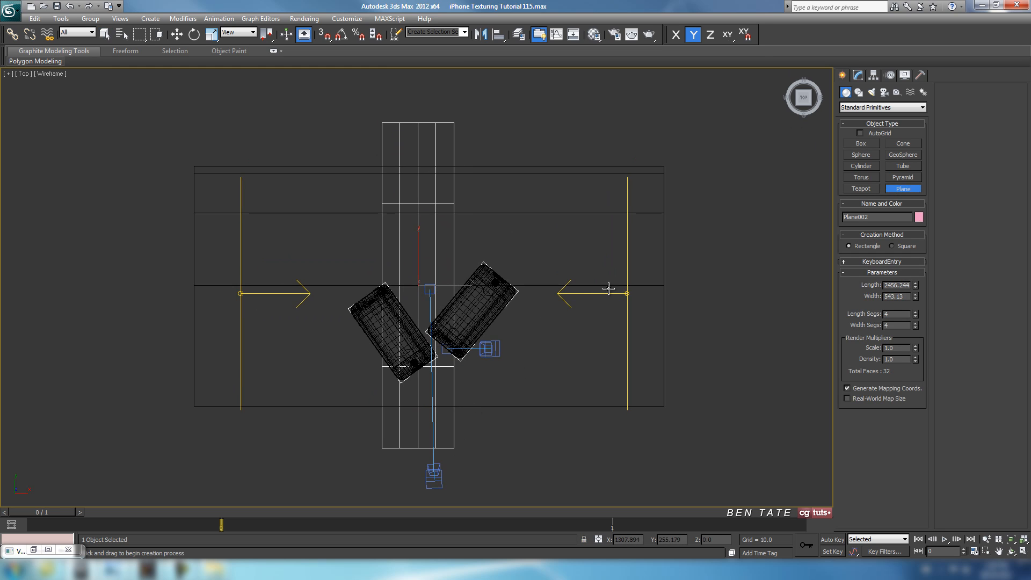
{"action": "right_click", "coordinate": [916, 314]}
{"action": "right_click", "coordinate": [916, 326]}
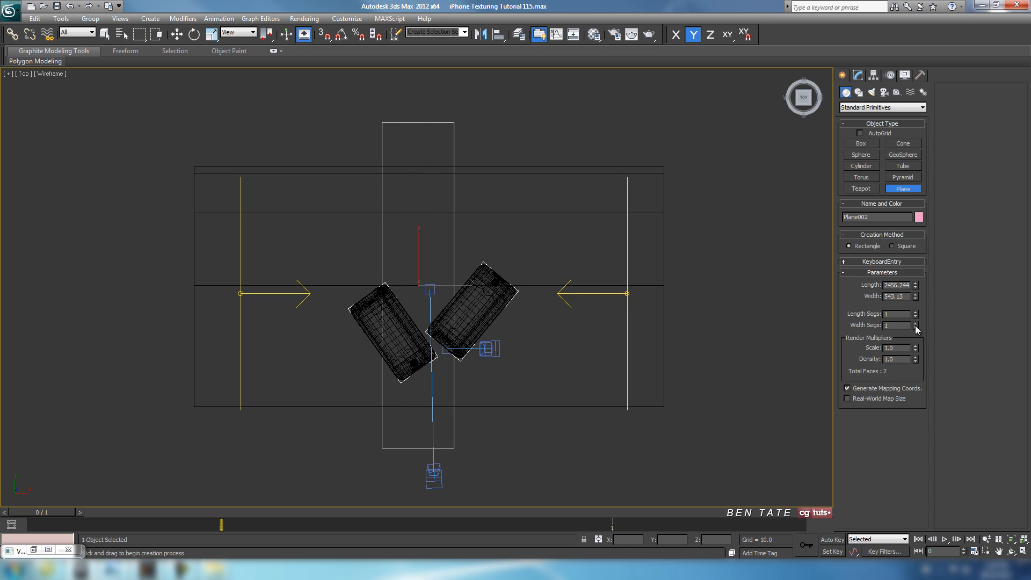
Raise the new plane above the phones in the Left view to a height of about 589.
{"action": "middle_click_drag", "start_coordinate": [654, 319], "coordinate": [633, 308]}
{"action": "key", "text": "w"}
{"action": "key", "text": "alt+w"}
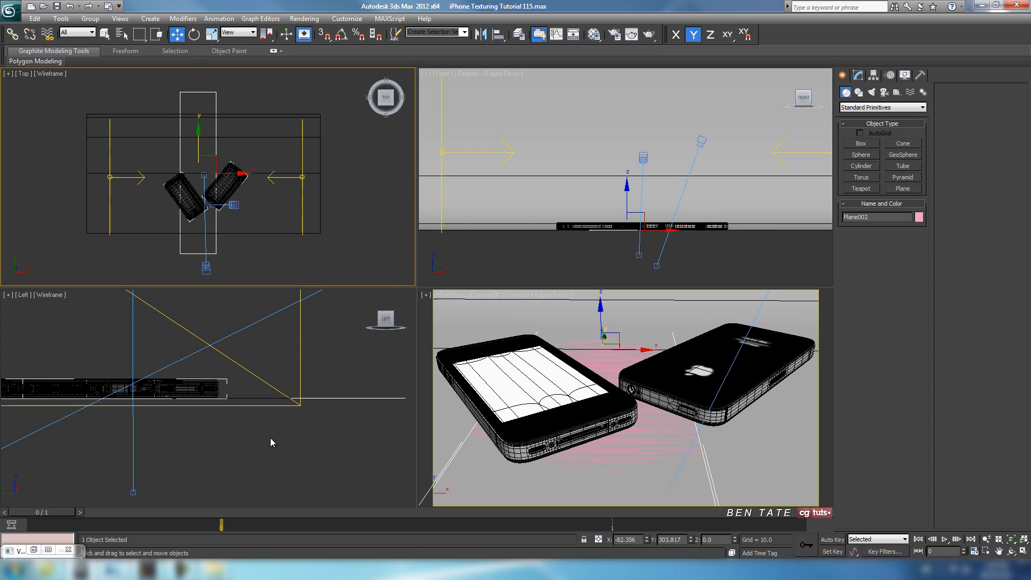
{"action": "right_click", "coordinate": [269, 436]}
{"action": "key", "text": "alt+w"}
{"action": "scroll", "coordinate": [262, 428], "scroll_direction": "down", "scroll_amount": 6}
{"action": "scroll", "coordinate": [454, 438], "scroll_direction": "down", "scroll_amount": 4}
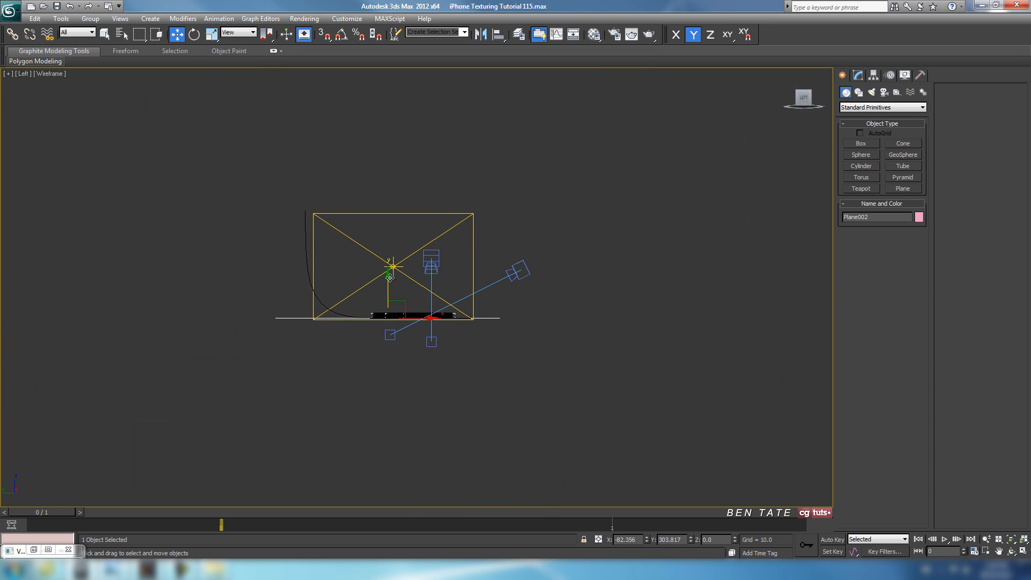
{"action": "left_click_drag", "start_coordinate": [384, 288], "coordinate": [389, 231]}
{"action": "key", "text": "alt+w"}
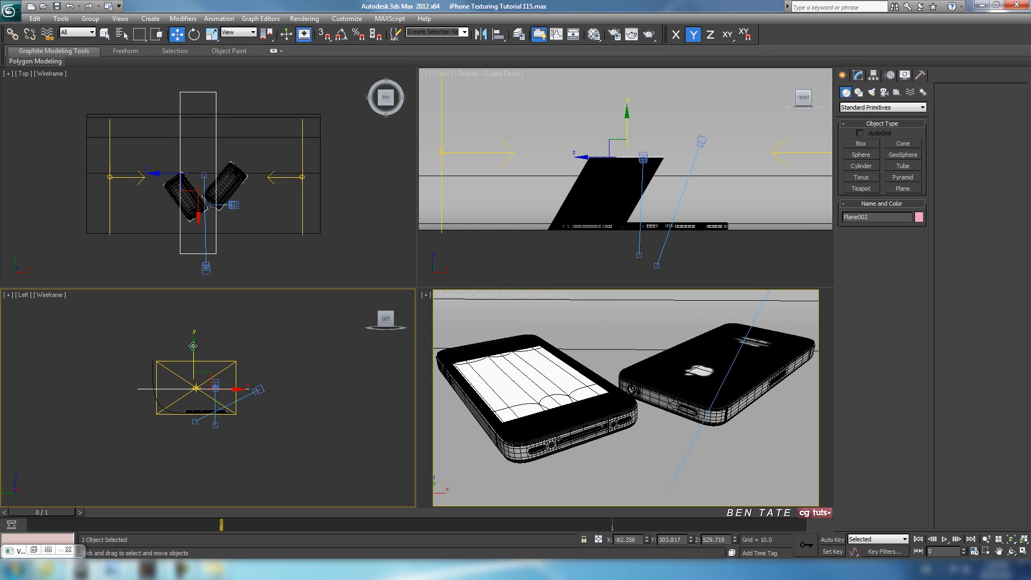
{"action": "left_click_drag", "start_coordinate": [193, 346], "coordinate": [200, 344]}
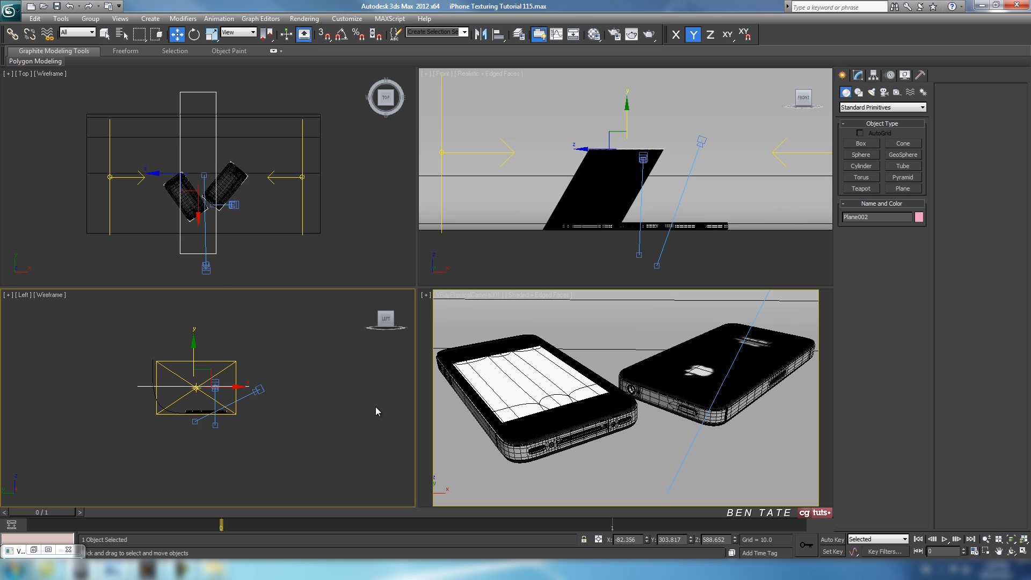
Turn the first unused material slot after Background into a VRayLightMtl.
{"action": "key", "text": "m"}
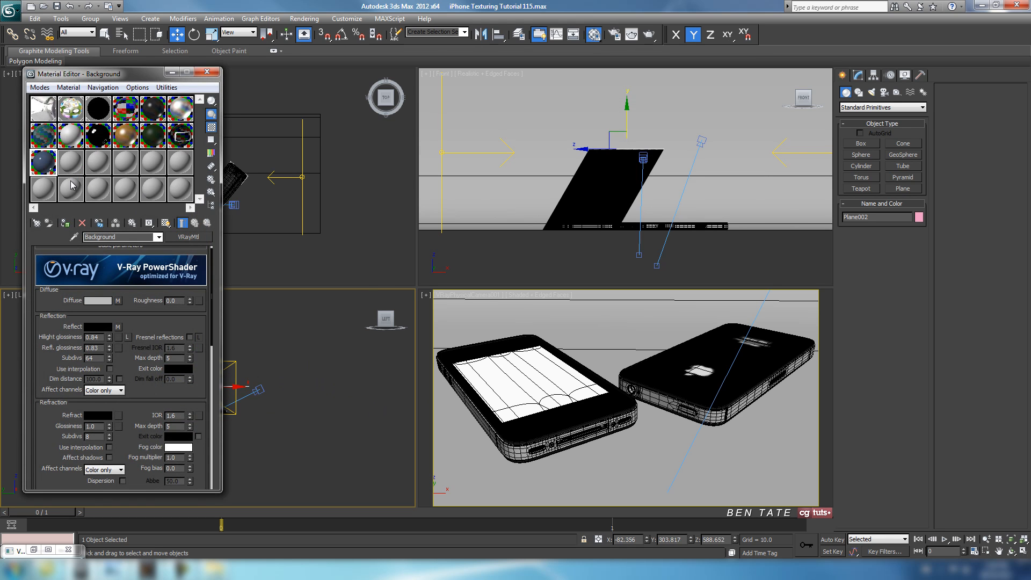
{"action": "left_click", "coordinate": [72, 168]}
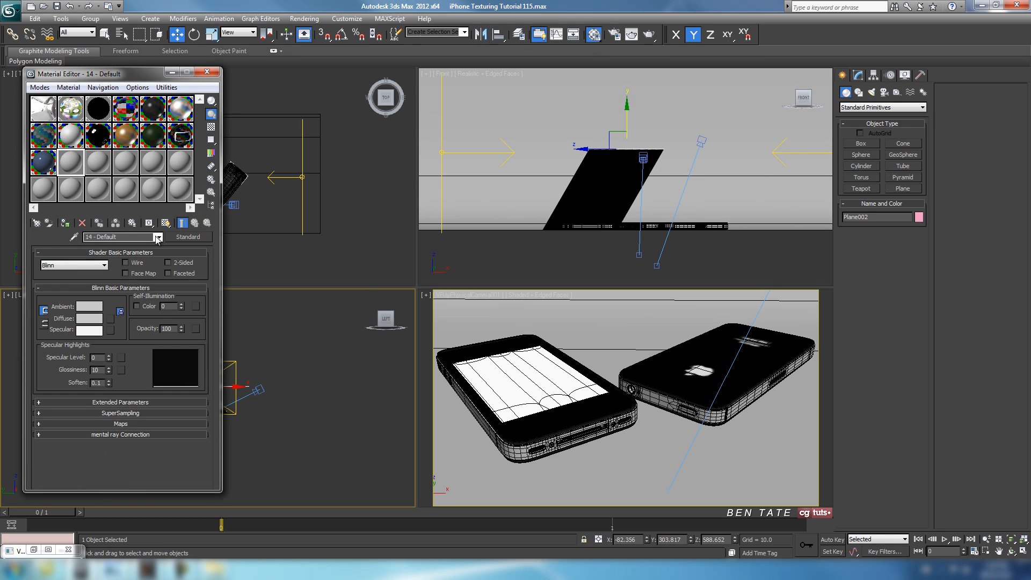
{"action": "left_click", "coordinate": [186, 240]}
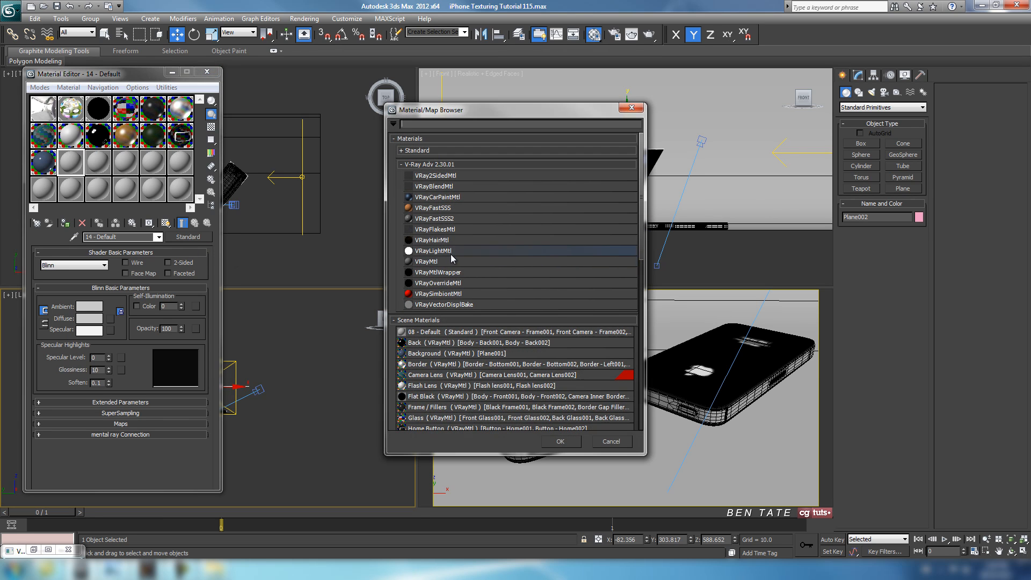
{"action": "double_click", "coordinate": [430, 252]}
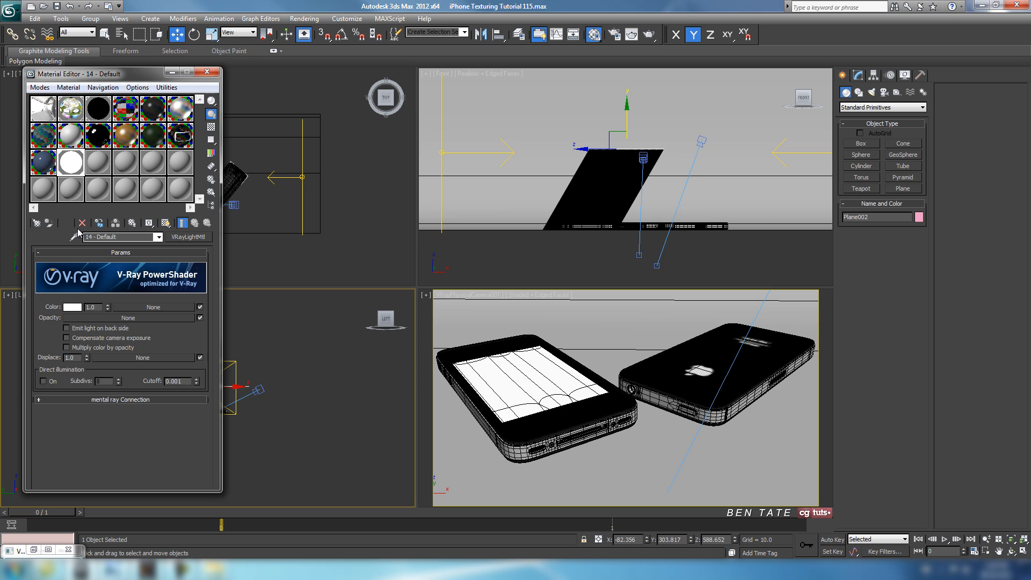
Start a V-Ray RT ActiveShade preview of the physical camera view and close the render setup.
{"action": "mouse_move", "coordinate": [143, 79]}
{"action": "left_mouse_down"}
{"action": "mouse_move", "coordinate": [168, 91]}
{"action": "mouse_move", "coordinate": [154, 89]}
{"action": "left_mouse_up"}
{"action": "key", "text": "F10"}
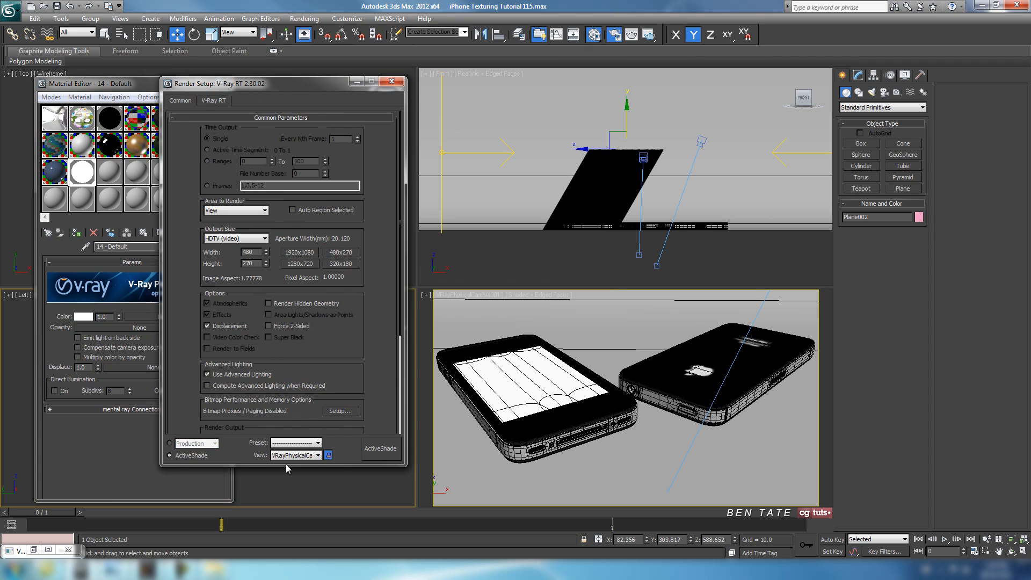
{"action": "left_click", "coordinate": [380, 448]}
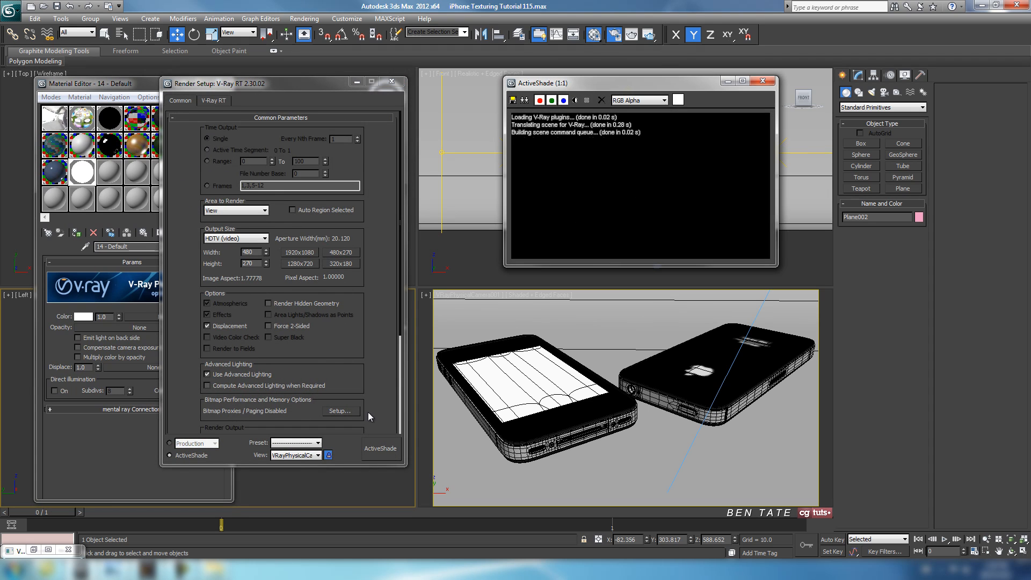
{"action": "left_click", "coordinate": [389, 81]}
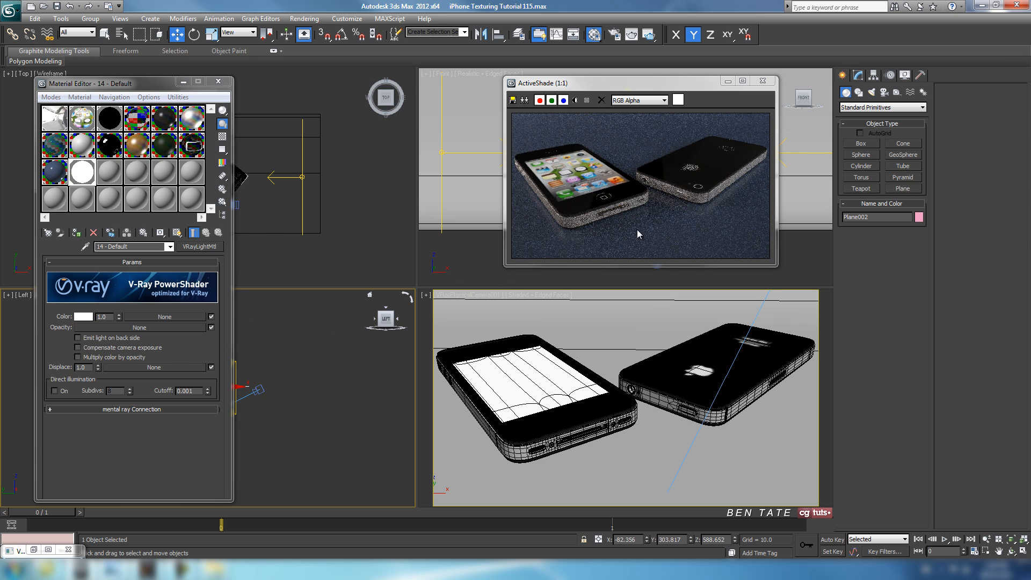
Enable Compensate camera exposure and Emit light on back side for the light material, save the scene and close the Material Editor.
{"action": "left_click", "coordinate": [77, 348]}
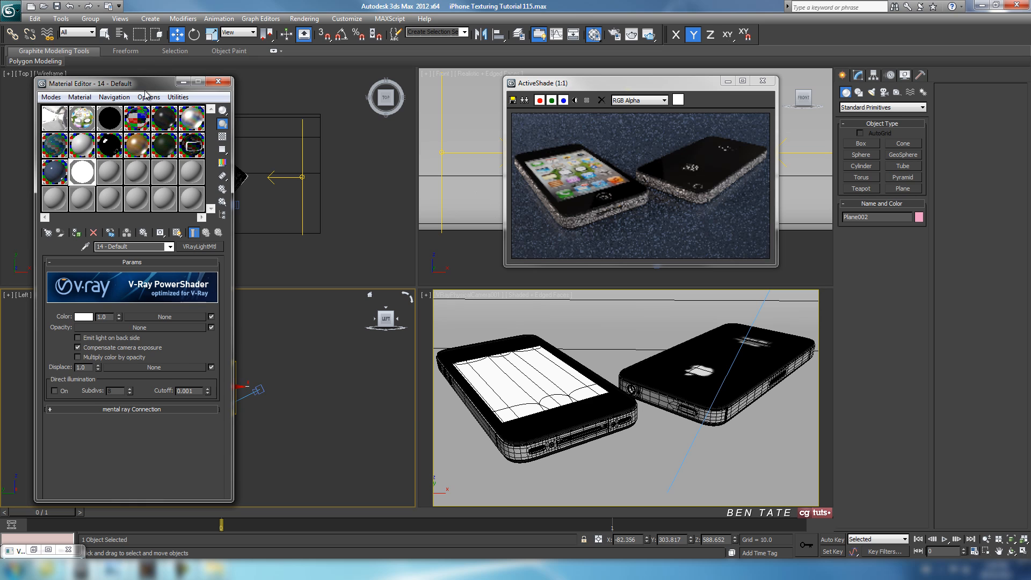
{"action": "left_click_drag", "start_coordinate": [148, 85], "coordinate": [177, 95]}
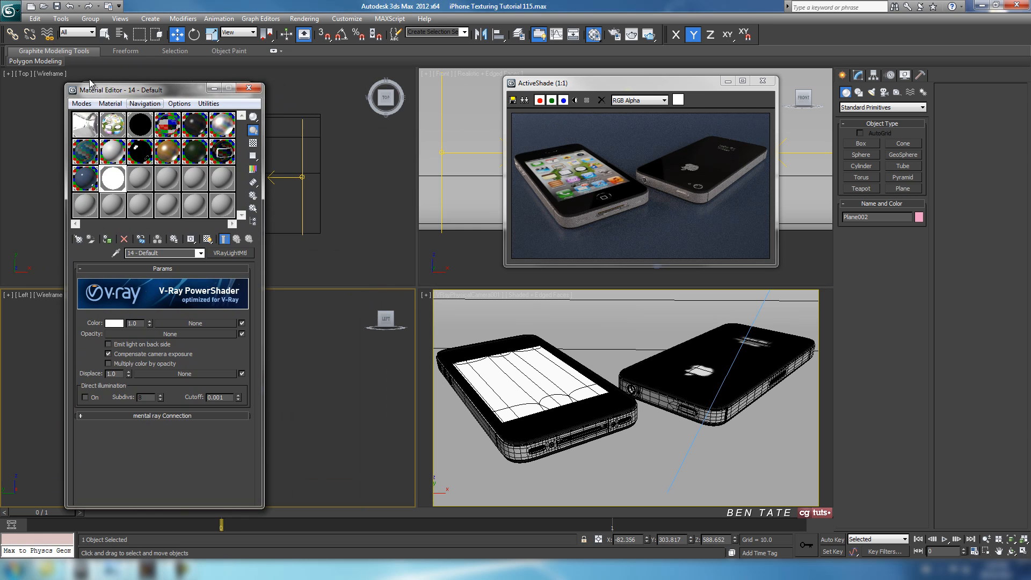
{"action": "left_click_drag", "start_coordinate": [155, 91], "coordinate": [360, 150]}
{"action": "left_click", "coordinate": [234, 86]}
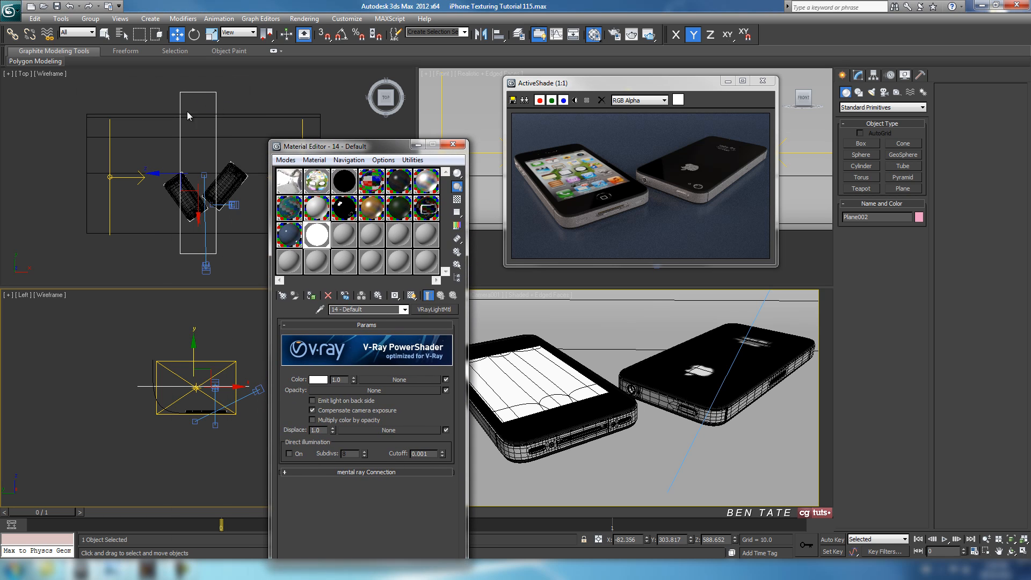
{"action": "left_click_drag", "start_coordinate": [363, 147], "coordinate": [325, 87]}
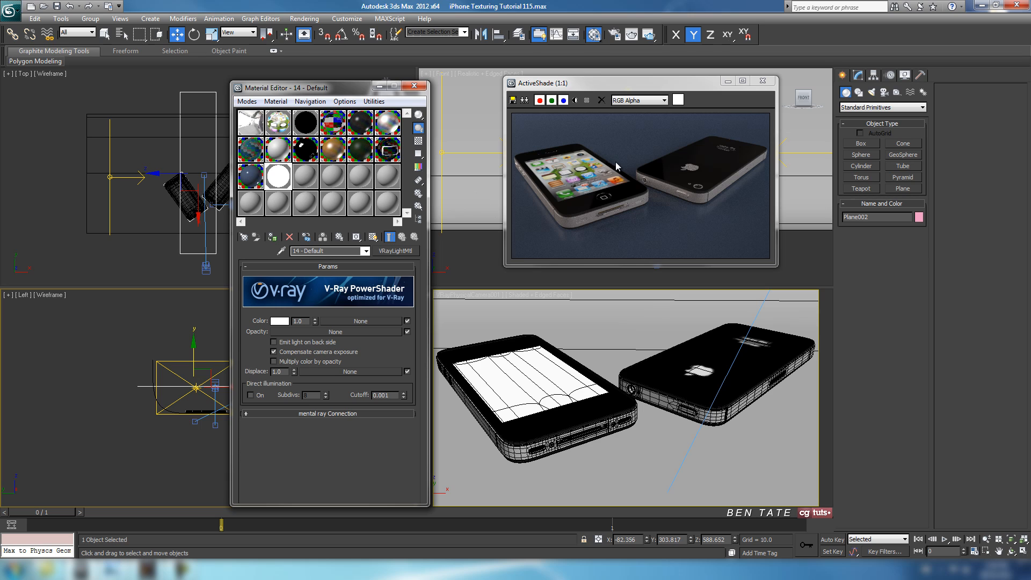
{"action": "left_click_drag", "start_coordinate": [344, 91], "coordinate": [342, 83]}
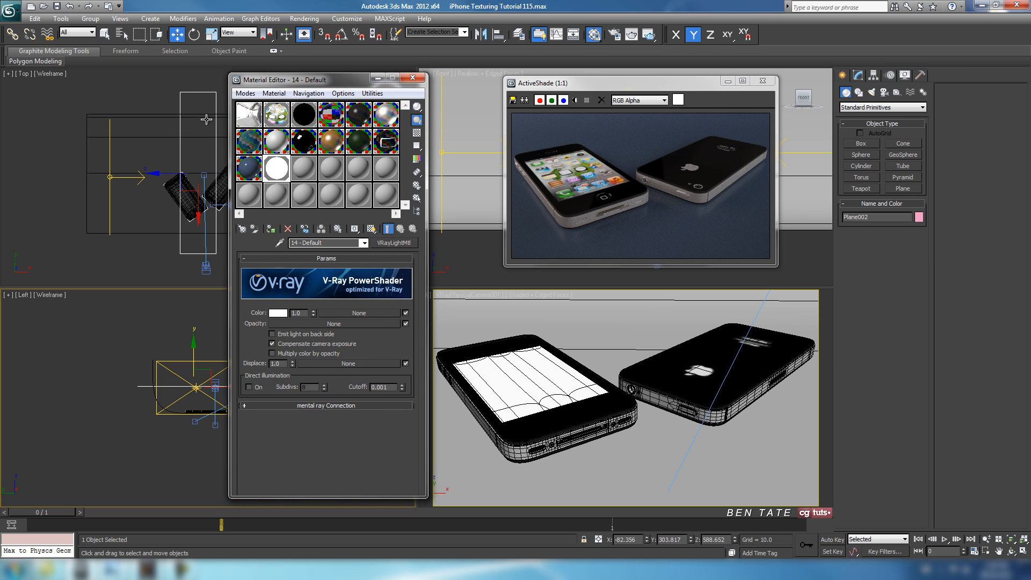
{"action": "key", "text": "ctrl+s"}
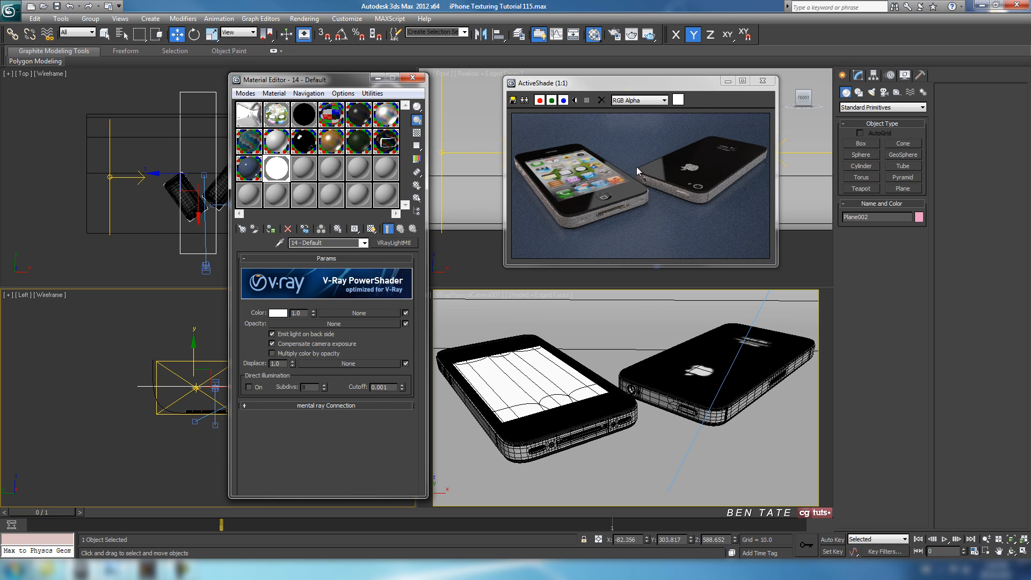
{"action": "left_click_drag", "start_coordinate": [353, 81], "coordinate": [386, 82]}
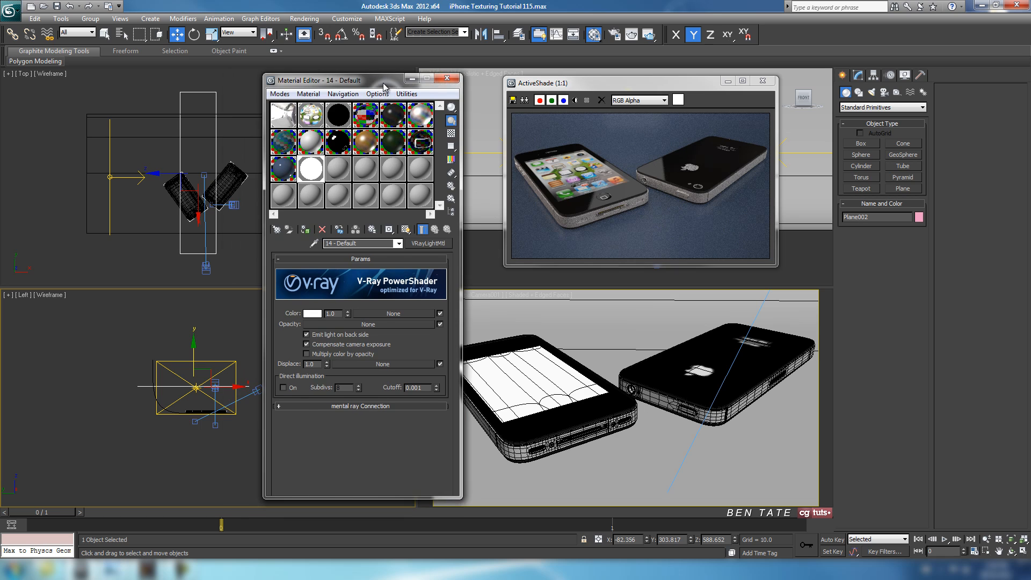
{"action": "left_click", "coordinate": [446, 79]}
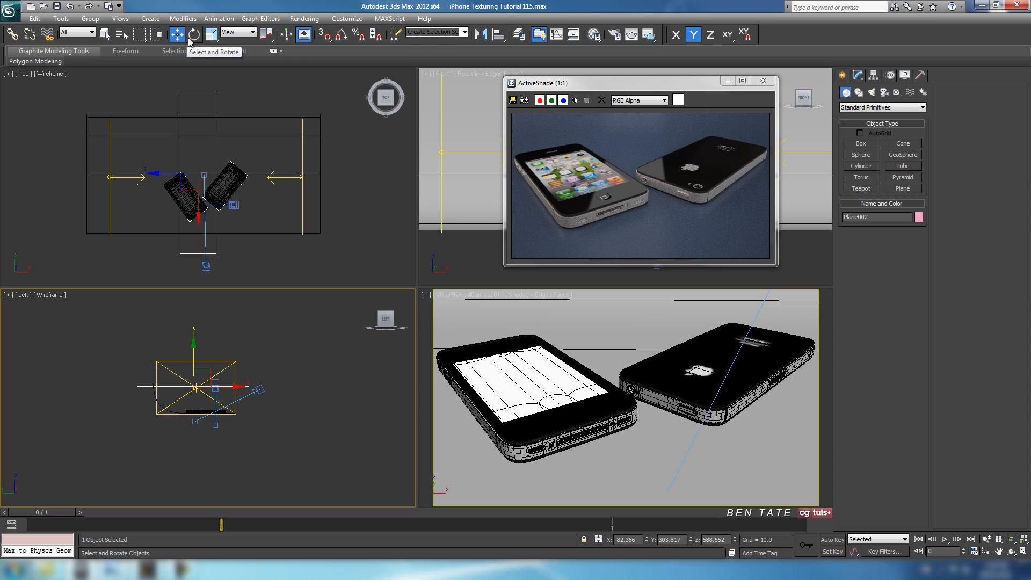
Shift the plane in the Top view to X about -66 and rotate it to about 27° around Z.
{"action": "right_click", "coordinate": [338, 181]}
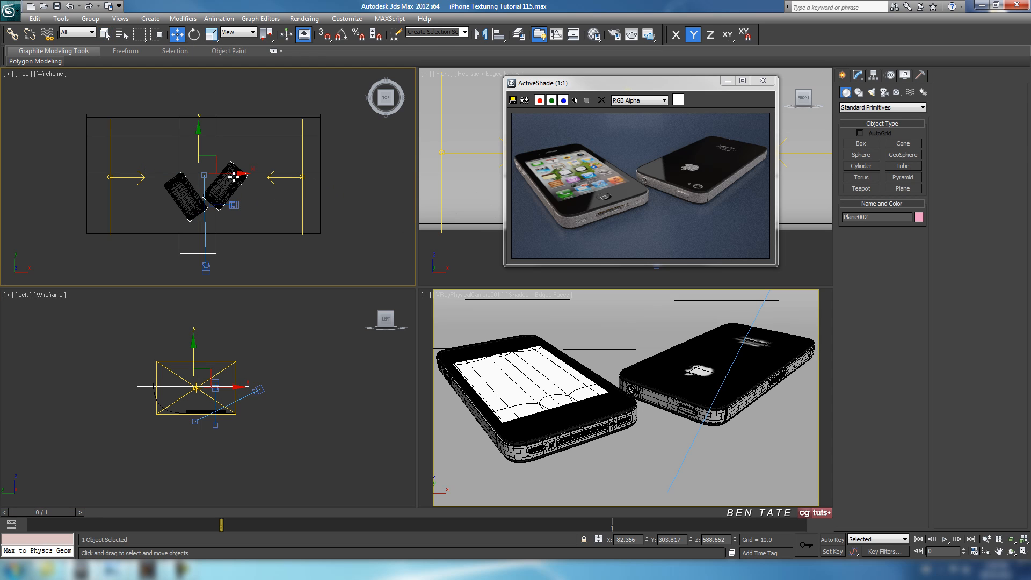
{"action": "left_click_drag", "start_coordinate": [236, 176], "coordinate": [249, 172]}
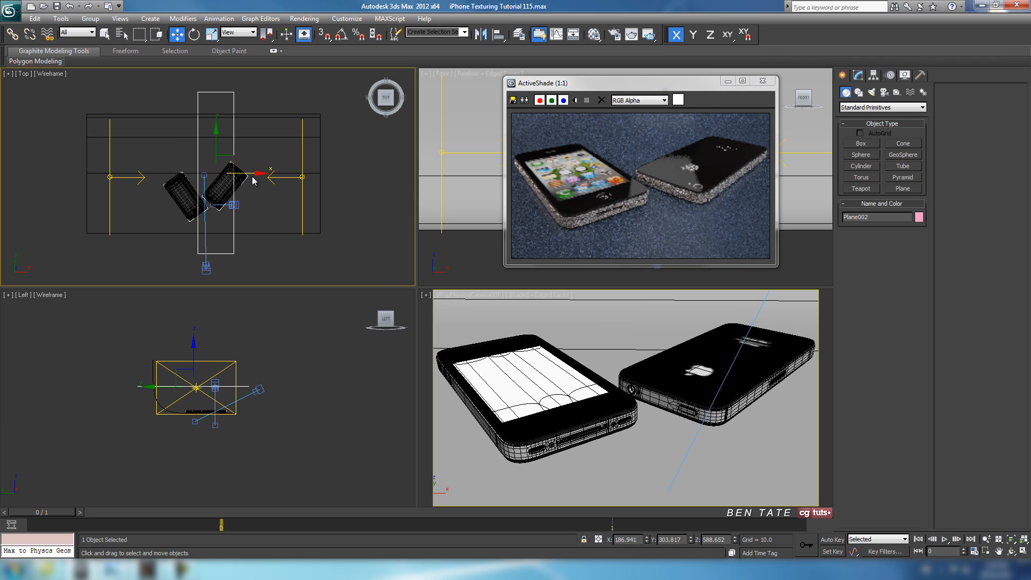
{"action": "left_click_drag", "start_coordinate": [253, 173], "coordinate": [237, 173]}
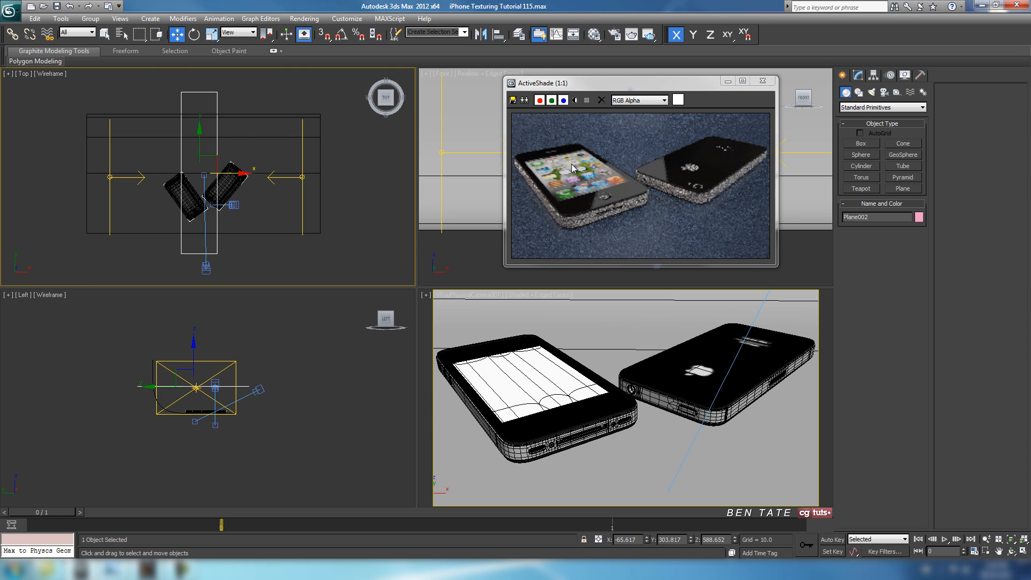
{"action": "left_click", "coordinate": [194, 34]}
{"action": "left_click_drag", "start_coordinate": [247, 148], "coordinate": [237, 133]}
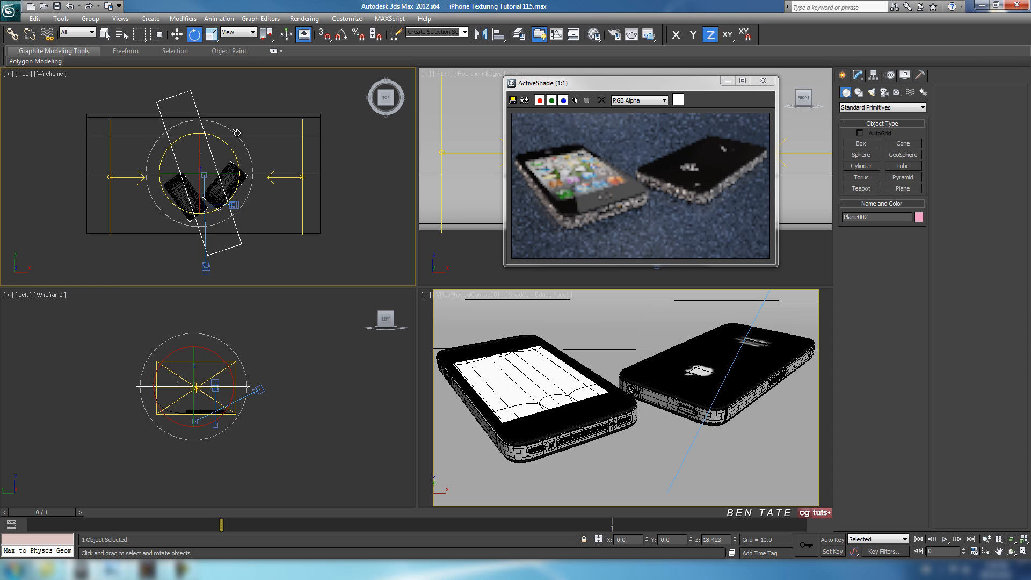
{"action": "left_click_drag", "start_coordinate": [242, 143], "coordinate": [238, 135]}
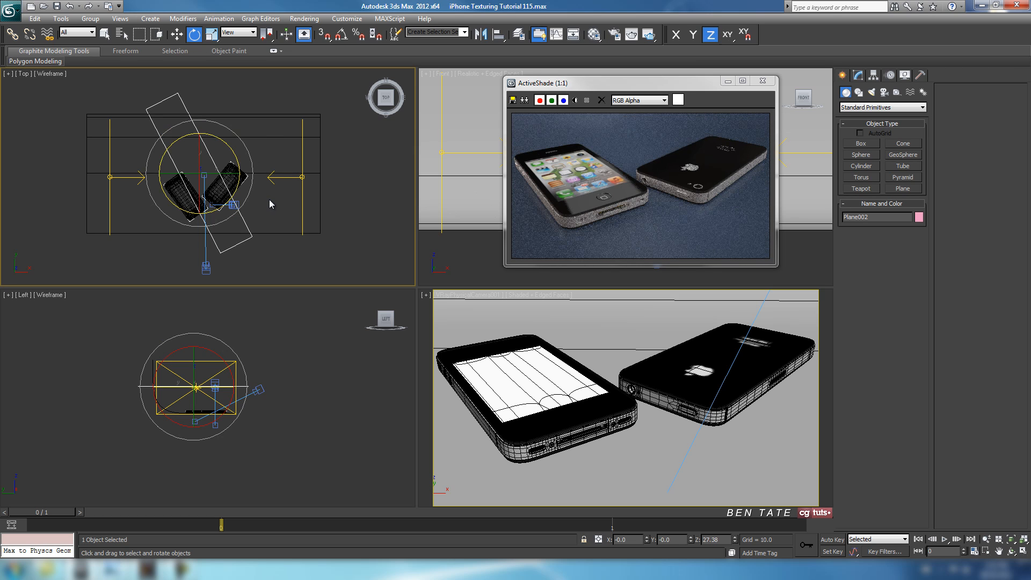
Move the plane along X to about 204 and rotate it to about 30.5° around Z.
{"action": "left_click", "coordinate": [177, 34]}
{"action": "left_click_drag", "start_coordinate": [231, 172], "coordinate": [248, 173]}
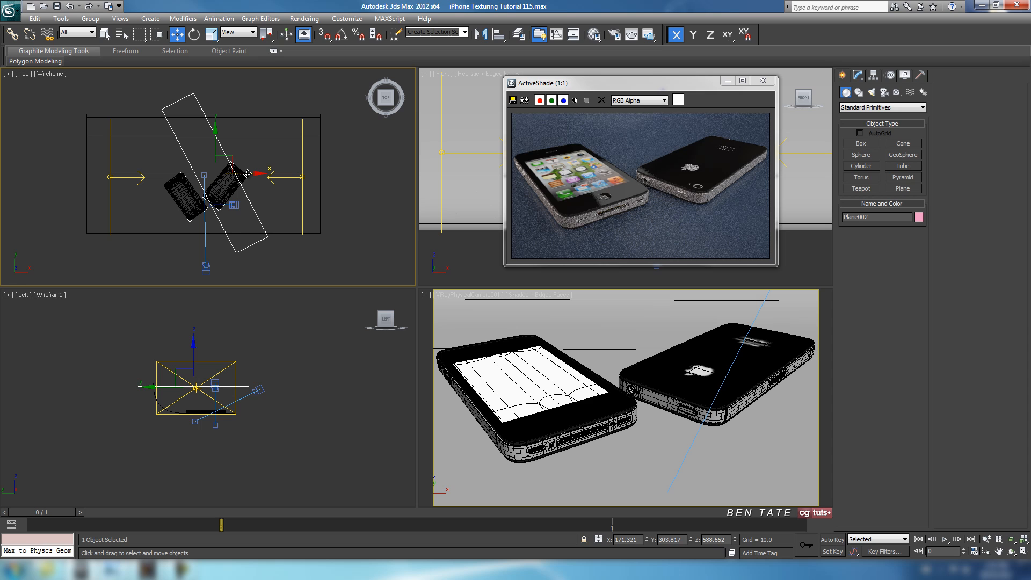
{"action": "left_click_drag", "start_coordinate": [247, 174], "coordinate": [249, 175]}
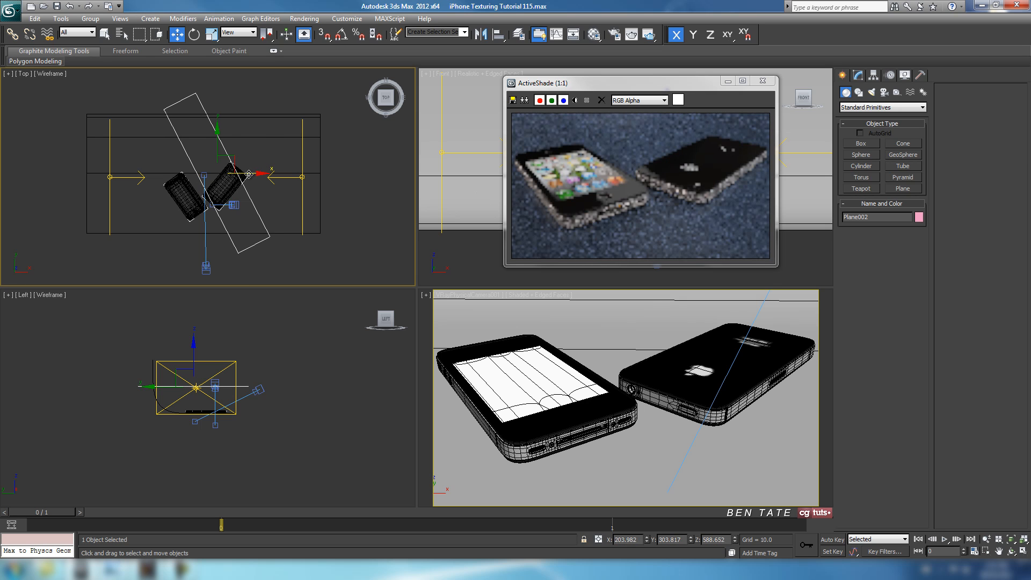
{"action": "left_click", "coordinate": [193, 34]}
{"action": "left_click_drag", "start_coordinate": [241, 125], "coordinate": [248, 132]}
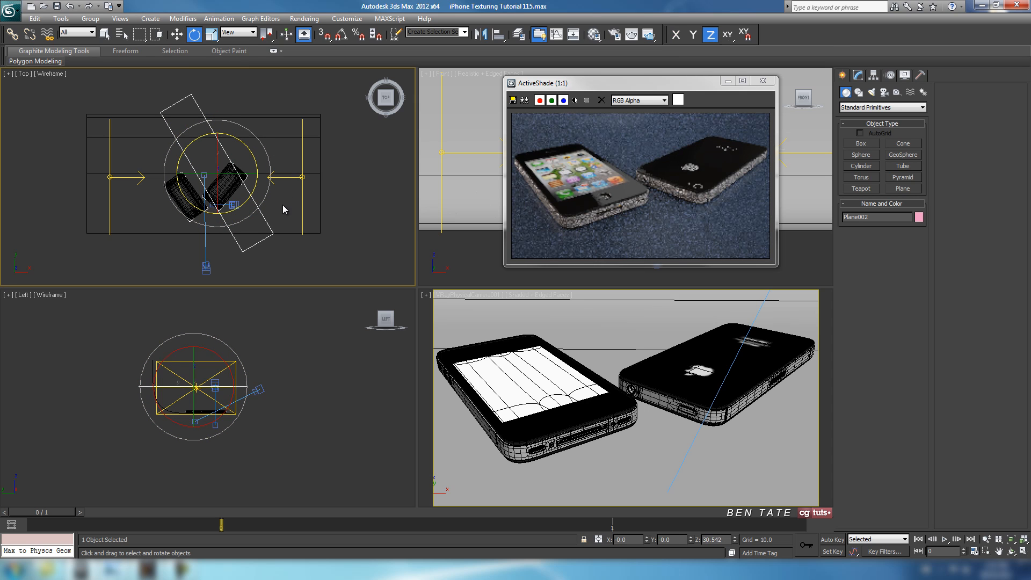
Move the face-up iPhone in the Top view to about X -202, Y -137 and rotate it to about 37.4° around Z.
{"action": "scroll", "coordinate": [262, 240], "scroll_direction": "up", "scroll_amount": 3}
{"action": "scroll", "coordinate": [262, 241], "scroll_direction": "up", "scroll_amount": 2}
{"action": "middle_click_drag", "start_coordinate": [194, 249], "coordinate": [263, 191]}
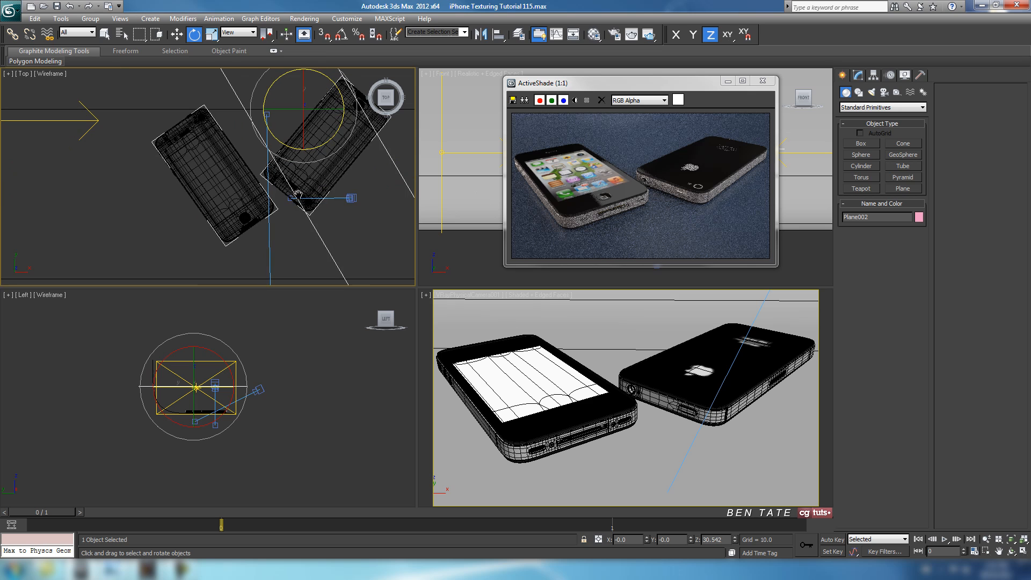
{"action": "left_click", "coordinate": [239, 188]}
{"action": "left_click", "coordinate": [177, 34]}
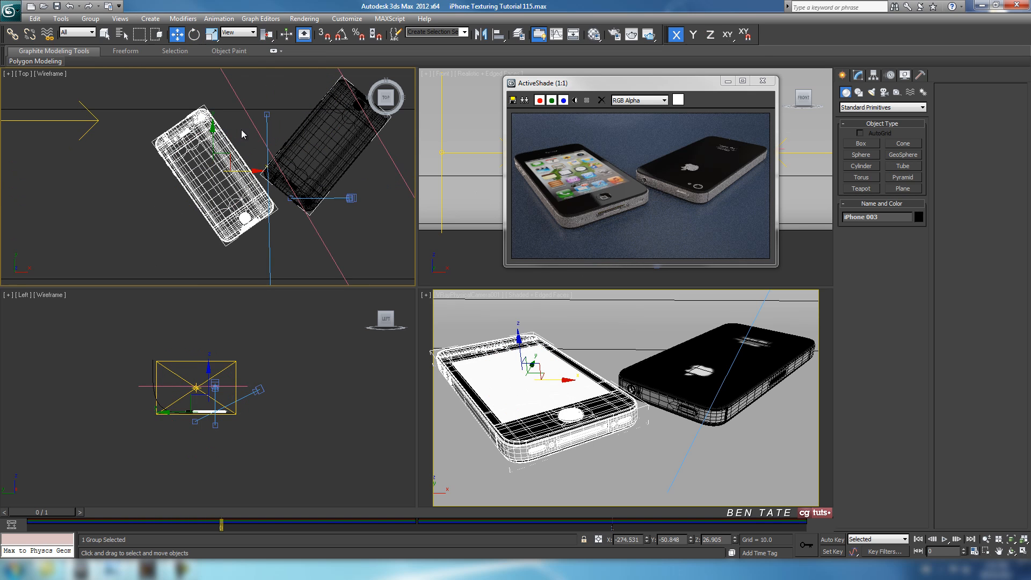
{"action": "left_click_drag", "start_coordinate": [231, 157], "coordinate": [245, 173]}
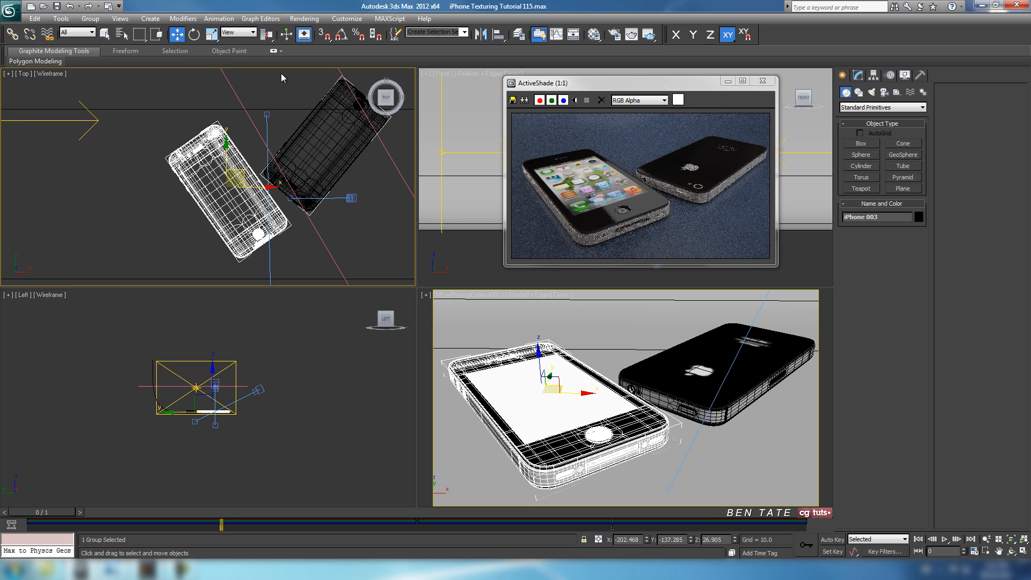
{"action": "left_click", "coordinate": [201, 37]}
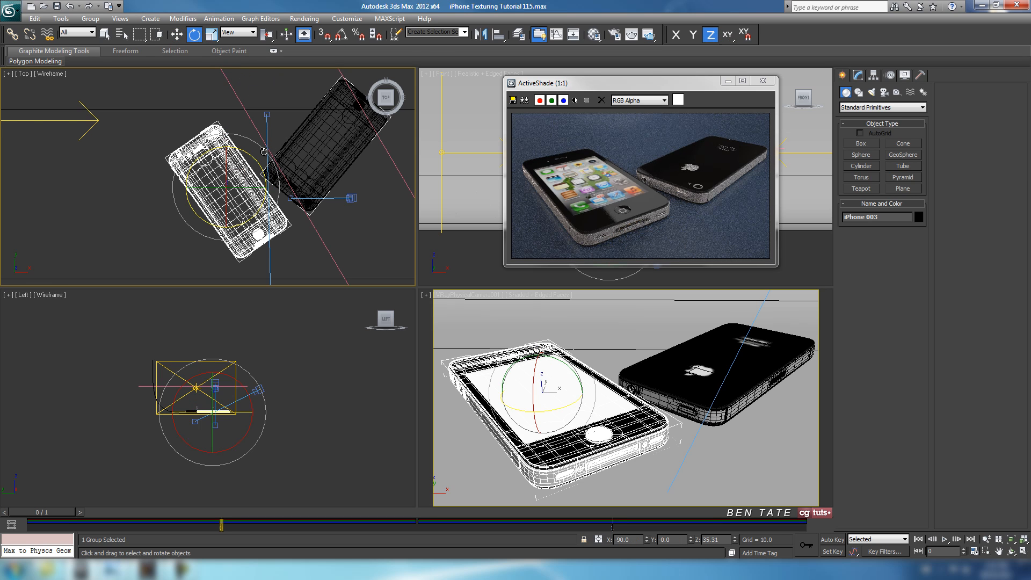
{"action": "left_click_drag", "start_coordinate": [262, 150], "coordinate": [260, 149]}
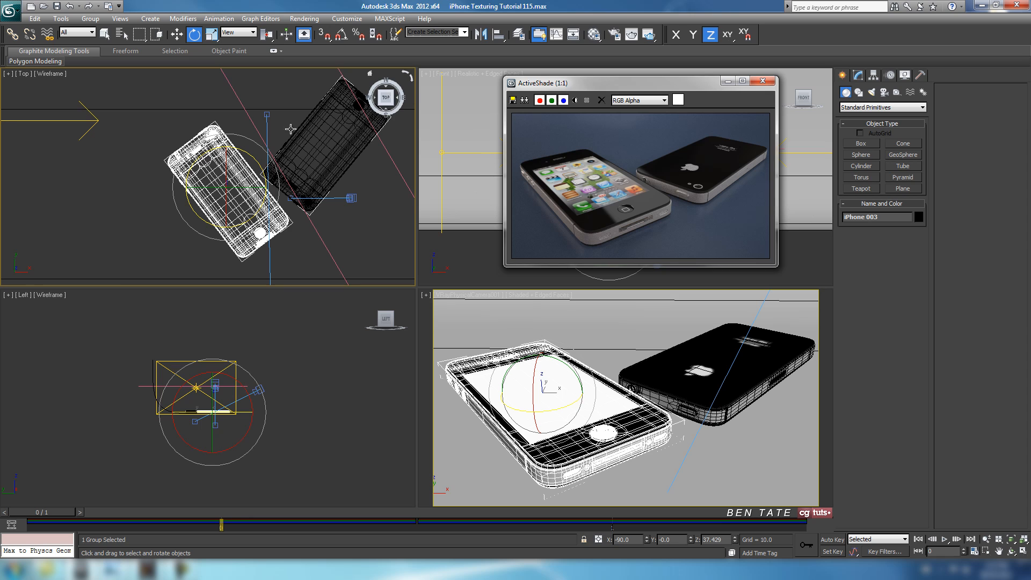
Move the light-emitting plane in the Top view along X to about -183.
{"action": "left_click", "coordinate": [176, 35]}
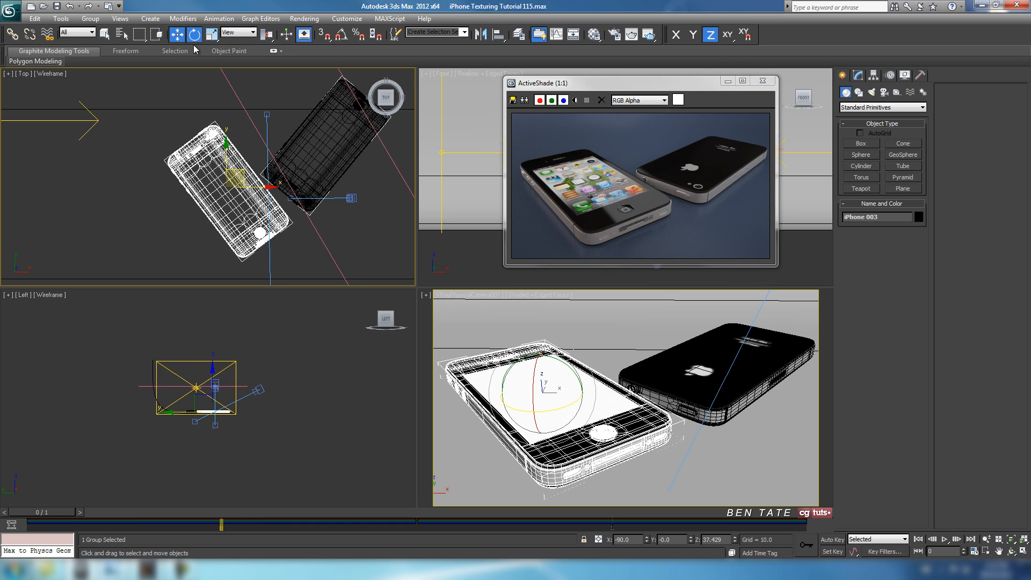
{"action": "left_click", "coordinate": [307, 132]}
{"action": "left_click_drag", "start_coordinate": [343, 109], "coordinate": [275, 114]}
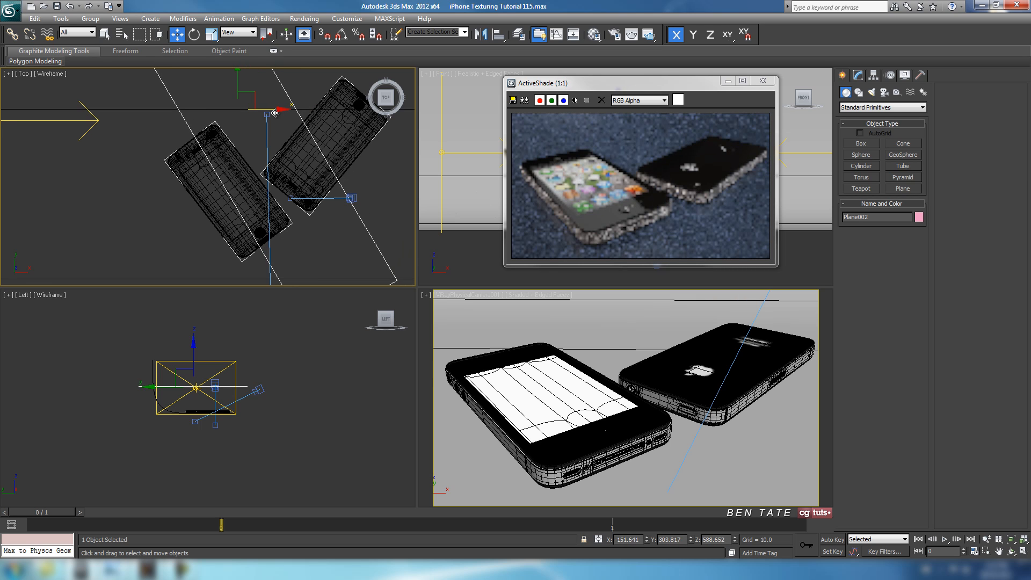
{"action": "left_click_drag", "start_coordinate": [275, 113], "coordinate": [269, 114]}
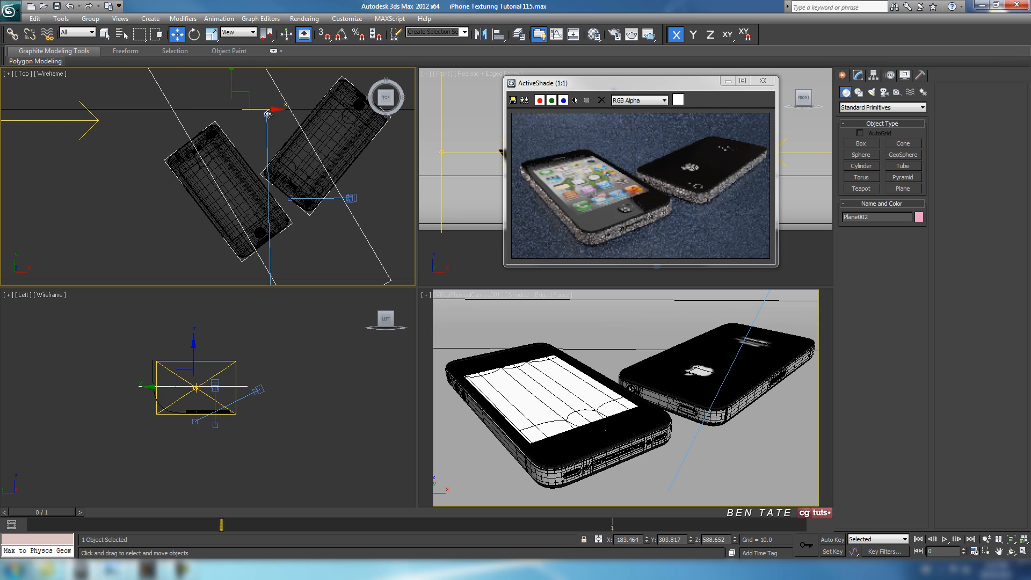
{"action": "left_click", "coordinate": [262, 109]}
{"action": "left_click", "coordinate": [292, 111]}
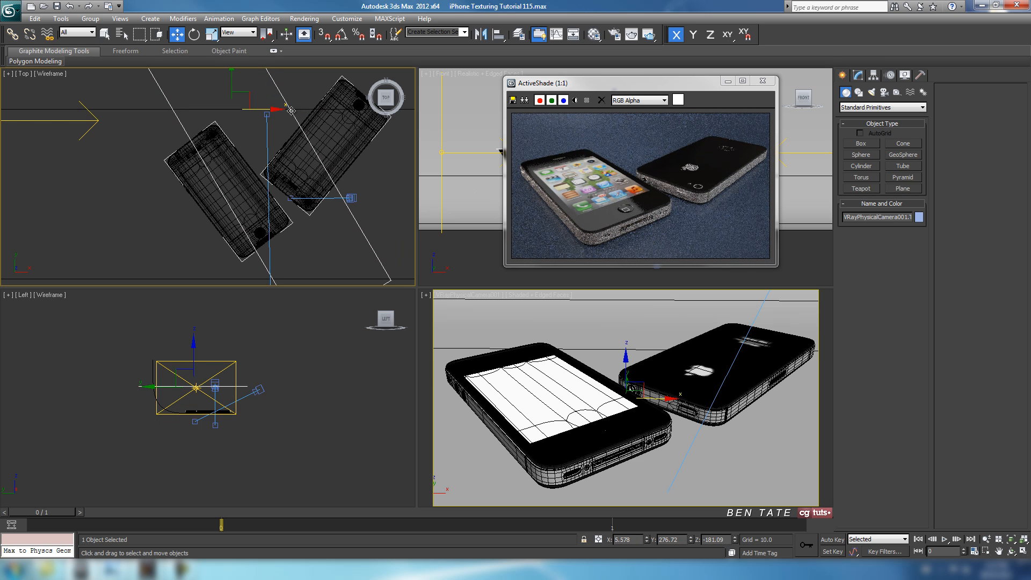
{"action": "left_click", "coordinate": [273, 111]}
{"action": "left_click", "coordinate": [272, 112]}
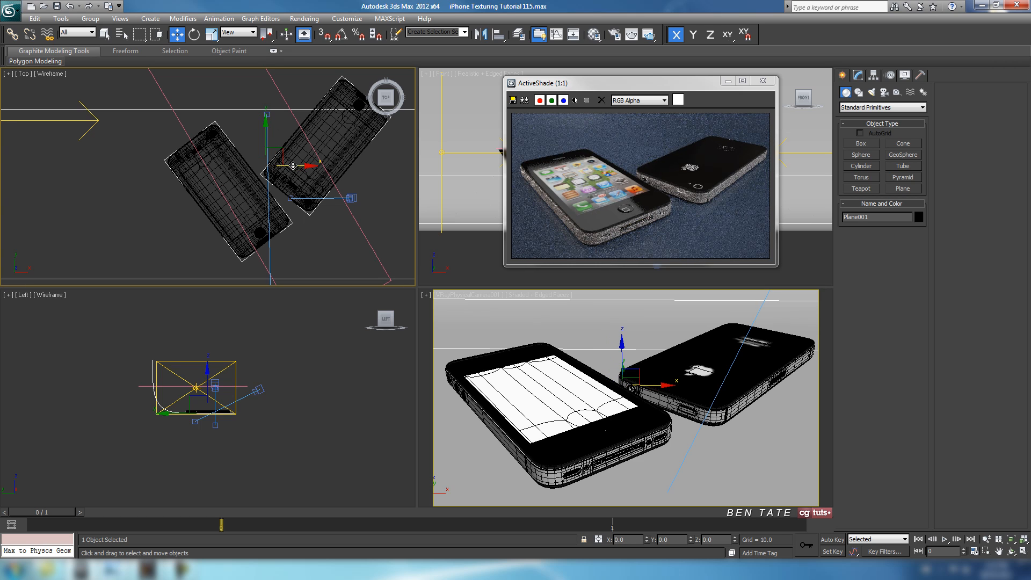
{"action": "left_click_drag", "start_coordinate": [286, 165], "coordinate": [279, 166]}
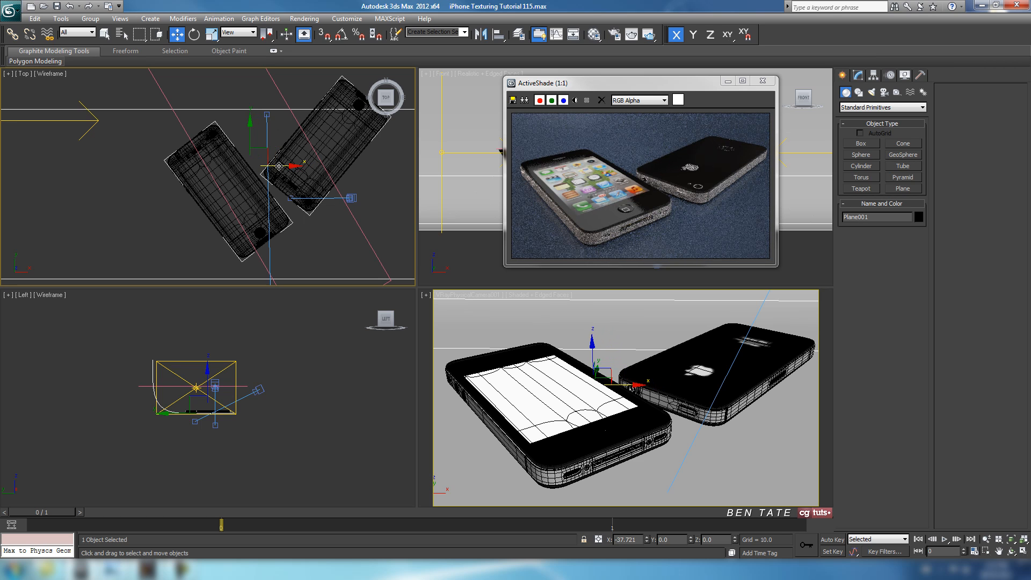
{"action": "key", "text": "ctrl+z"}
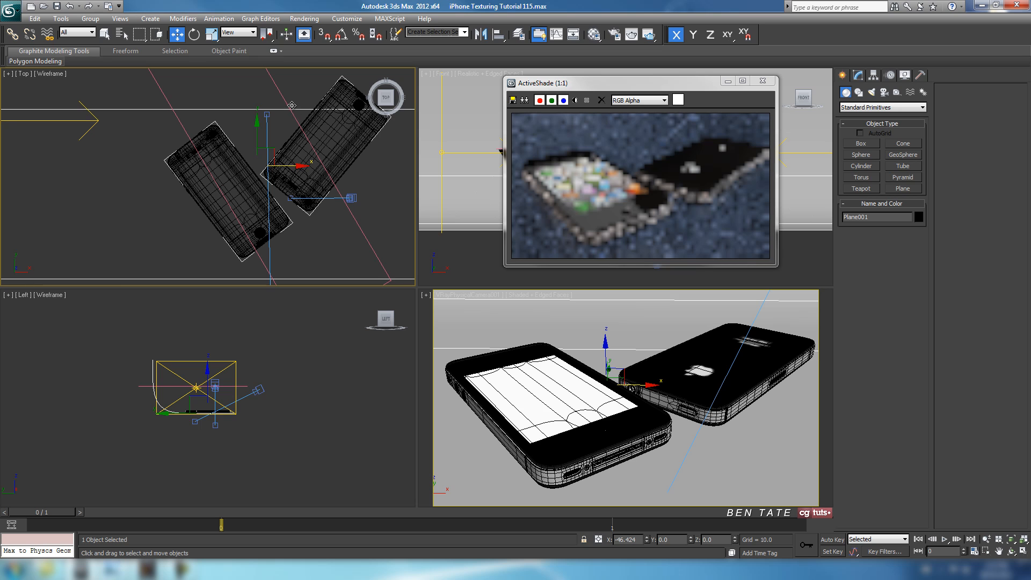
Reselect the light-emitting plane and shift it along X to about -256.
{"action": "left_click", "coordinate": [286, 102]}
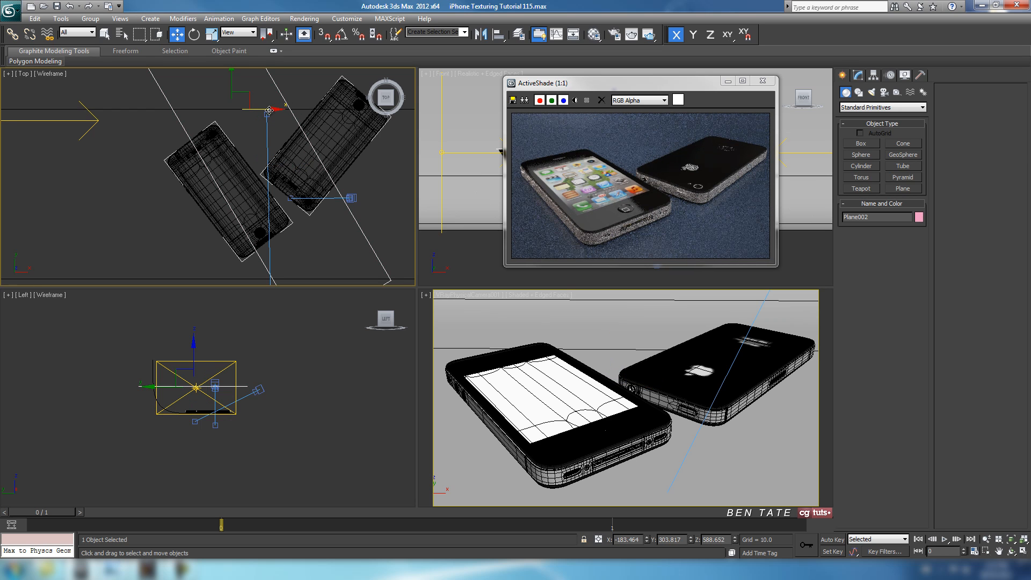
{"action": "left_click_drag", "start_coordinate": [269, 111], "coordinate": [256, 111]}
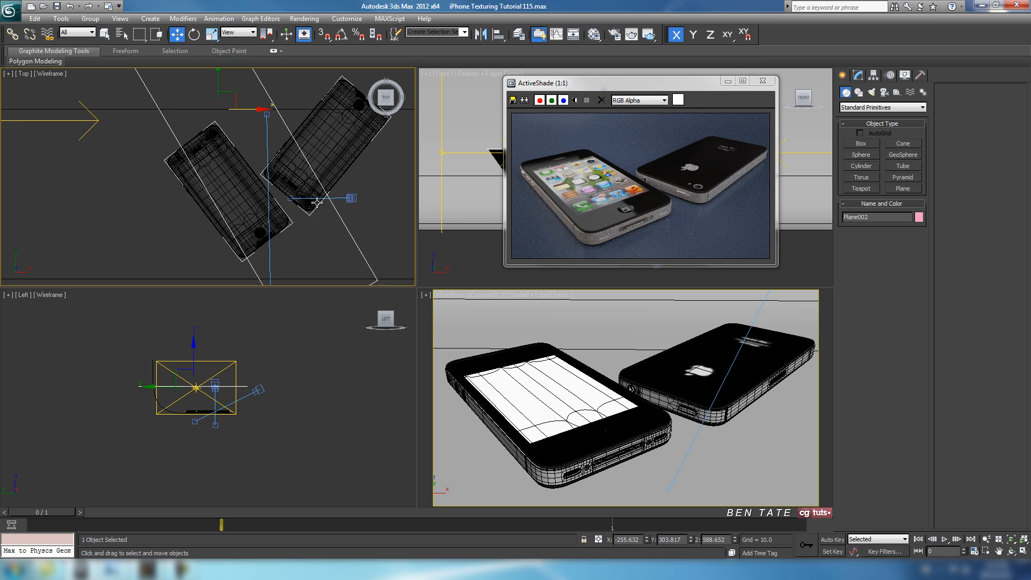
Orbit and pan the physical camera slightly to reframe the two iPhones in the camera view.
{"action": "left_click", "coordinate": [1011, 552]}
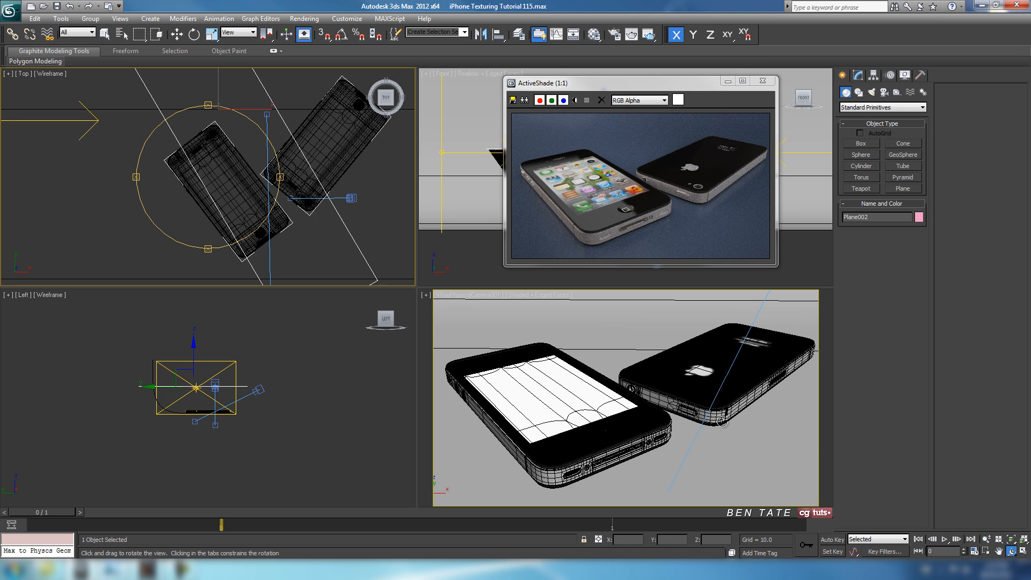
{"action": "left_click", "coordinate": [654, 375]}
{"action": "left_click_drag", "start_coordinate": [654, 374], "coordinate": [655, 379]}
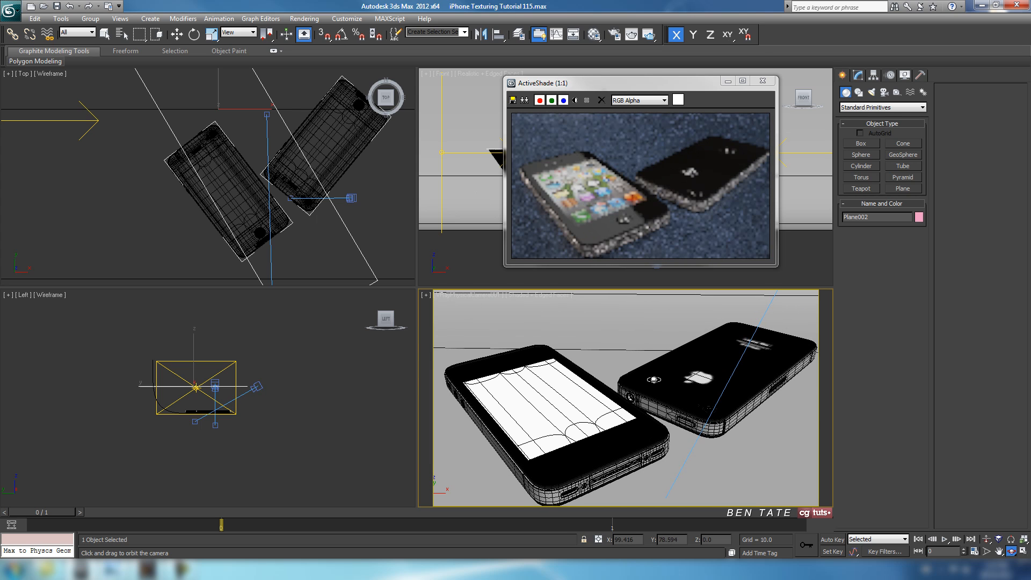
{"action": "middle_click_drag", "start_coordinate": [654, 378], "coordinate": [650, 366]}
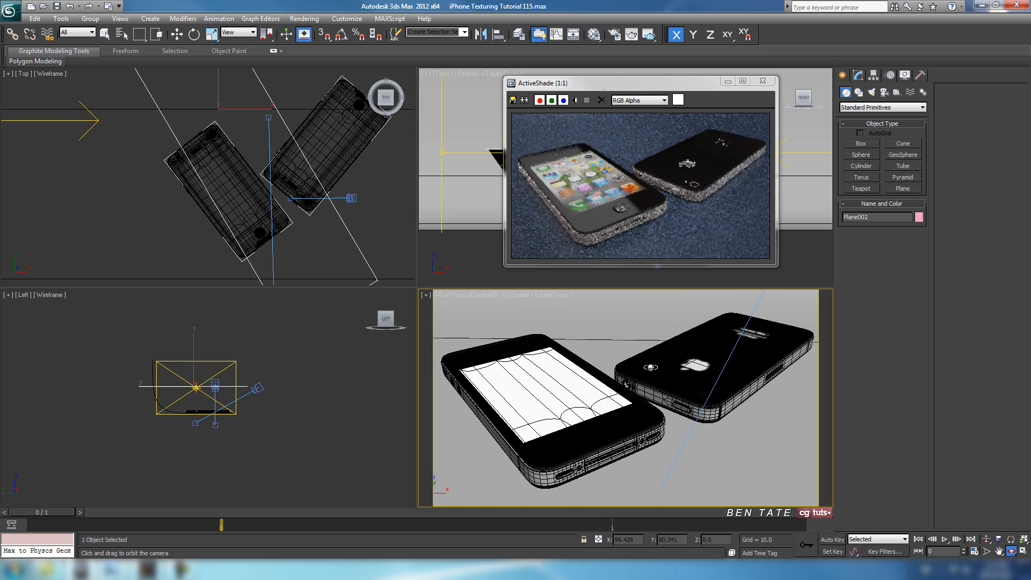
{"action": "middle_click_drag", "start_coordinate": [651, 368], "coordinate": [651, 368]}
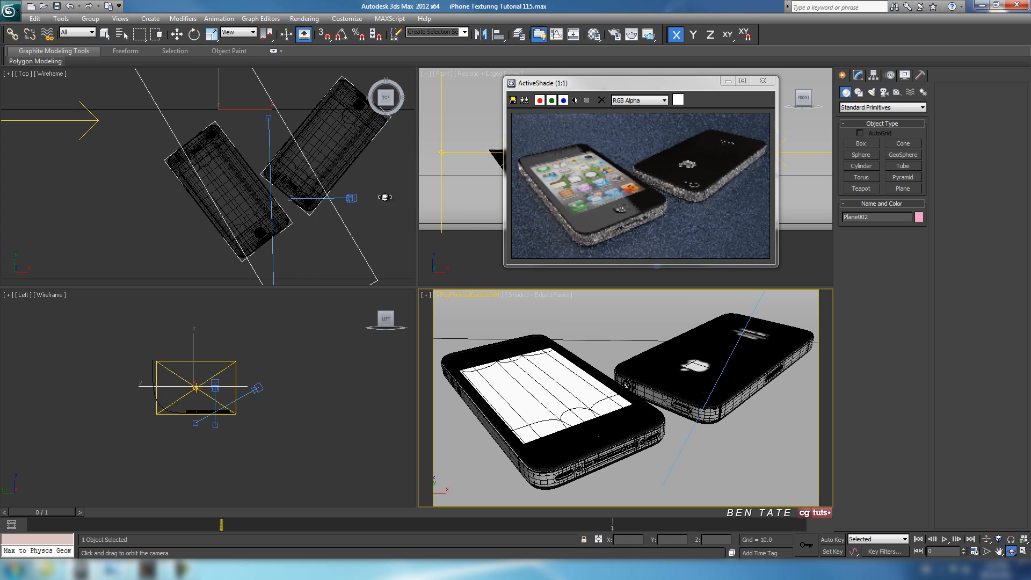
Nudge the light-emitting plane in the Top view along X in small moves to about -336.
{"action": "left_click", "coordinate": [177, 34]}
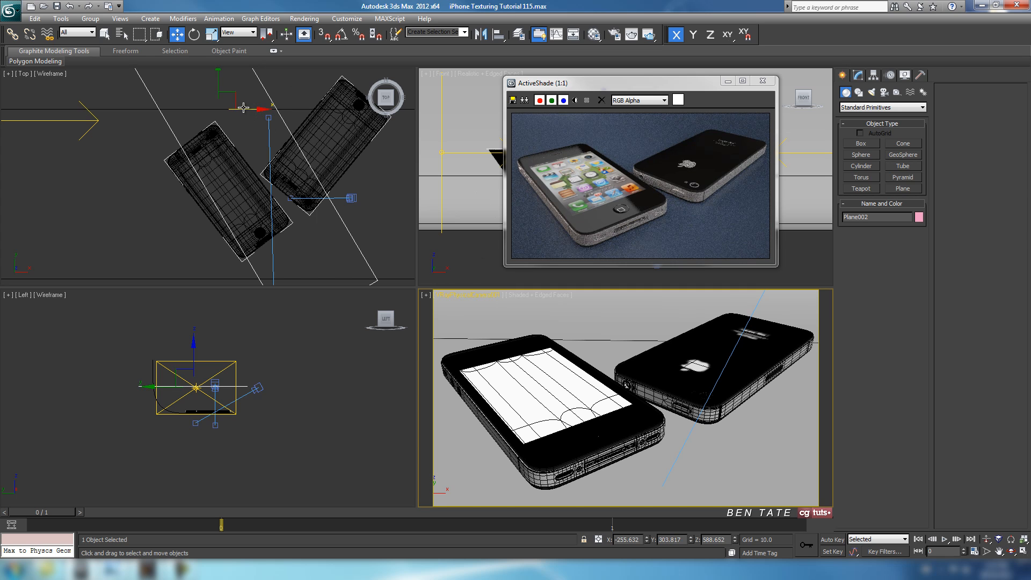
{"action": "left_click", "coordinate": [251, 109]}
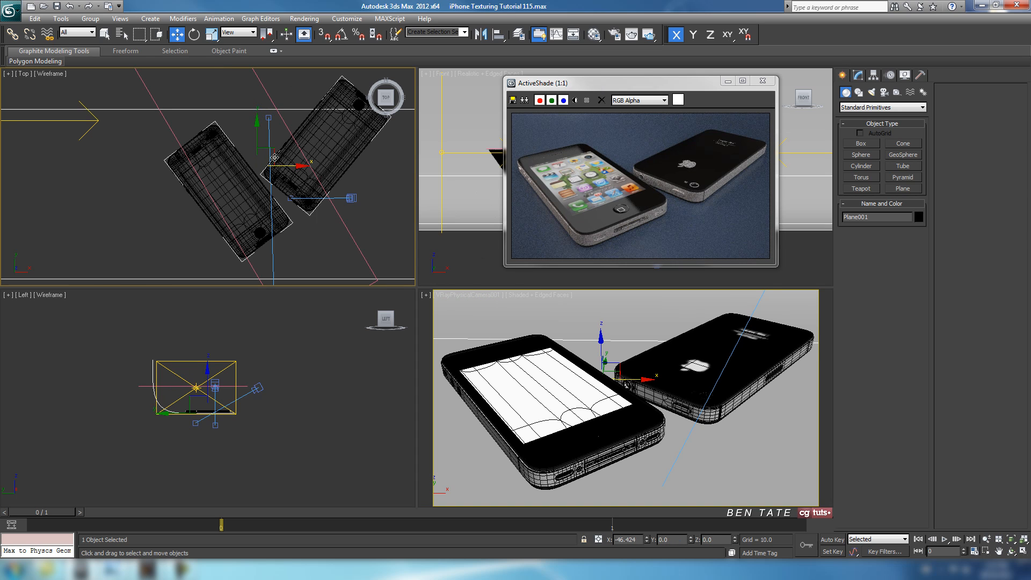
{"action": "left_click", "coordinate": [274, 158]}
{"action": "left_click", "coordinate": [268, 94]}
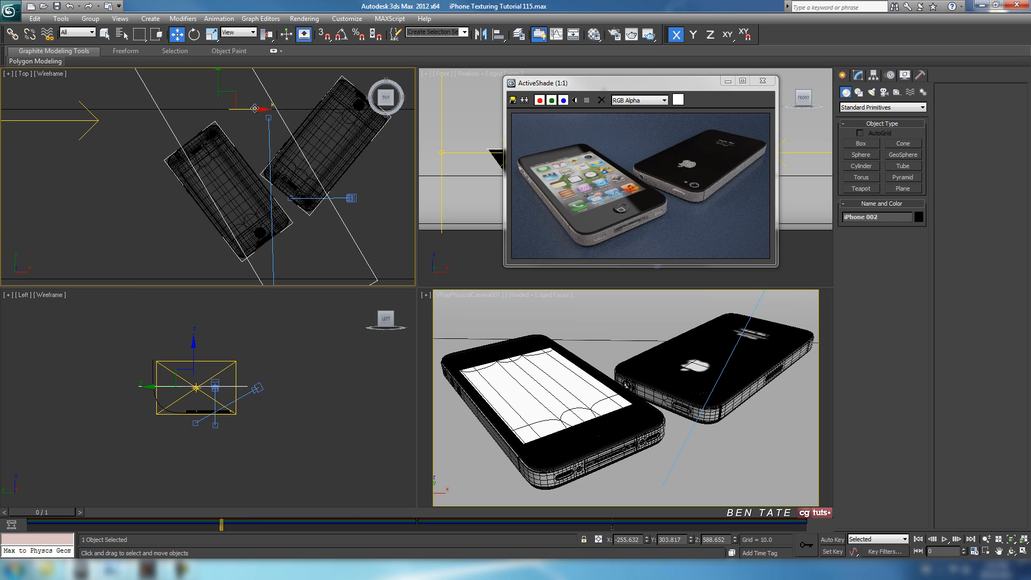
{"action": "left_click_drag", "start_coordinate": [254, 108], "coordinate": [243, 112]}
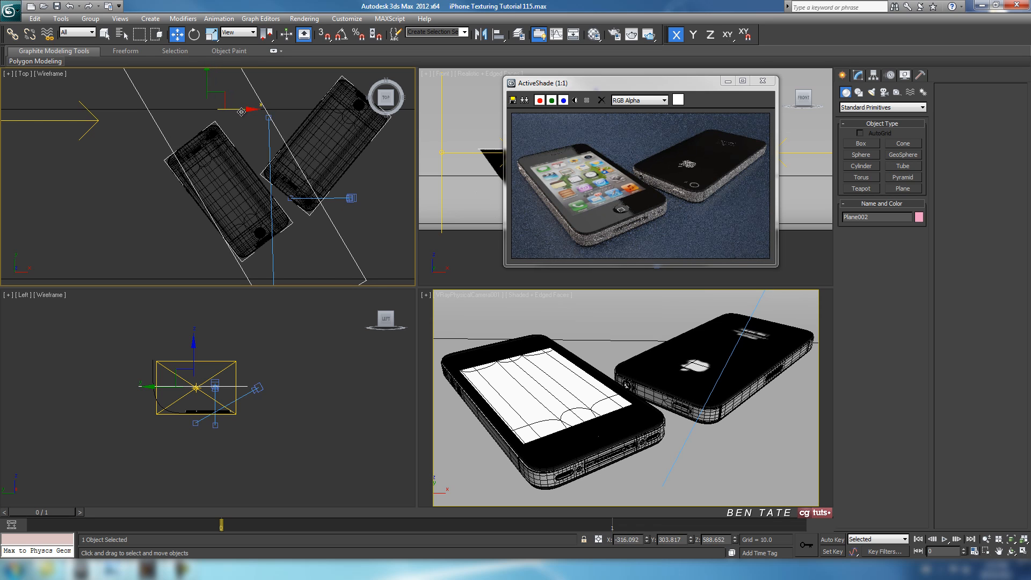
{"action": "left_click_drag", "start_coordinate": [242, 112], "coordinate": [241, 112]}
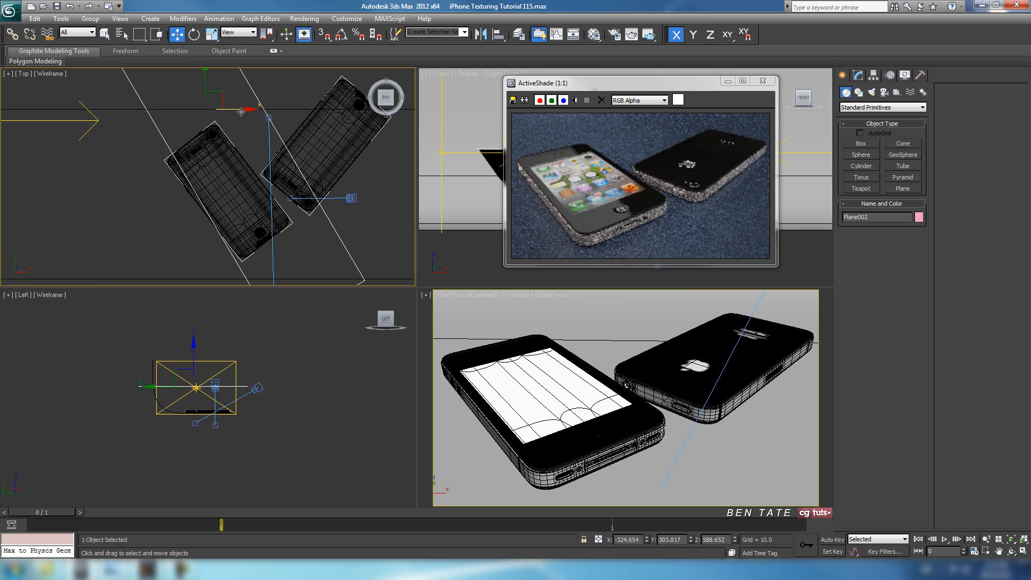
{"action": "left_click_drag", "start_coordinate": [241, 112], "coordinate": [239, 112]}
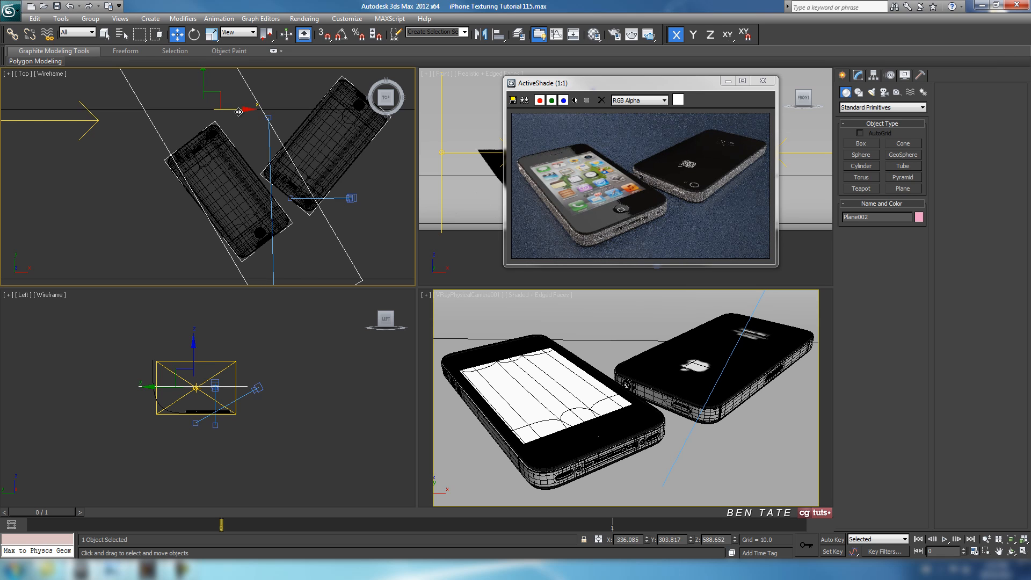
{"action": "left_click", "coordinate": [239, 110]}
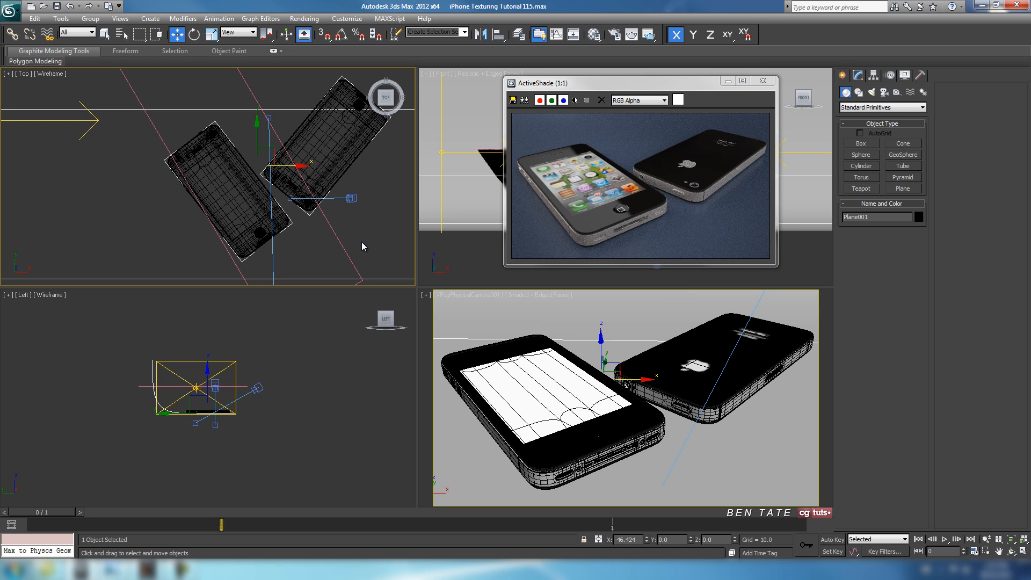
Try a color multiplier of 3.0 on the plane's light material, restore it to 1.0 and close the Material Editor.
{"action": "left_click", "coordinate": [544, 248]}
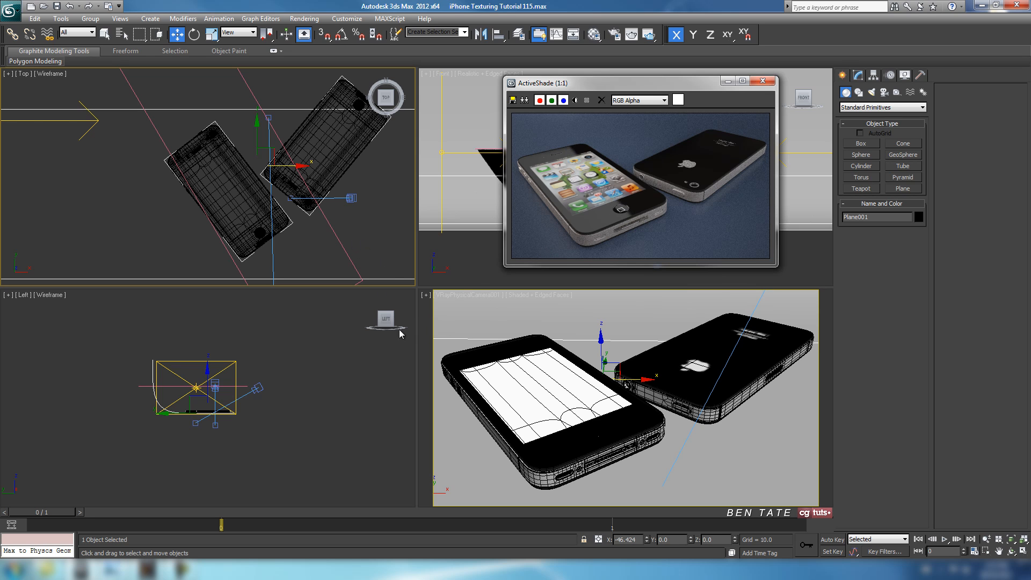
{"action": "key", "text": "m"}
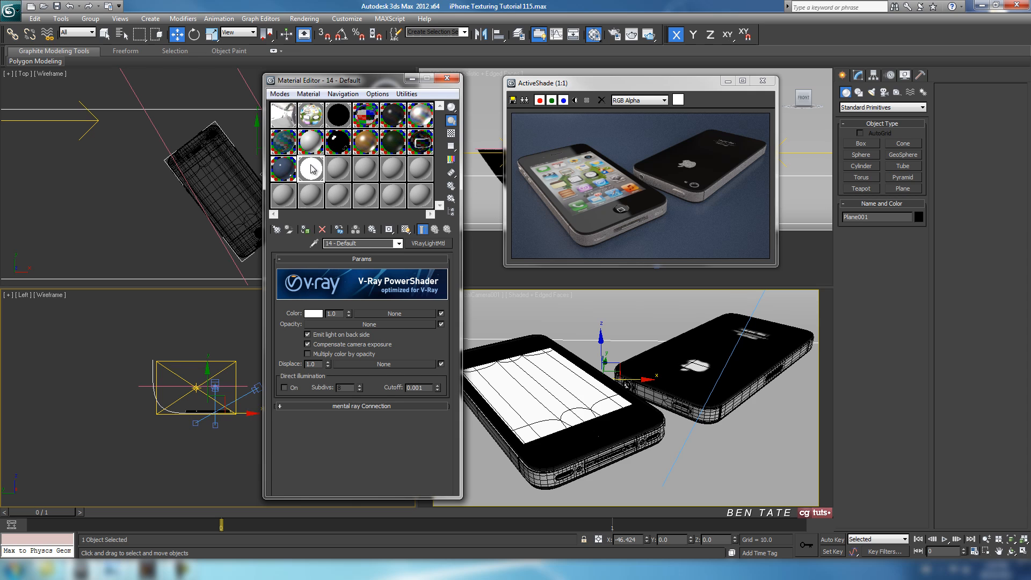
{"action": "double_click", "coordinate": [337, 312]}
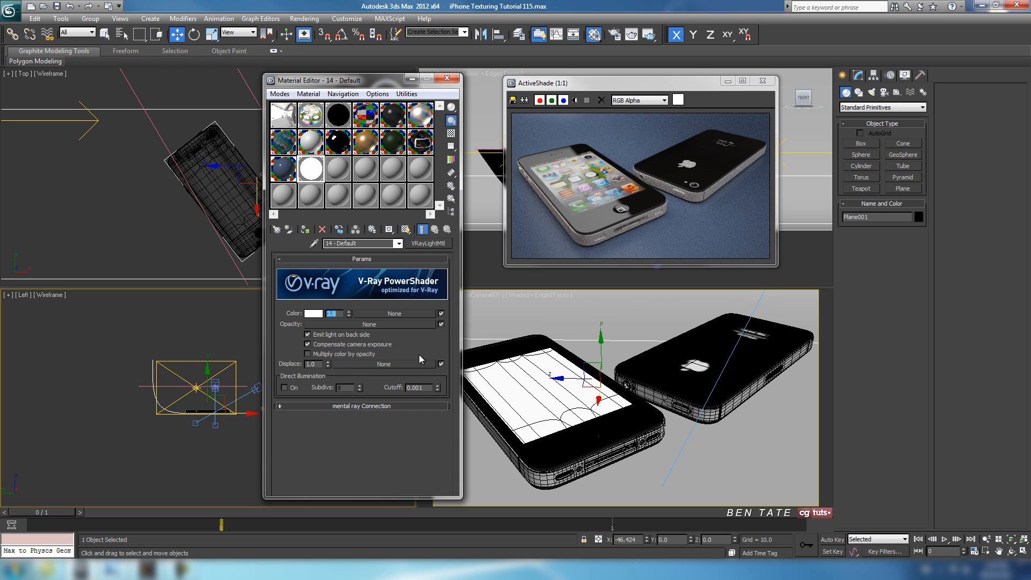
{"action": "type", "text": "1"}
{"action": "key", "text": "Return"}
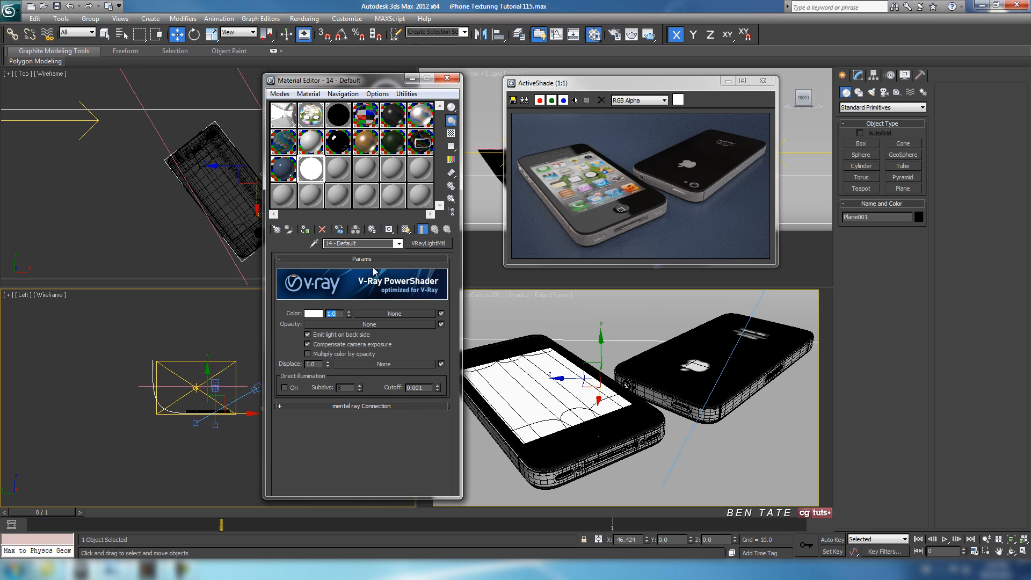
{"action": "left_click", "coordinate": [448, 78]}
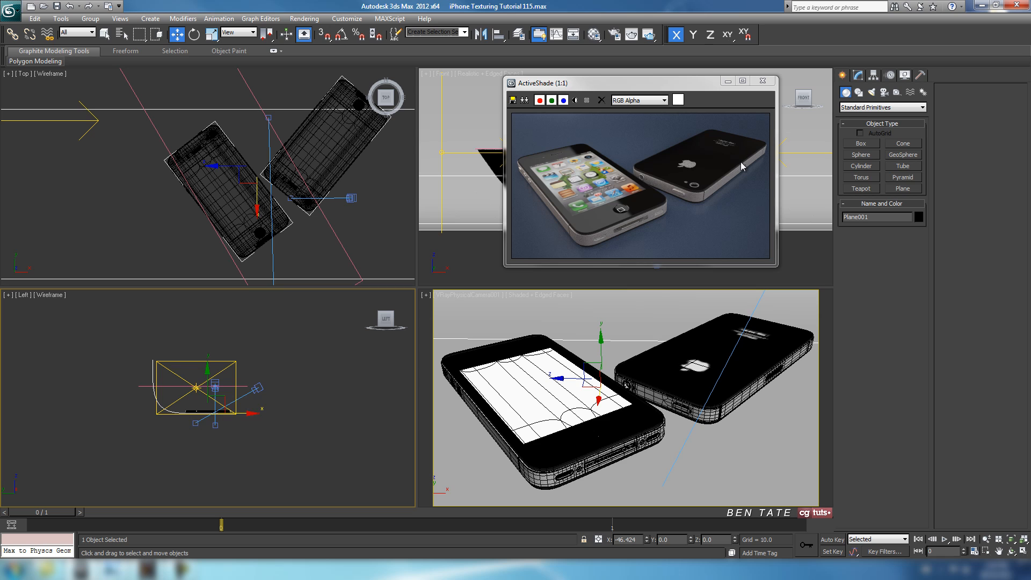
Restart the V-Ray RT ActiveShade preview to check the reflections on both phones, closing the render setup and the preview.
{"action": "left_click", "coordinate": [763, 80]}
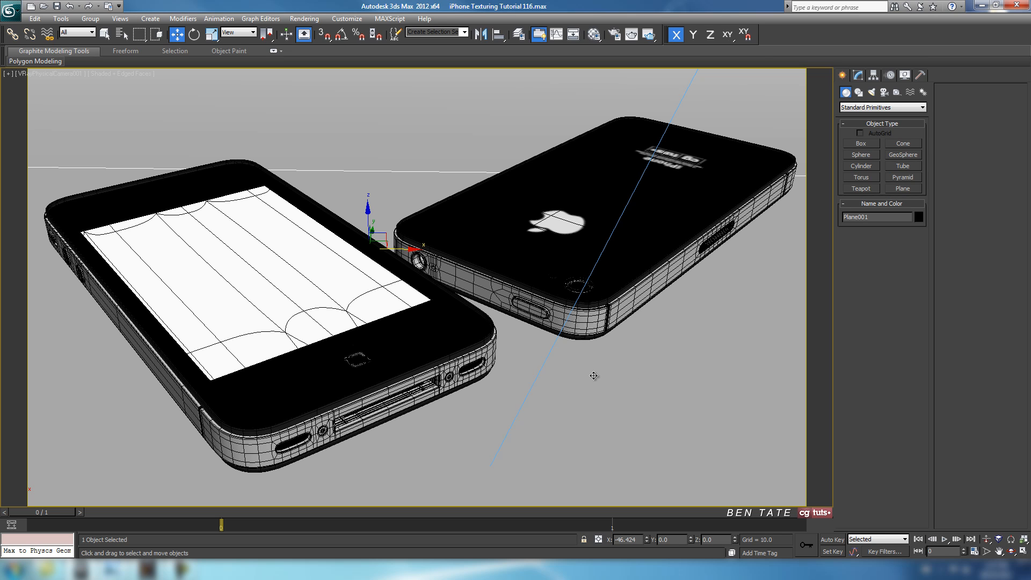
{"action": "key", "text": "F10"}
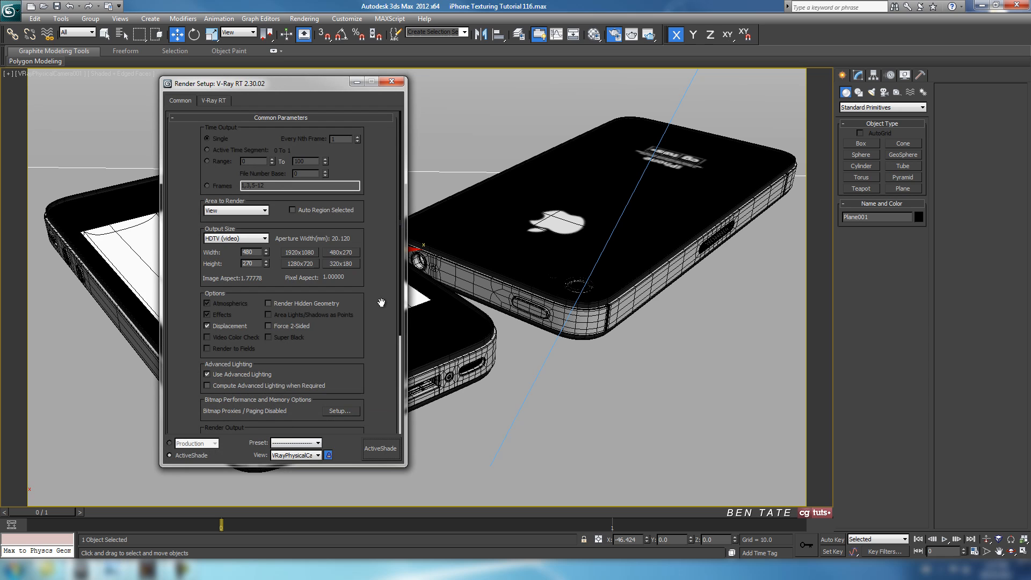
{"action": "left_click", "coordinate": [381, 451]}
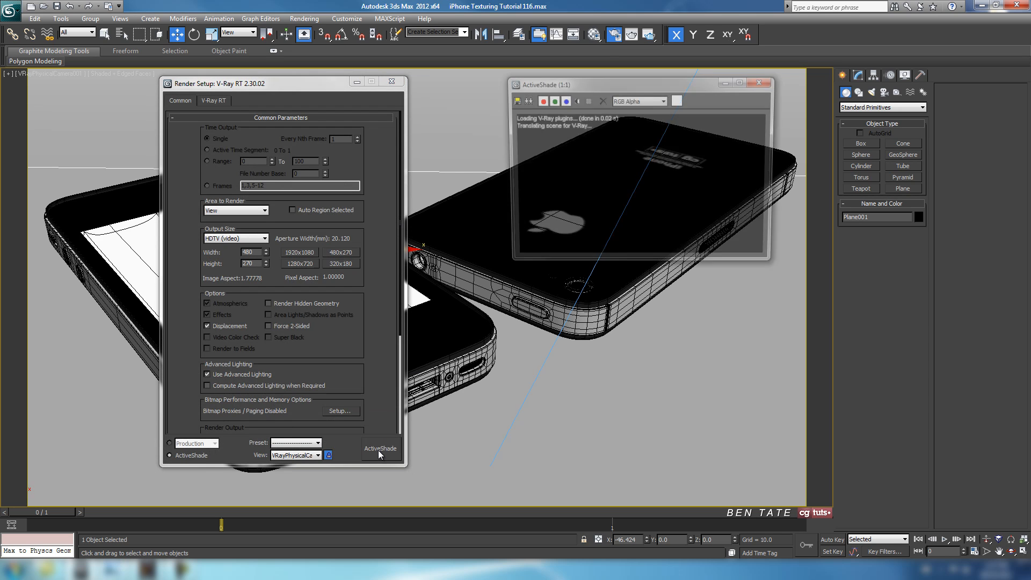
{"action": "left_click", "coordinate": [392, 83]}
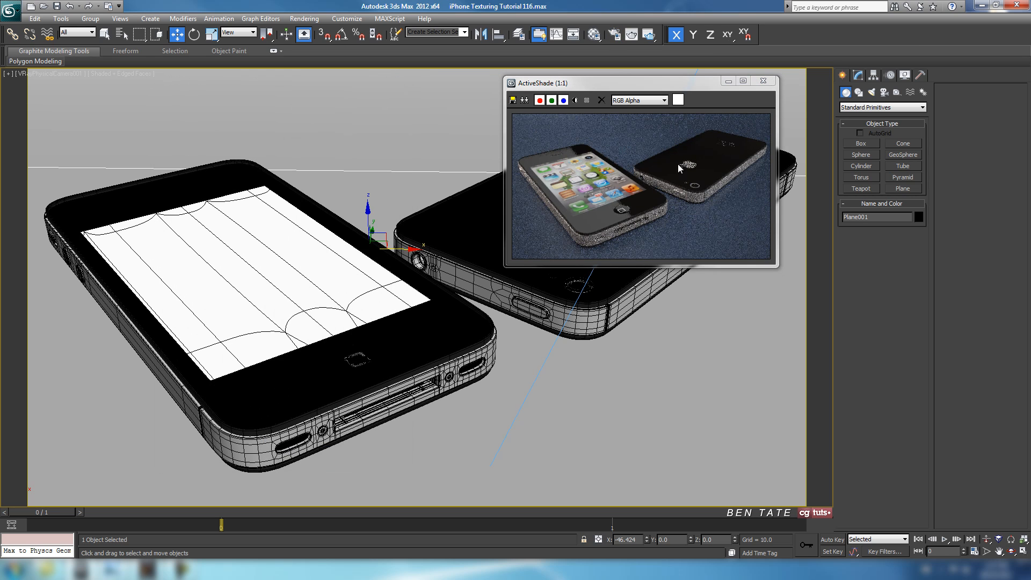
{"action": "left_click", "coordinate": [764, 81]}
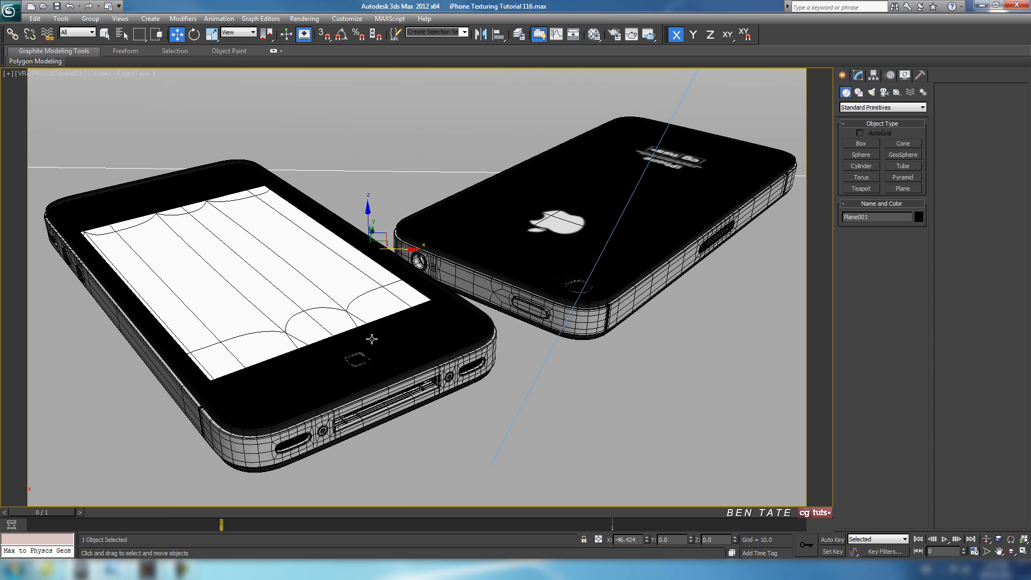
Start a V-Ray RT ActiveShade preview of the camera view, close the render setup and enlarge the preview window to show both phones.
{"action": "key", "text": "F10"}
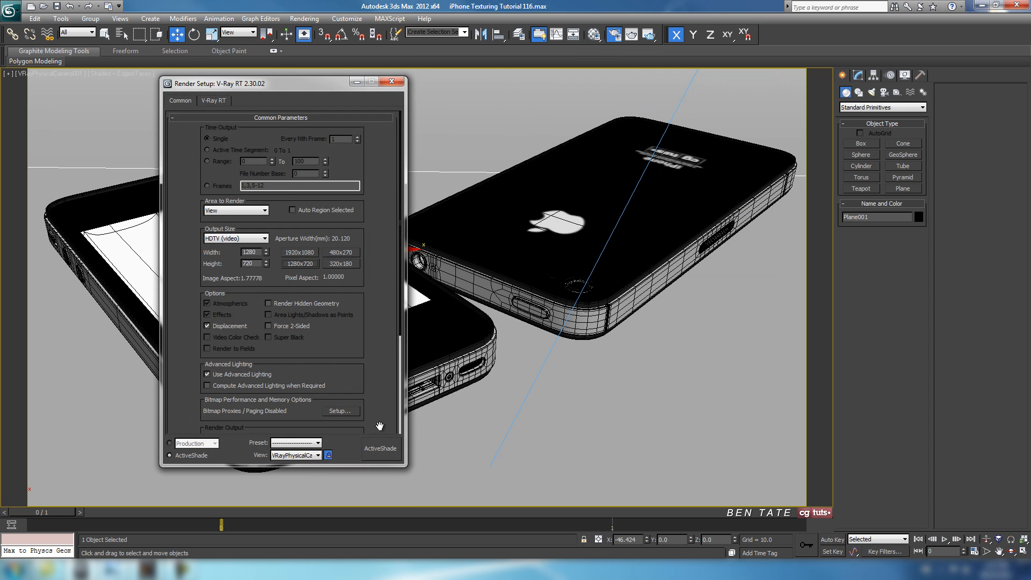
{"action": "left_click", "coordinate": [382, 454]}
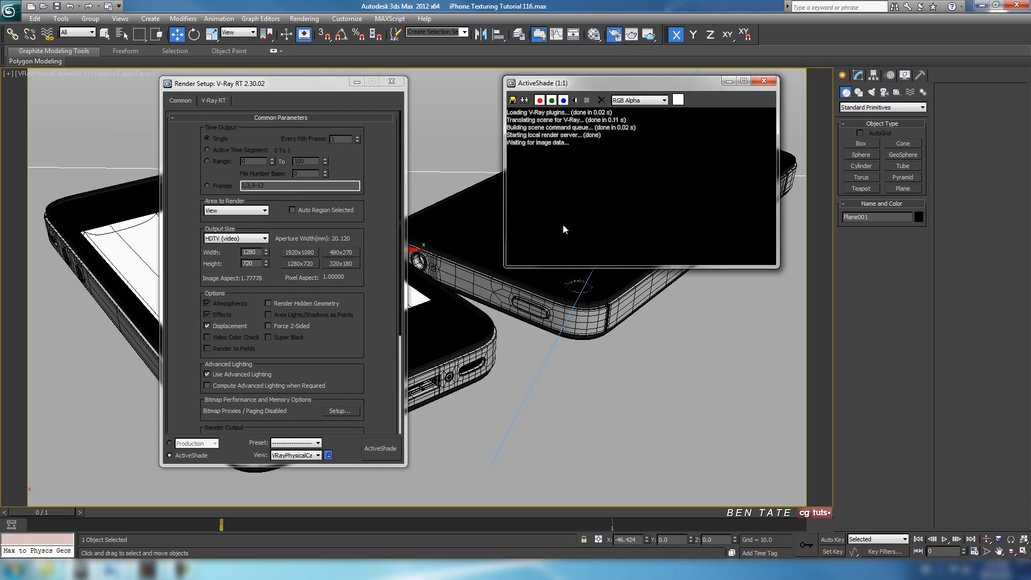
{"action": "left_click", "coordinate": [392, 81]}
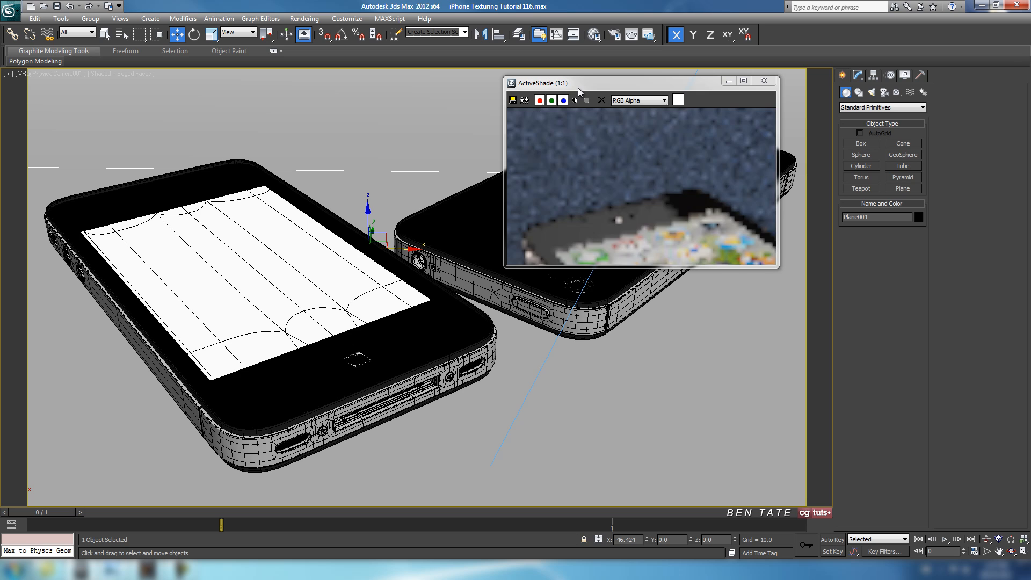
{"action": "left_click_drag", "start_coordinate": [579, 91], "coordinate": [213, 78]}
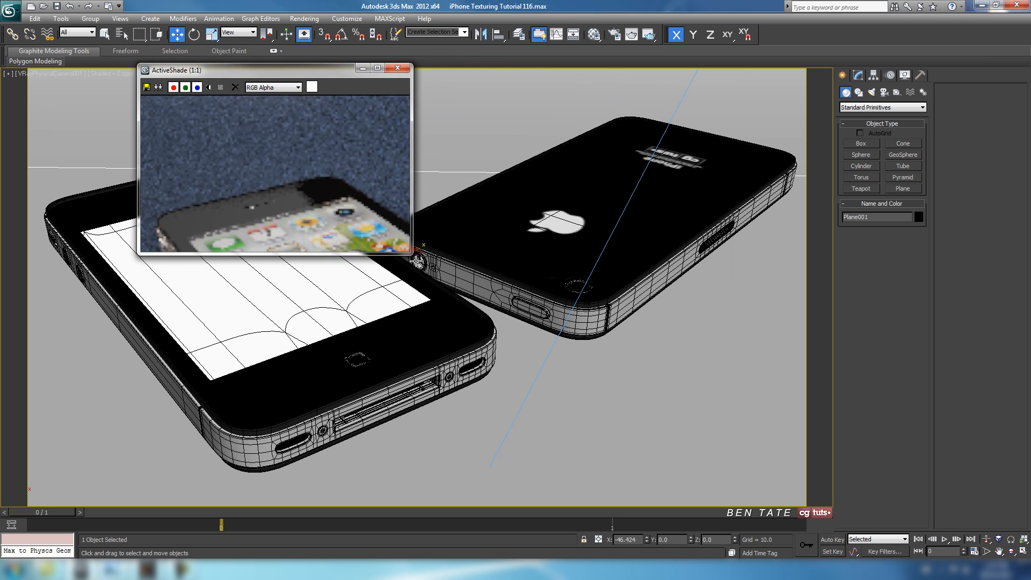
{"action": "left_click_drag", "start_coordinate": [408, 252], "coordinate": [890, 506]}
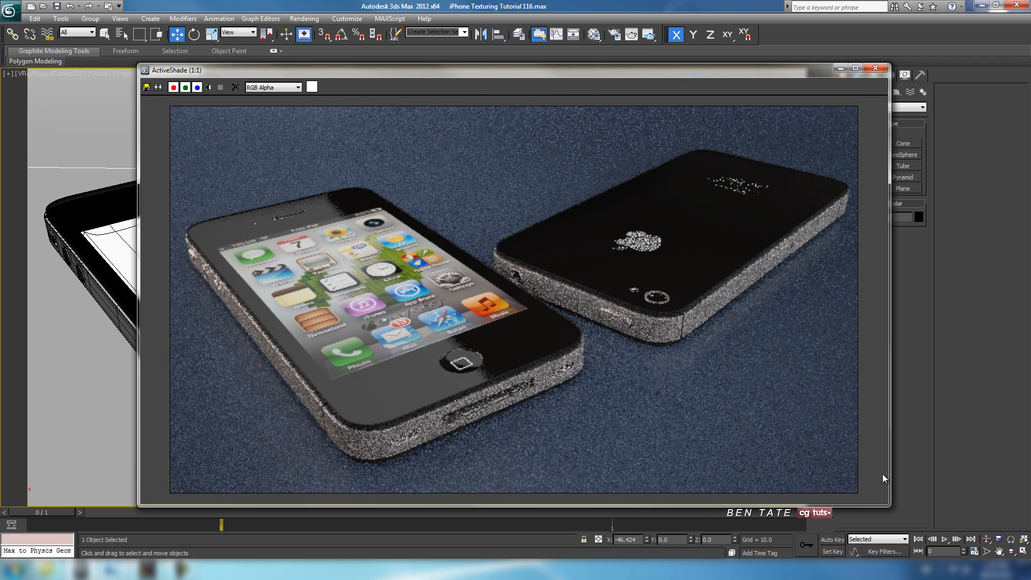
{"action": "left_click_drag", "start_coordinate": [590, 72], "coordinate": [670, 44]}
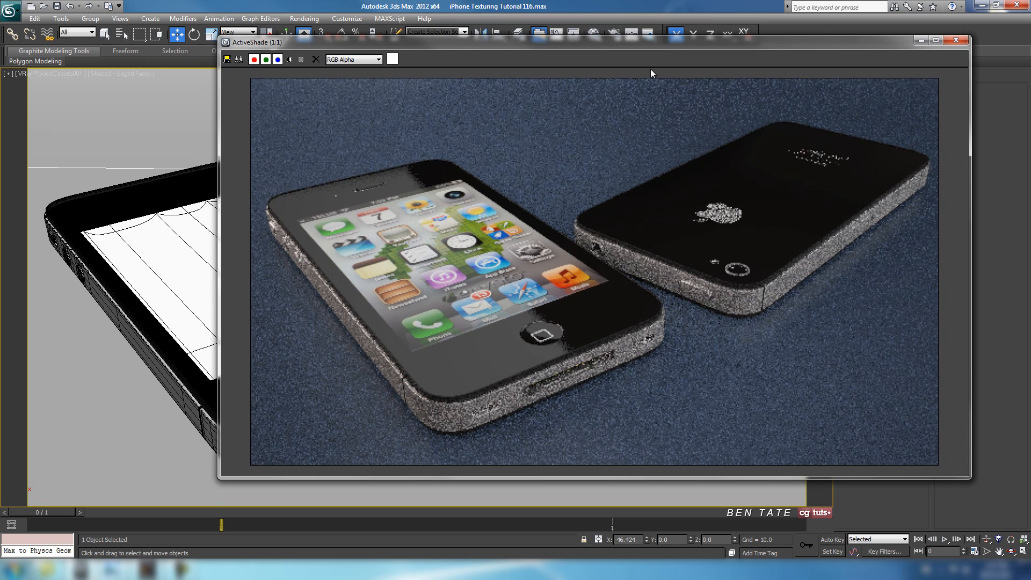
Set the HDRI Lights map's coordinates to Environ with Spherical Environment mapping in the Material Editor.
{"action": "left_click", "coordinate": [594, 33]}
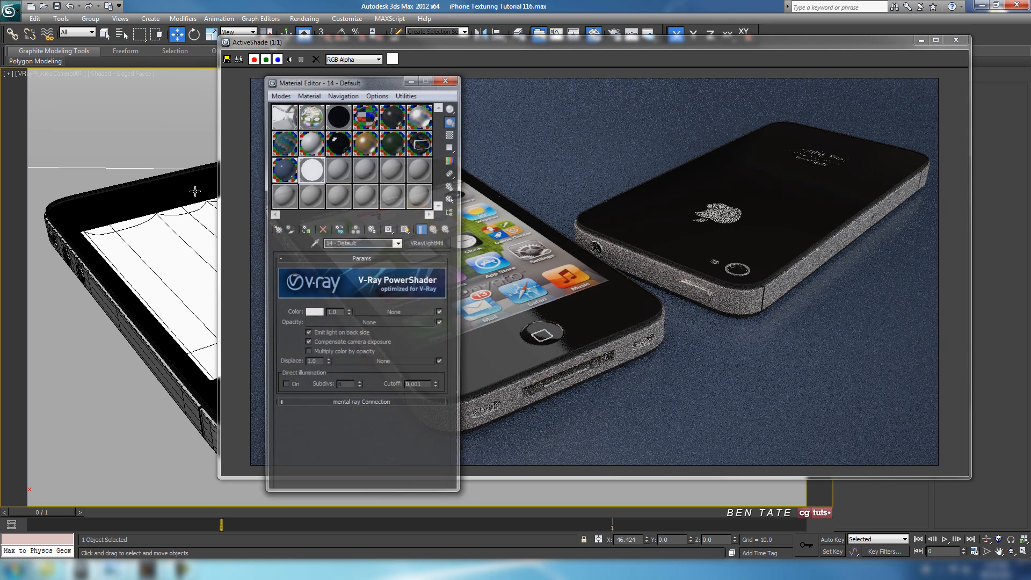
{"action": "left_click_drag", "start_coordinate": [363, 82], "coordinate": [80, 53]}
{"action": "left_click", "coordinate": [43, 114]}
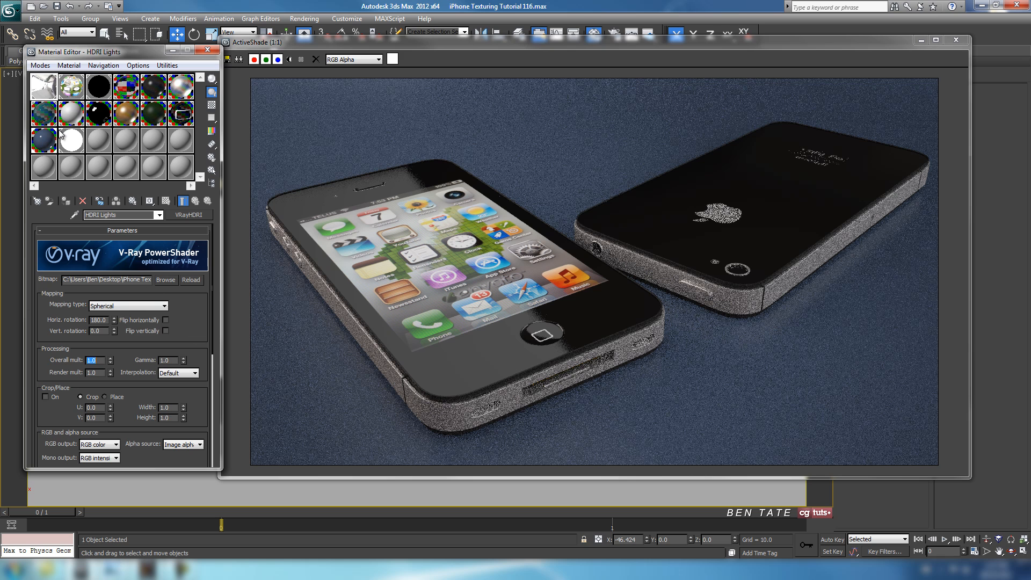
{"action": "left_click_drag", "start_coordinate": [203, 366], "coordinate": [179, 180]}
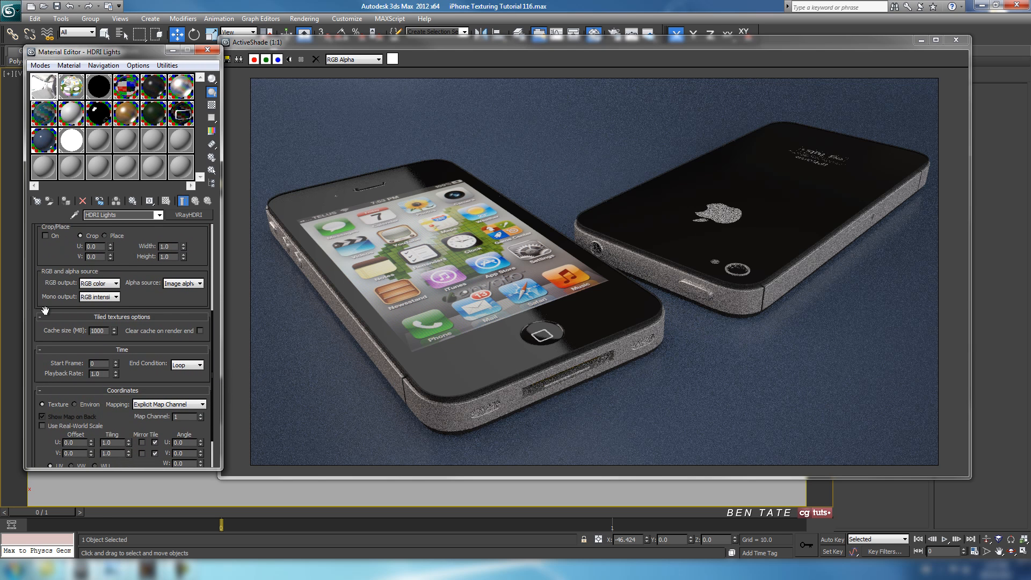
{"action": "left_click_drag", "start_coordinate": [44, 308], "coordinate": [43, 250]}
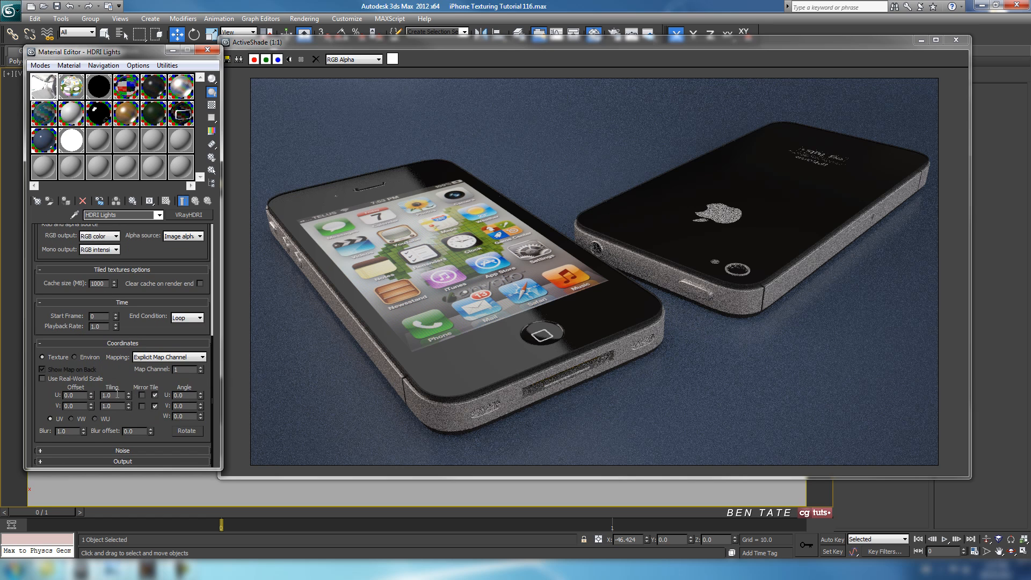
{"action": "left_click", "coordinate": [75, 357]}
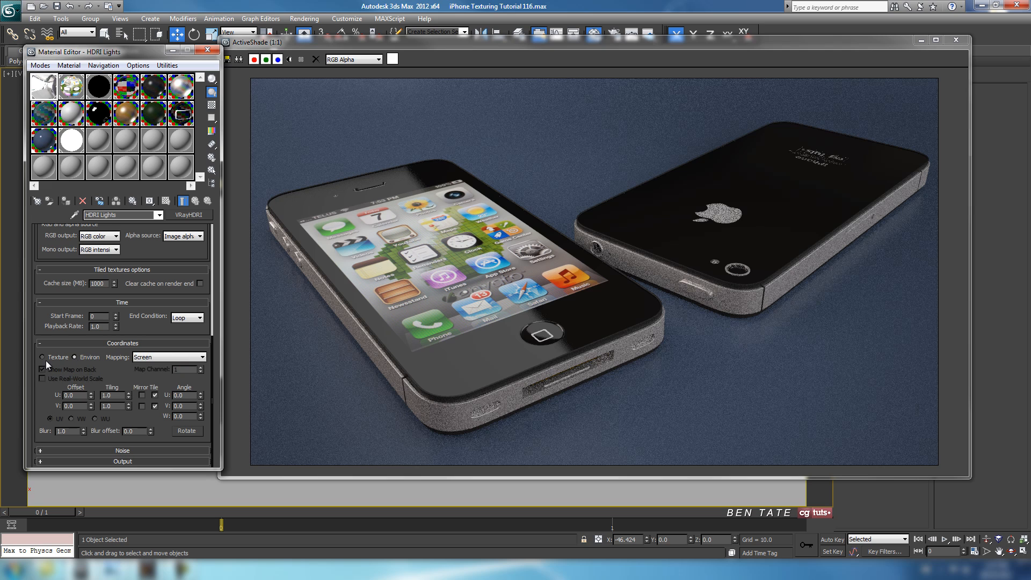
{"action": "left_click", "coordinate": [165, 358]}
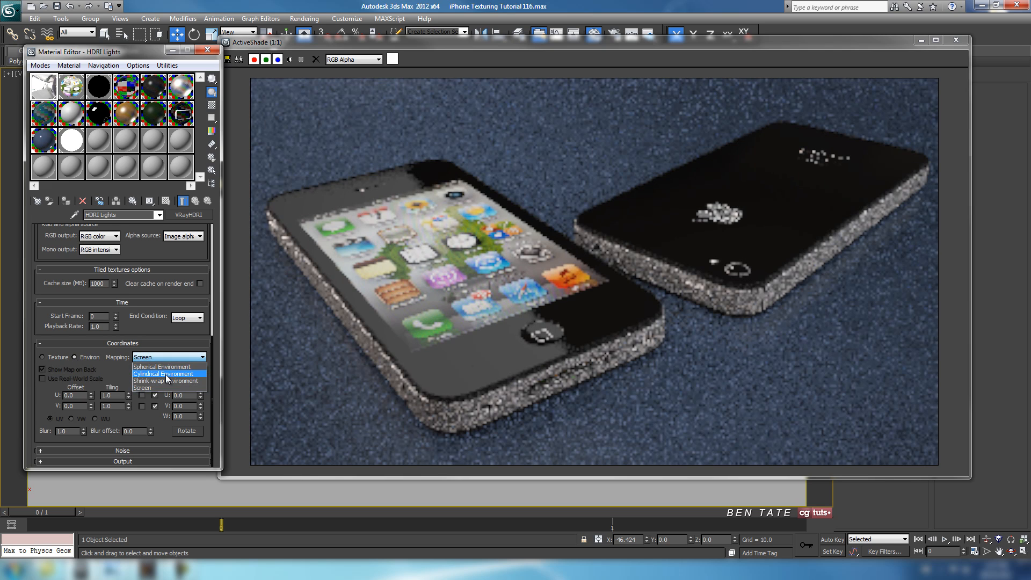
{"action": "left_click", "coordinate": [165, 368]}
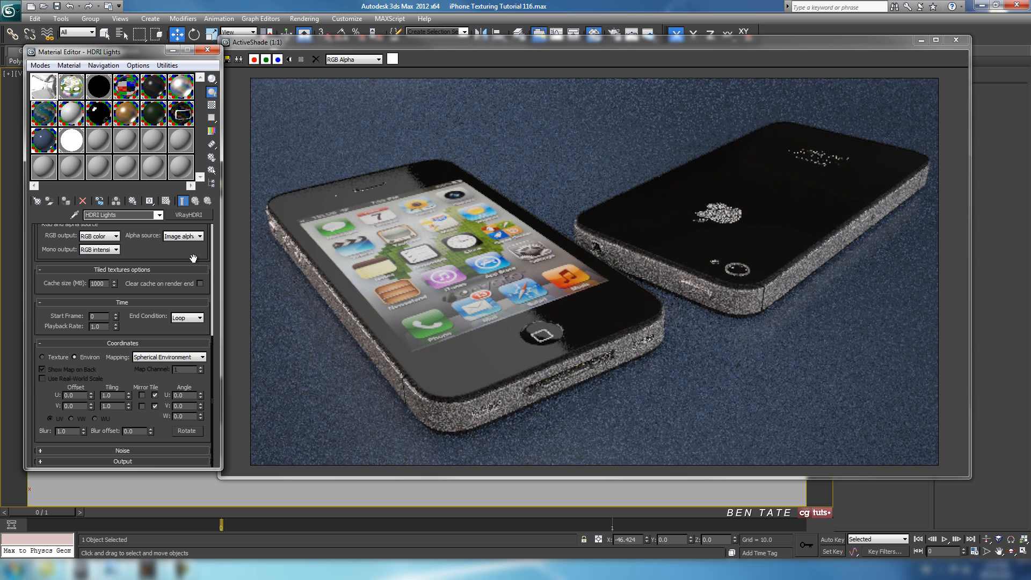
Try flipping the HDRI Lights map horizontally, turn on Flip vertically and switch the horizontal flip back off.
{"action": "scroll", "coordinate": [209, 366], "scroll_direction": "up", "scroll_amount": 3}
{"action": "scroll", "coordinate": [210, 366], "scroll_direction": "up", "scroll_amount": 3}
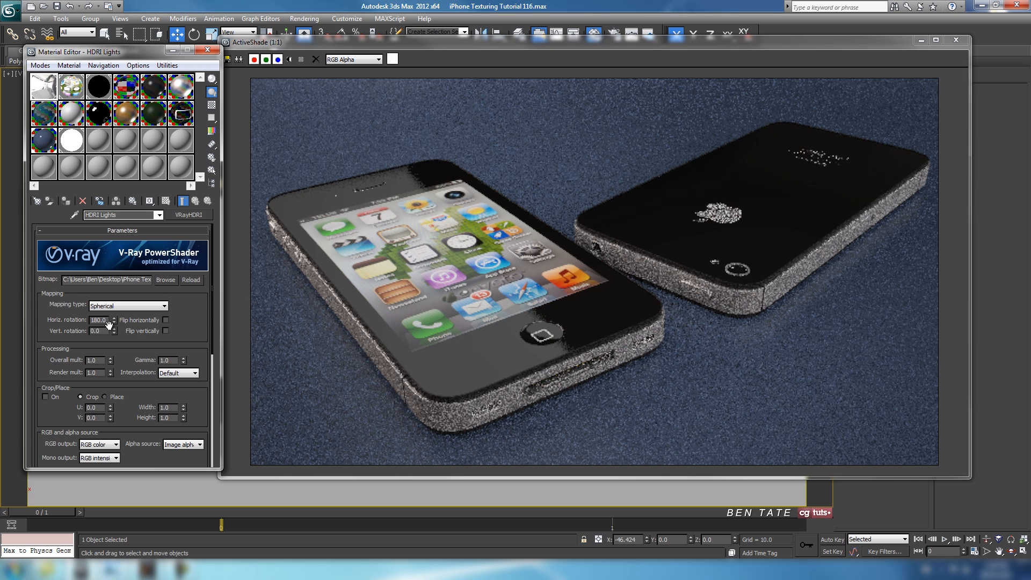
{"action": "left_click", "coordinate": [166, 320]}
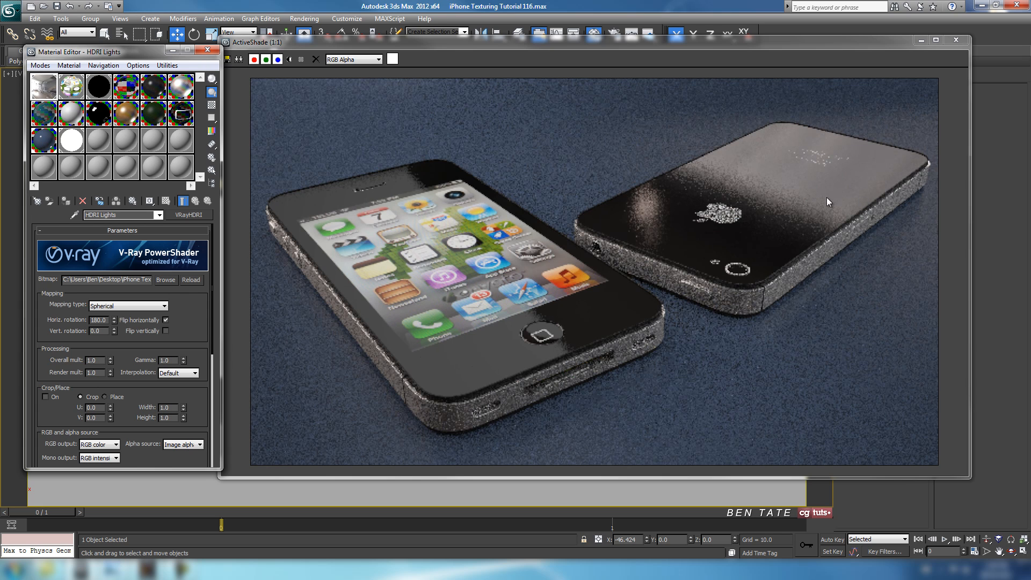
{"action": "left_click", "coordinate": [164, 331]}
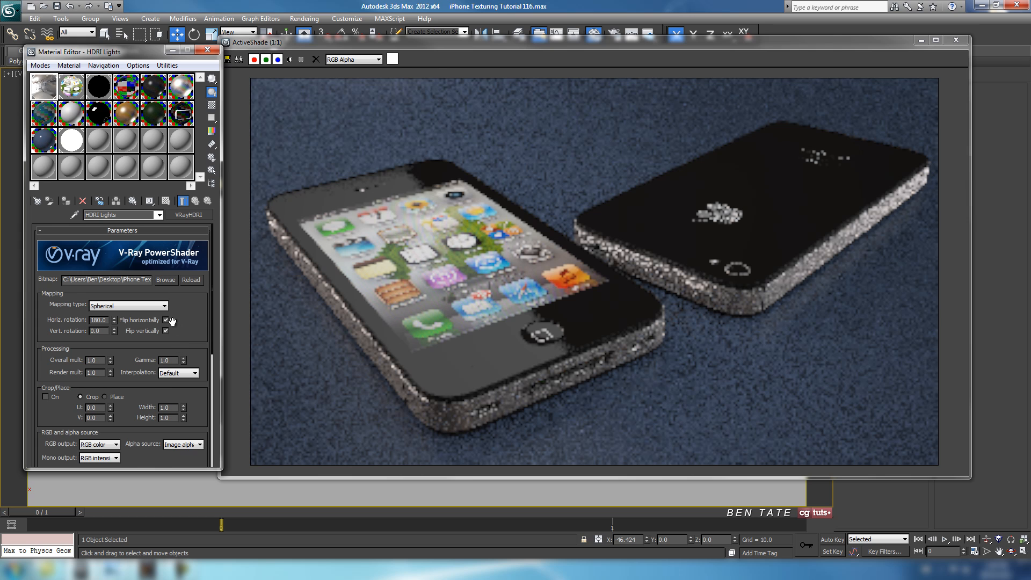
{"action": "left_click", "coordinate": [166, 320]}
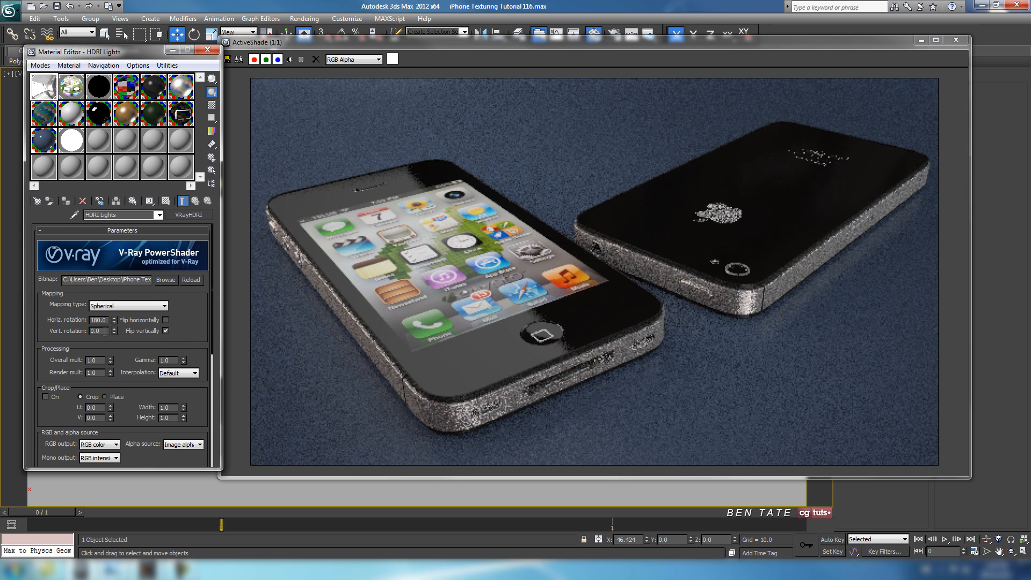
Set the HDRI Lights map's vertical rotation to 90, reset it to 0 for comparison and set it to 90 again.
{"action": "left_click_drag", "start_coordinate": [107, 330], "coordinate": [60, 333]}
{"action": "key", "text": "Return"}
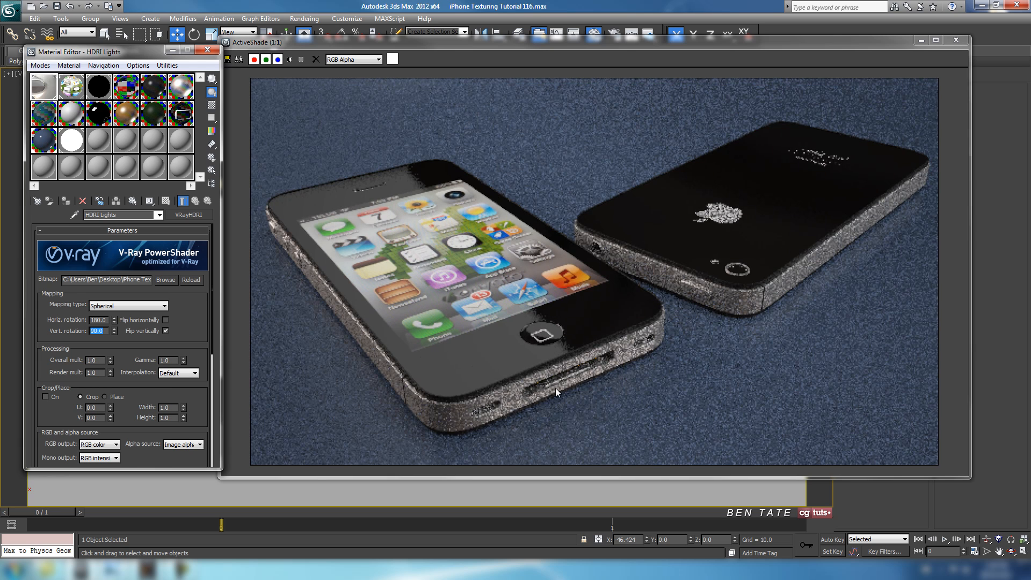
{"action": "right_click", "coordinate": [114, 333]}
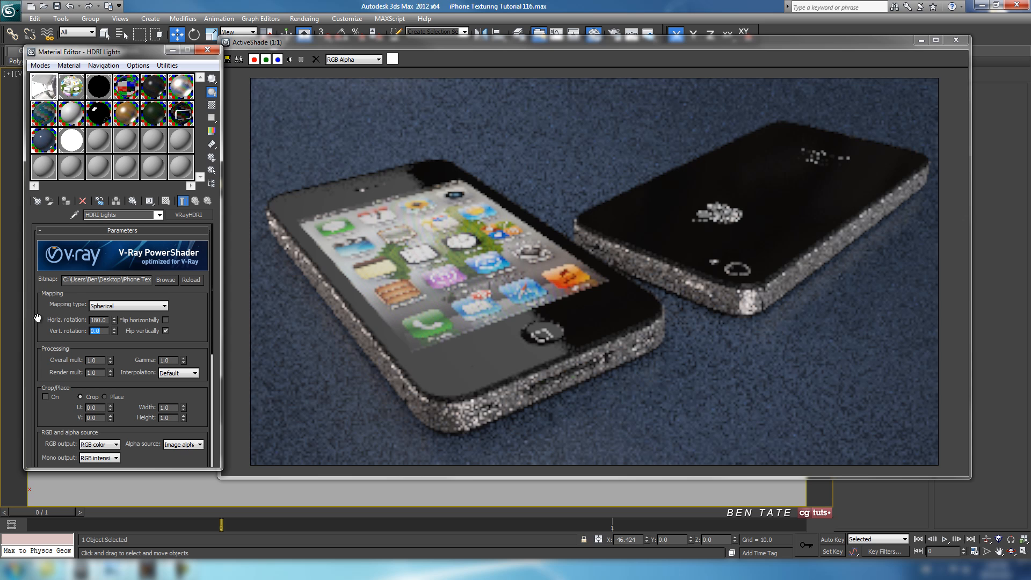
{"action": "type", "text": "90"}
{"action": "key", "text": "Return"}
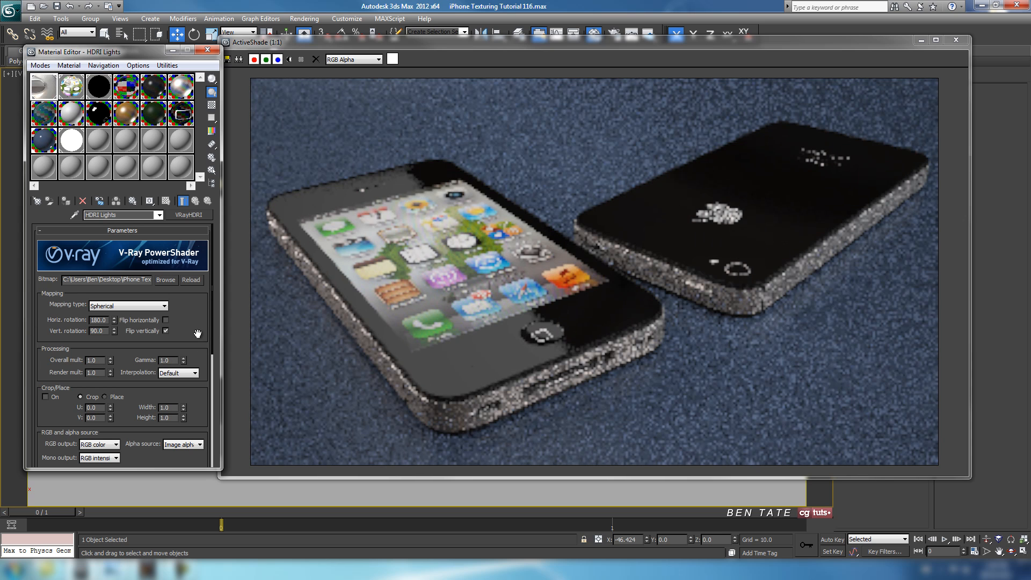
{"action": "key", "text": "shift+q"}
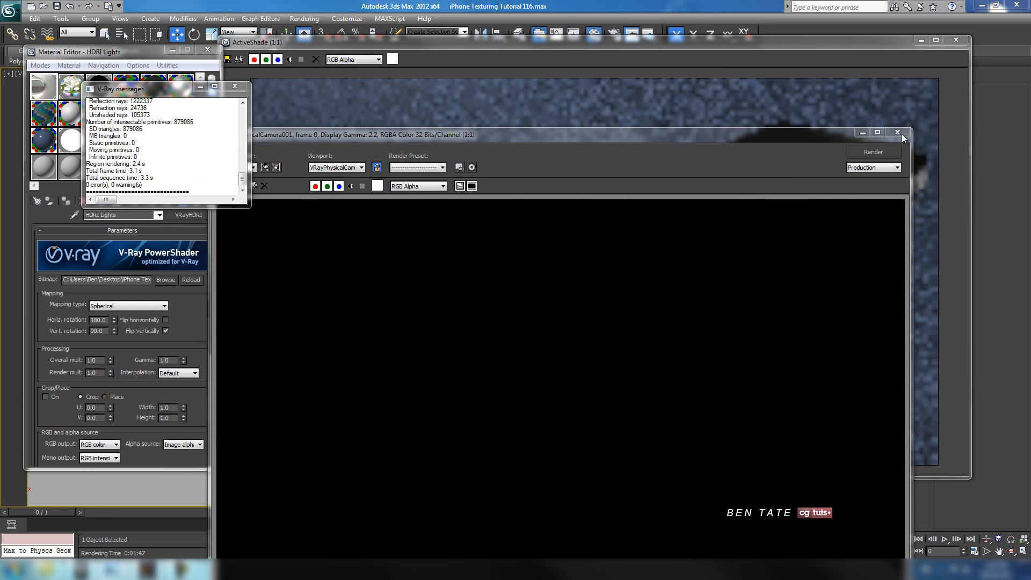
{"action": "left_click", "coordinate": [902, 133]}
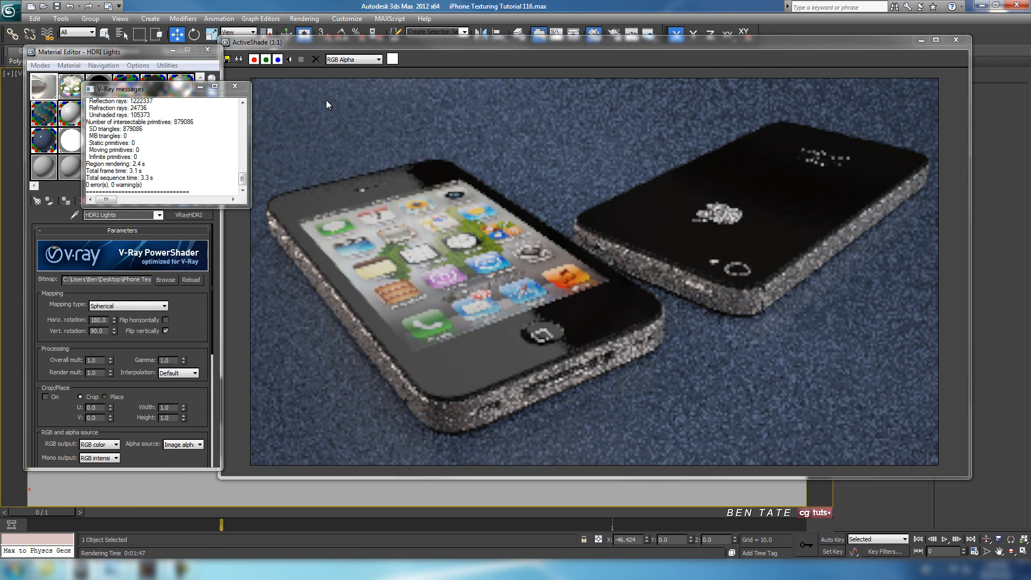
{"action": "left_click", "coordinate": [234, 87]}
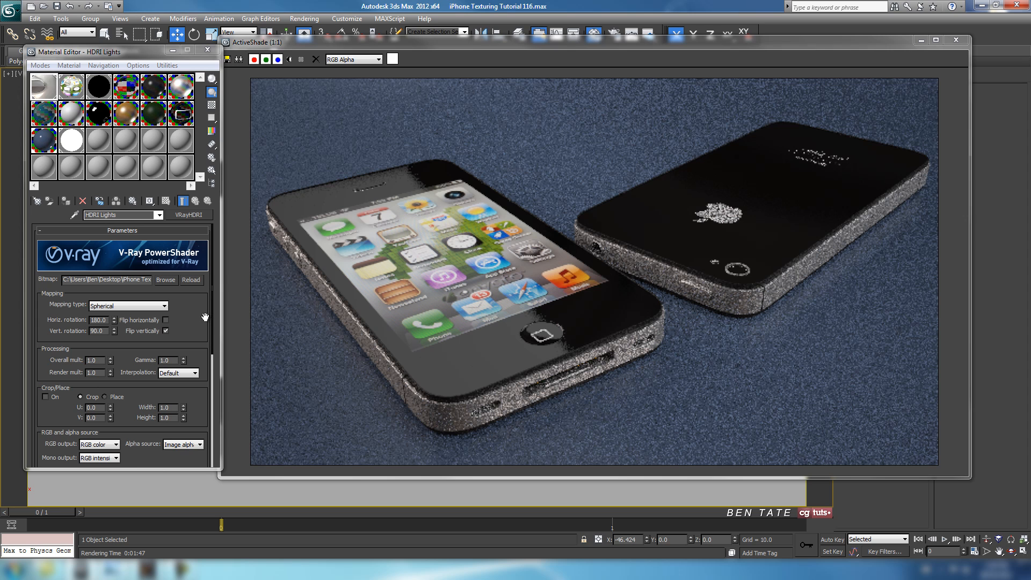
{"action": "mouse_move", "coordinate": [204, 317]}
{"action": "left_mouse_down"}
{"action": "mouse_move", "coordinate": [204, 342]}
{"action": "mouse_move", "coordinate": [207, 274]}
{"action": "mouse_move", "coordinate": [198, 316]}
{"action": "left_mouse_up"}
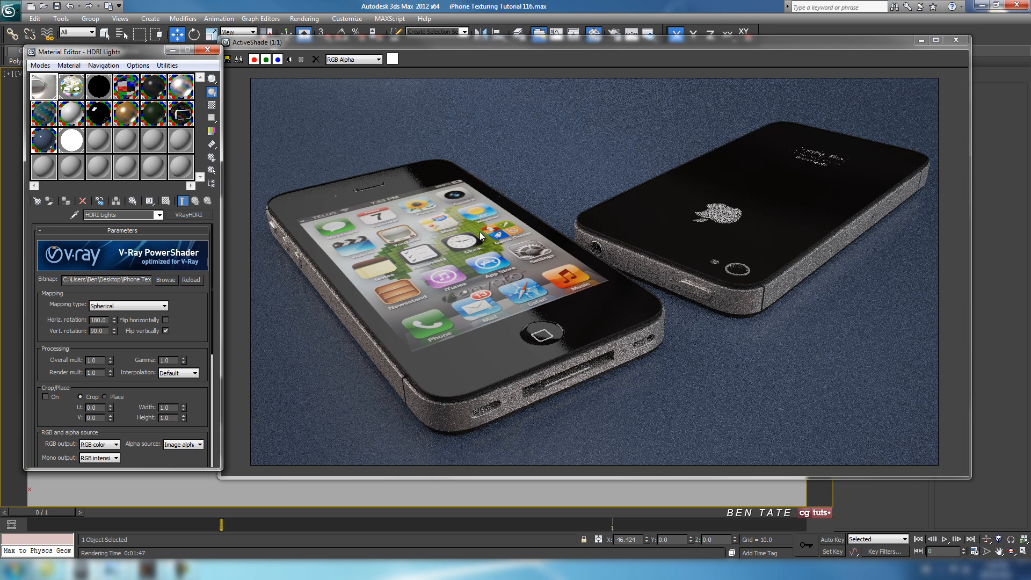
Create a VRayHDRI map in the first unused sample slot of the Material Editor.
{"action": "left_click", "coordinate": [98, 139]}
{"action": "left_click", "coordinate": [188, 214]}
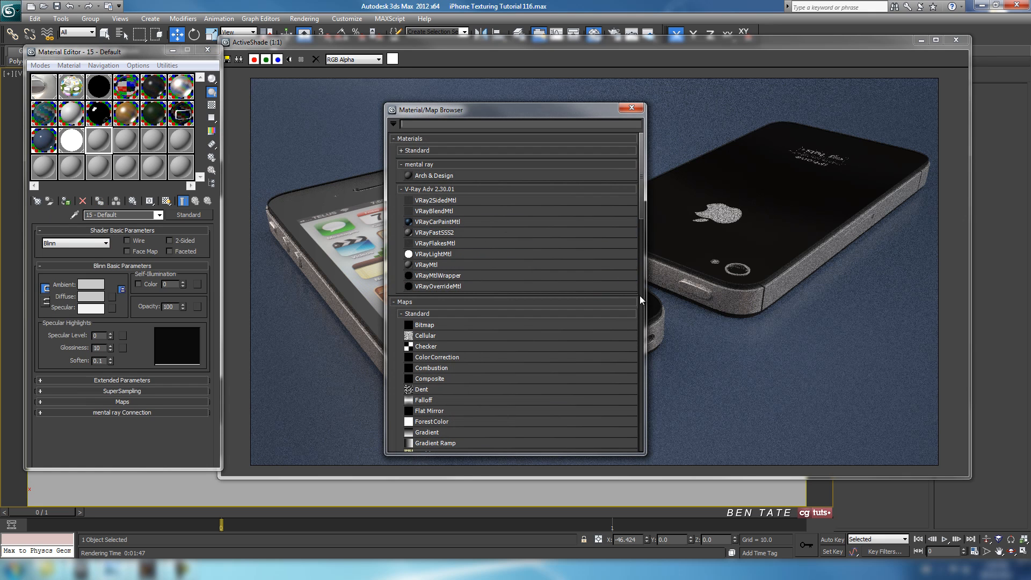
{"action": "left_click_drag", "start_coordinate": [639, 207], "coordinate": [646, 318]}
{"action": "double_click", "coordinate": [454, 317]}
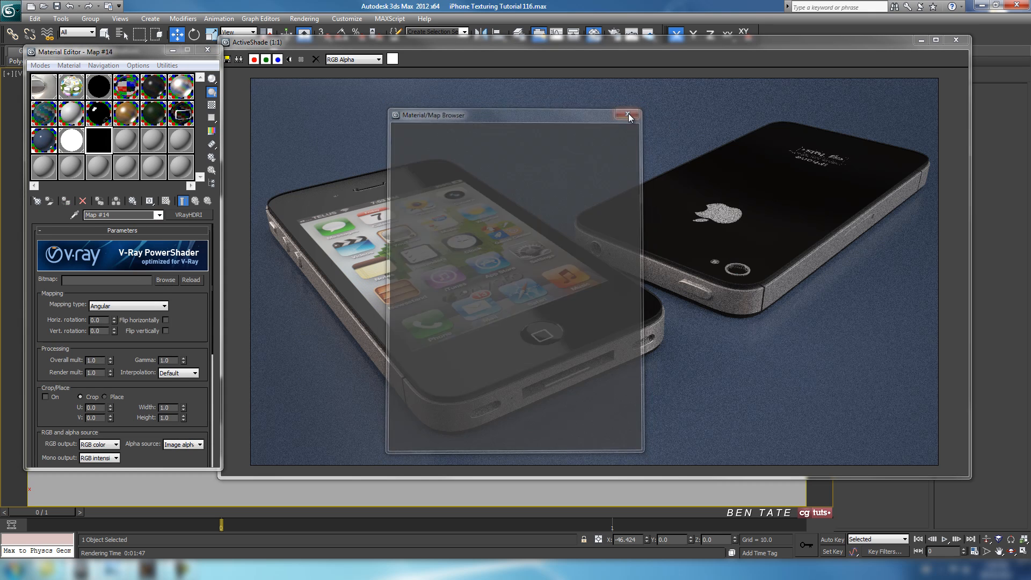
Load studio014 from the iPhone Textures folder as the new VRayHDRI map's bitmap.
{"action": "left_click", "coordinate": [165, 281]}
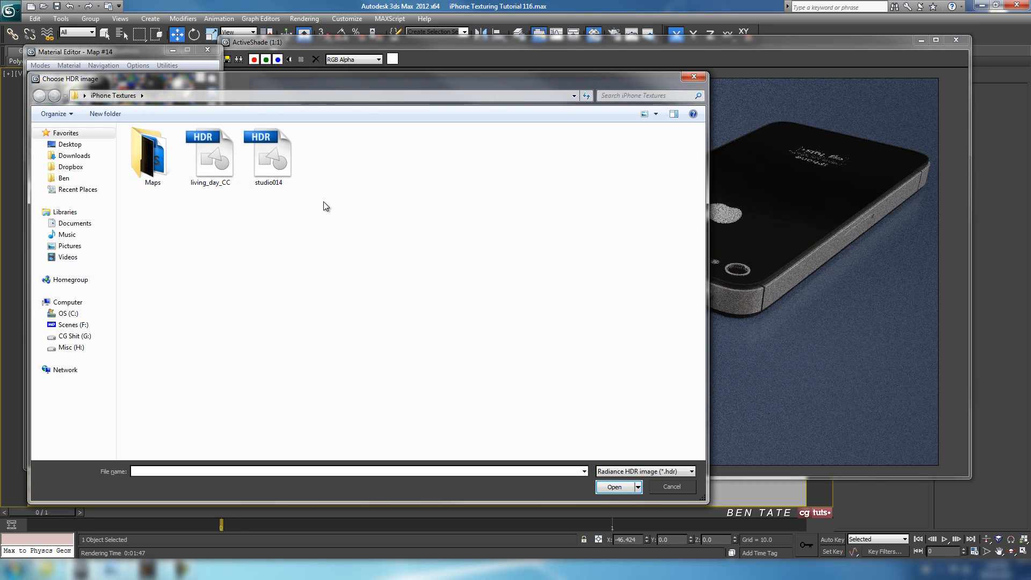
{"action": "left_click_drag", "start_coordinate": [323, 79], "coordinate": [383, 44]}
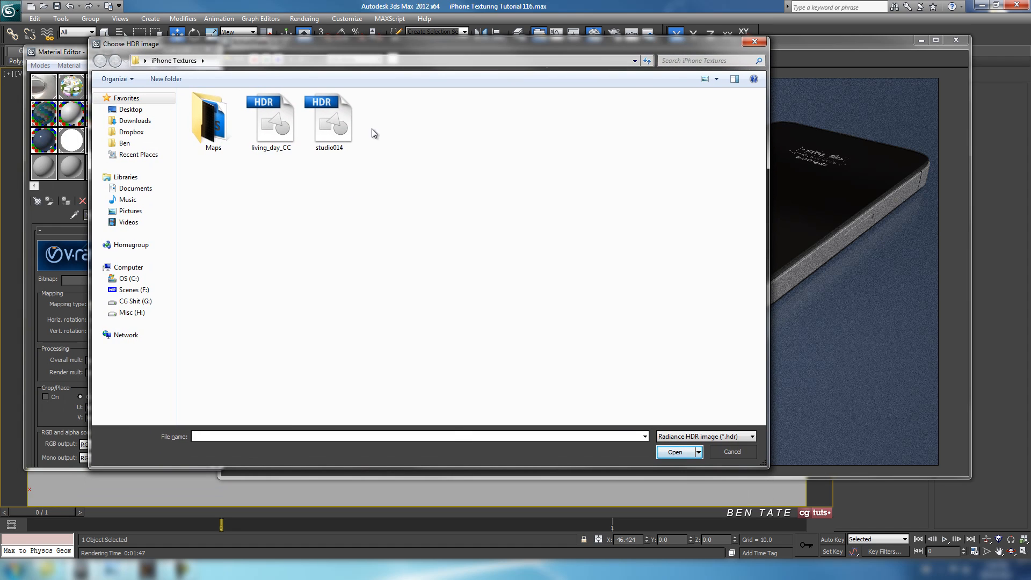
{"action": "left_click", "coordinate": [341, 138]}
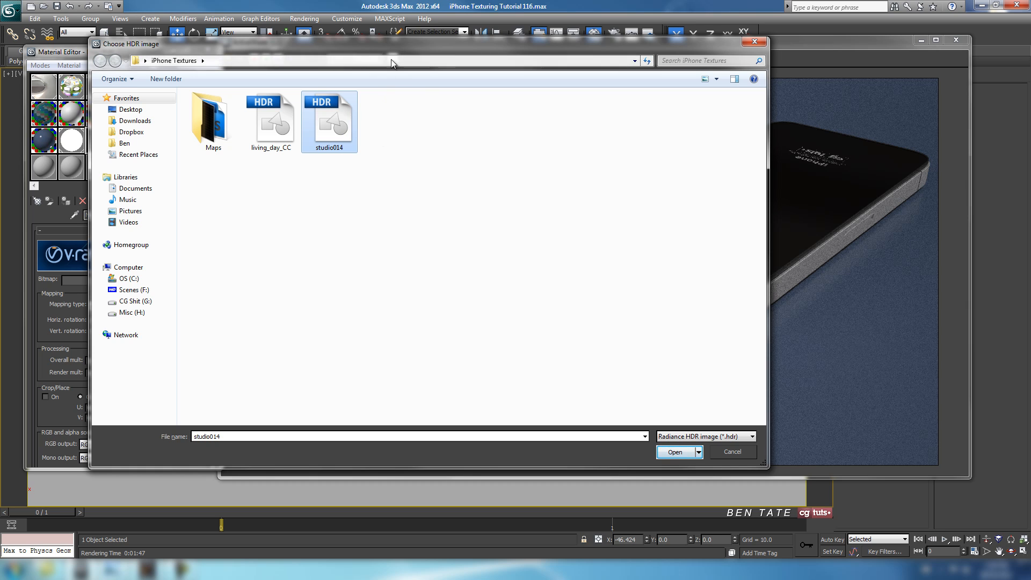
{"action": "left_click_drag", "start_coordinate": [389, 51], "coordinate": [395, 71]}
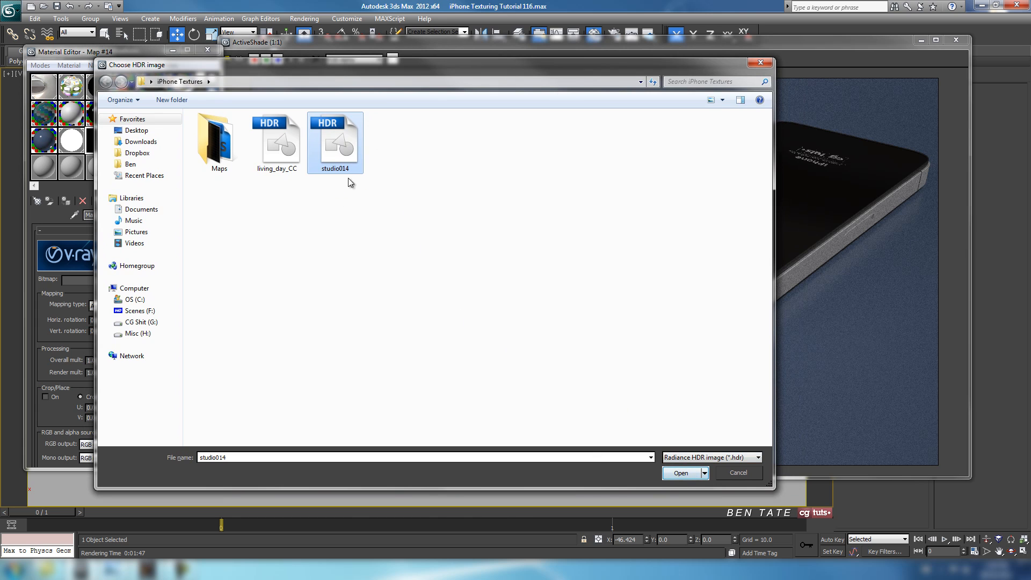
{"action": "left_click", "coordinate": [681, 472]}
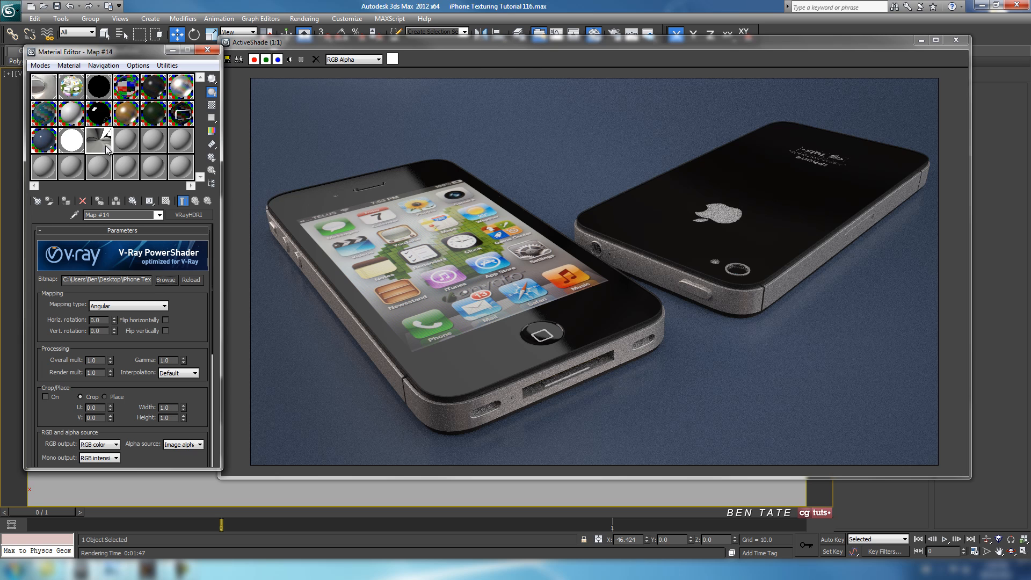
Show an enlarged preview of the new HDRI map beside the Material Editor and set its mapping type to Spherical.
{"action": "double_click", "coordinate": [106, 146]}
{"action": "left_click_drag", "start_coordinate": [398, 73], "coordinate": [299, 98]}
{"action": "left_click", "coordinate": [112, 306]}
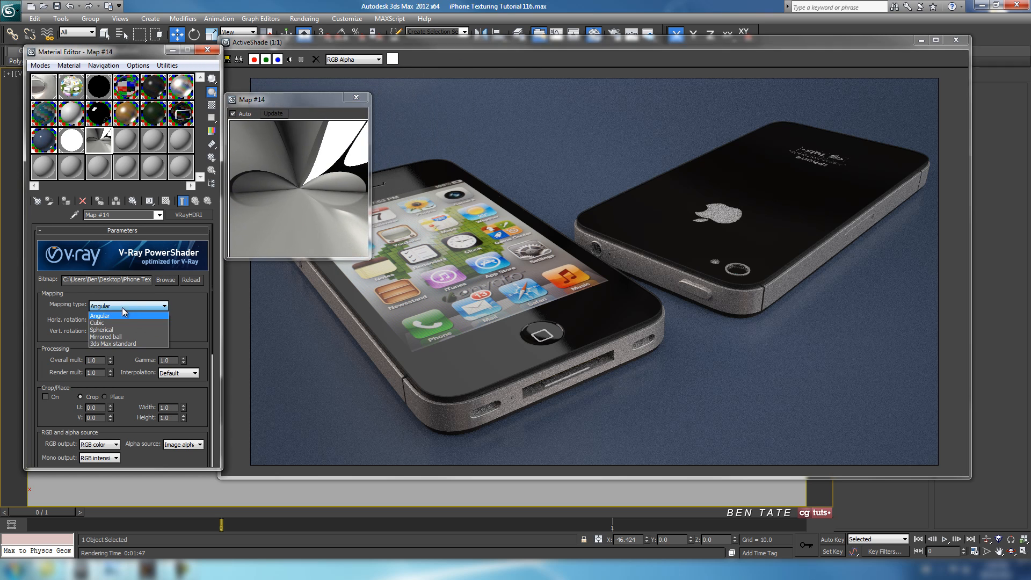
{"action": "left_click", "coordinate": [129, 330]}
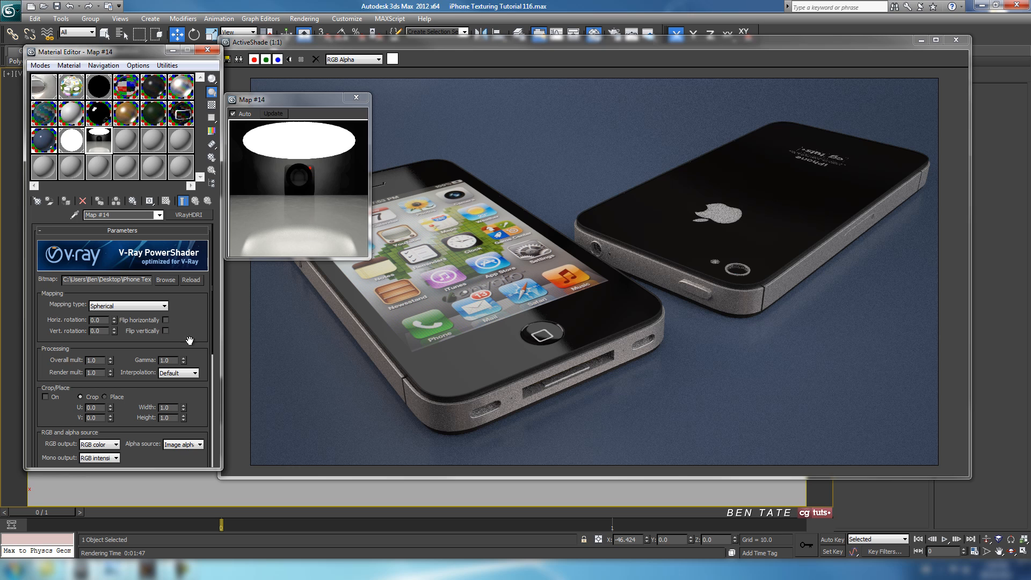
Set the new HDRI map's coordinates to Environ with Spherical Environment mapping and close its enlarged preview.
{"action": "left_click_drag", "start_coordinate": [198, 329], "coordinate": [196, 257]}
{"action": "left_click_drag", "start_coordinate": [65, 347], "coordinate": [67, 212]}
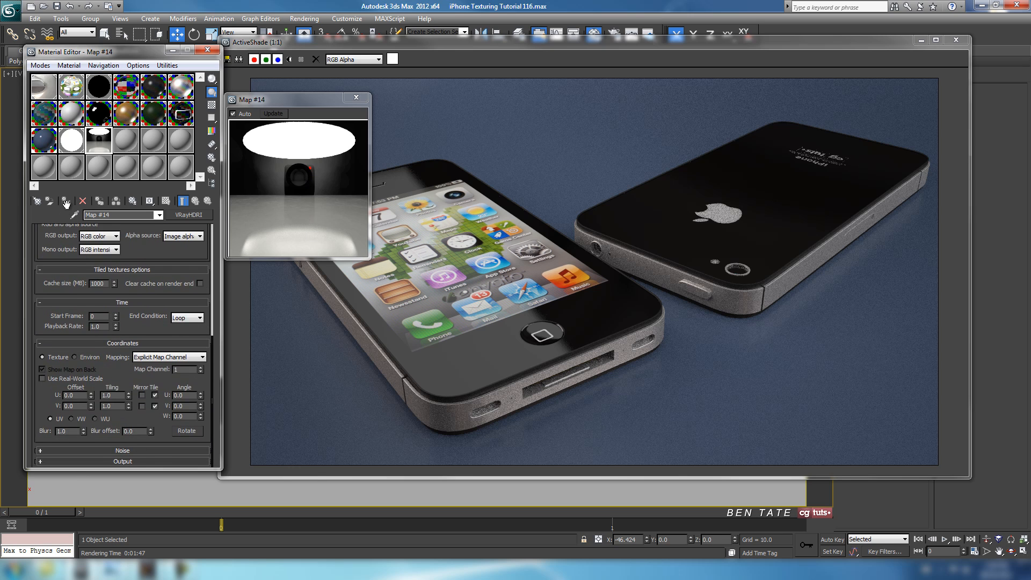
{"action": "left_click", "coordinate": [74, 356]}
{"action": "left_click", "coordinate": [170, 357]}
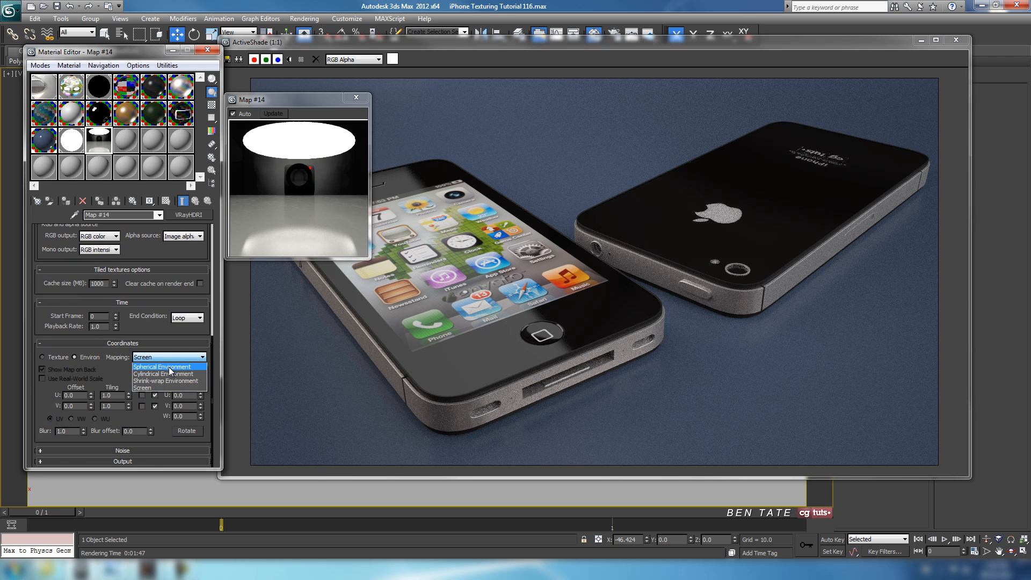
{"action": "left_click", "coordinate": [170, 366]}
{"action": "left_click_drag", "start_coordinate": [164, 233], "coordinate": [164, 403]}
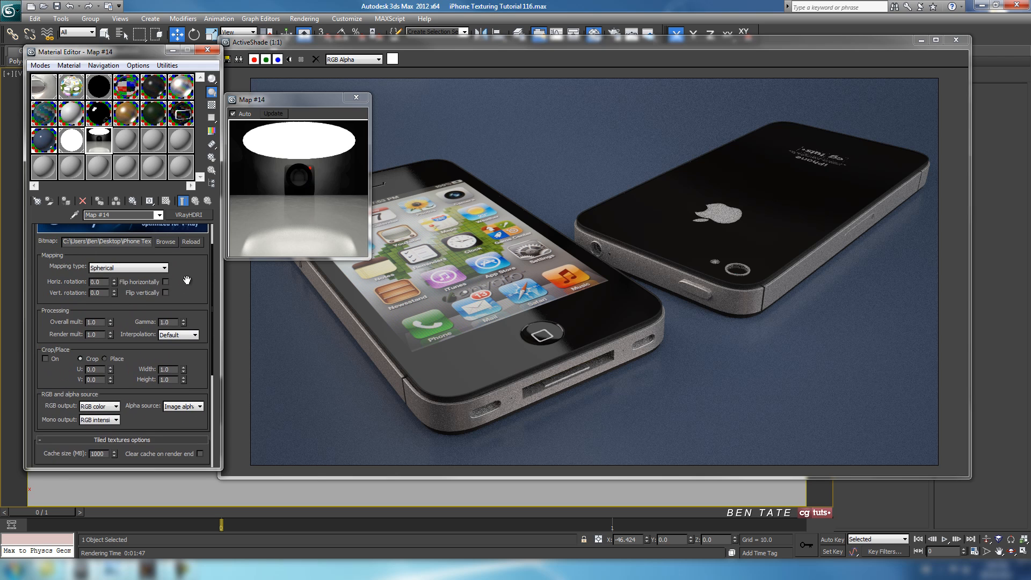
{"action": "left_click_drag", "start_coordinate": [184, 280], "coordinate": [185, 318]}
{"action": "left_click_drag", "start_coordinate": [314, 103], "coordinate": [227, 143]}
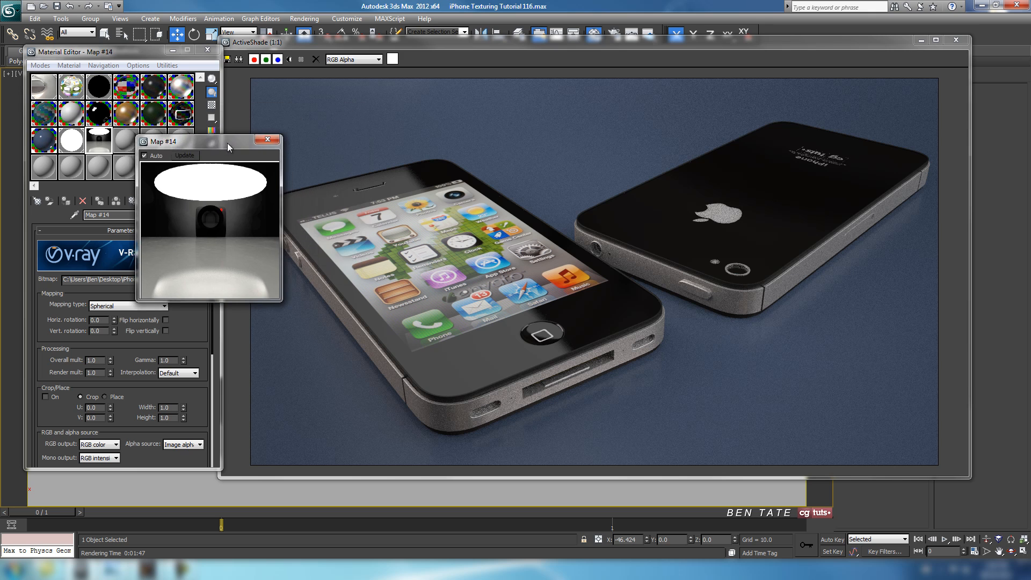
{"action": "left_click", "coordinate": [268, 139]}
Open the render settings, close the ActiveShade window and switch the render mode to Production.
{"action": "key", "text": "F10"}
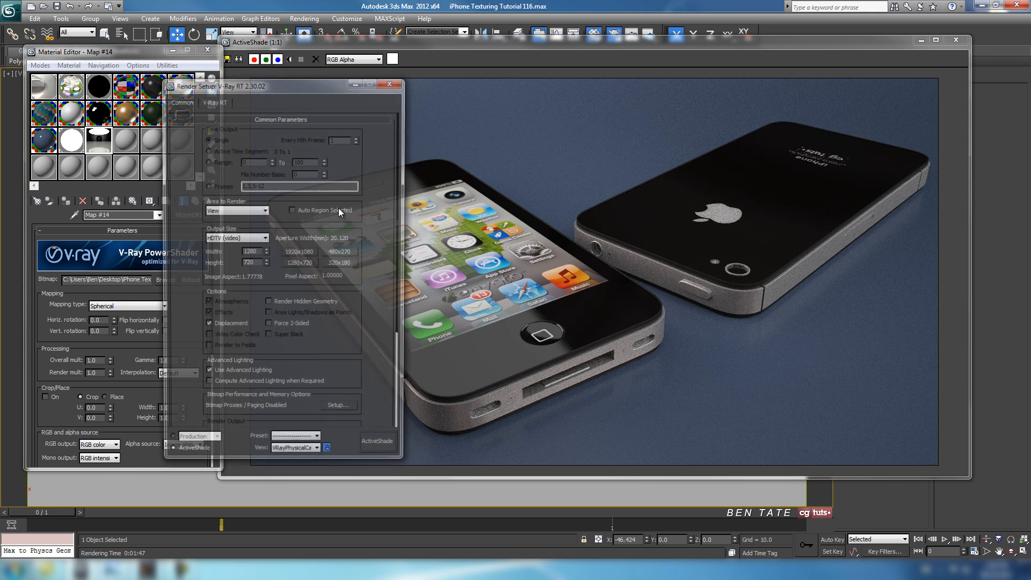
{"action": "left_click_drag", "start_coordinate": [266, 85], "coordinate": [329, 56]}
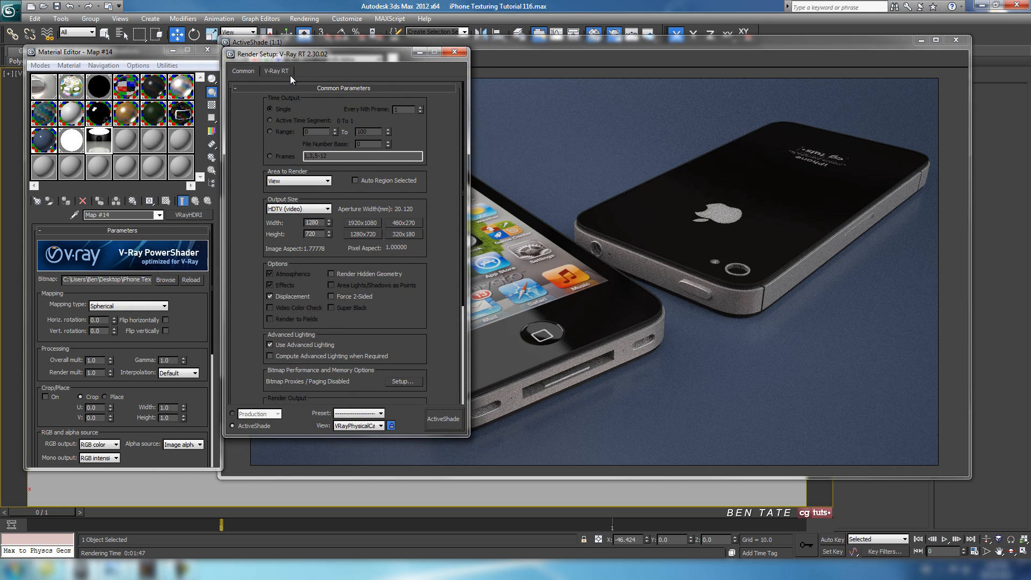
{"action": "left_click", "coordinate": [956, 41]}
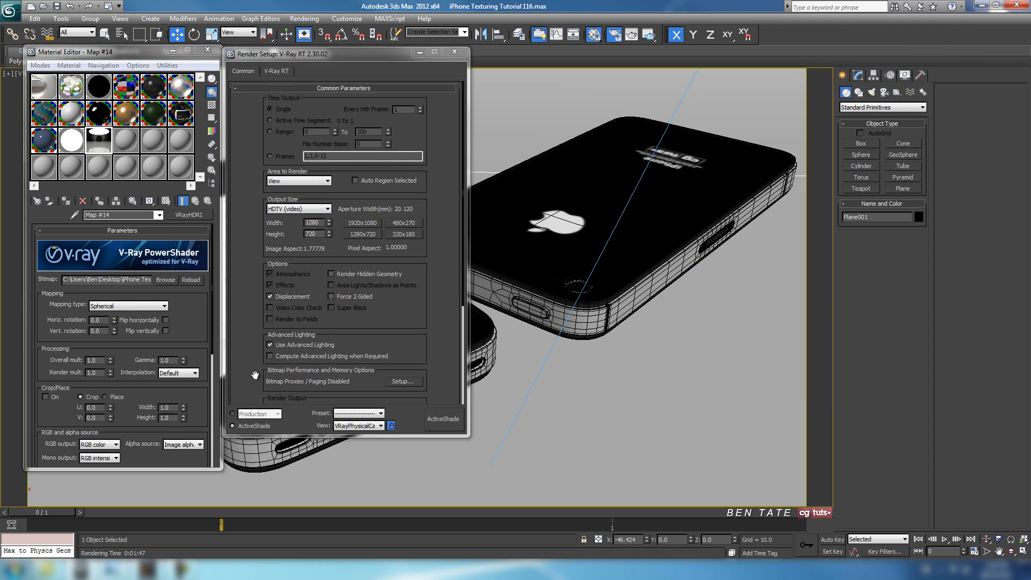
{"action": "left_click", "coordinate": [232, 414]}
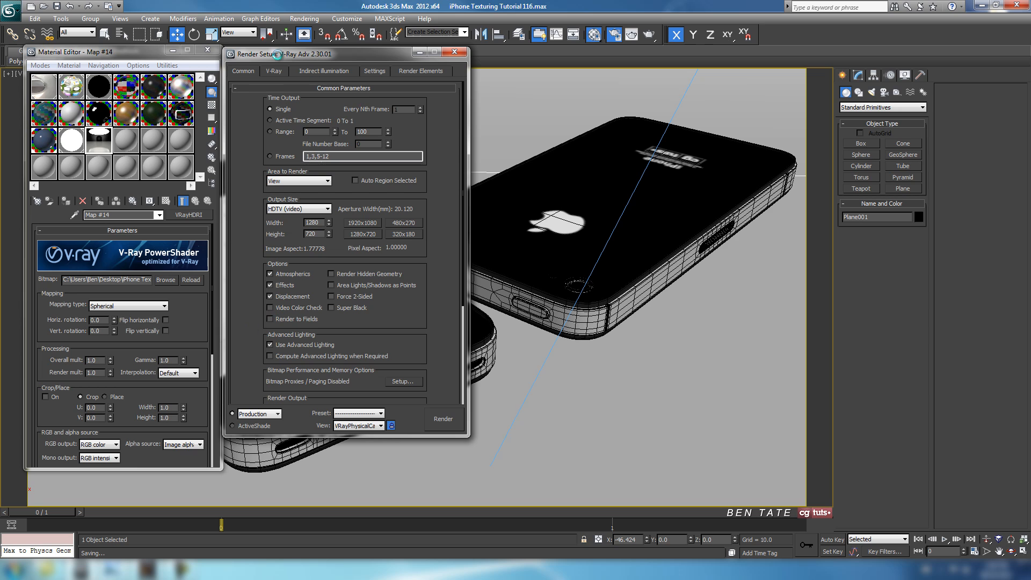
Assign the new HDRI map to the V-Ray reflection/refraction environment override in place of HDRI Lights.
{"action": "left_click", "coordinate": [278, 71]}
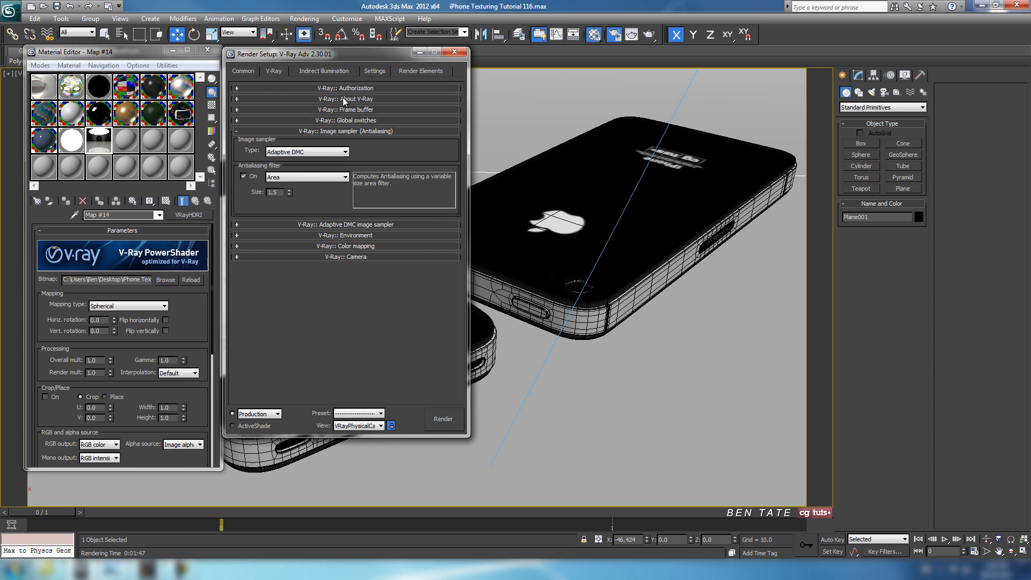
{"action": "left_click", "coordinate": [362, 236]}
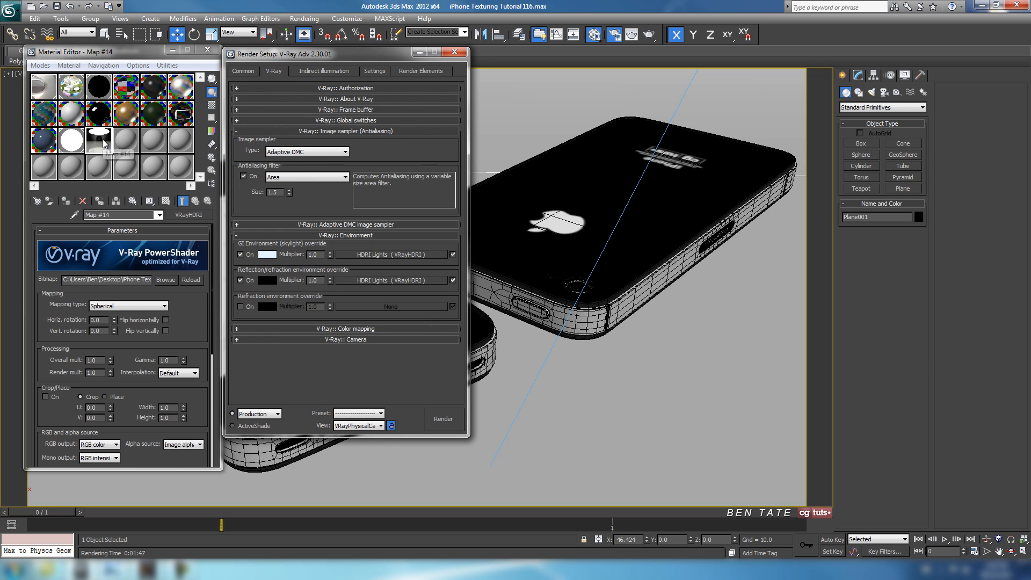
{"action": "left_click_drag", "start_coordinate": [104, 144], "coordinate": [381, 280]}
{"action": "left_click", "coordinate": [327, 278]}
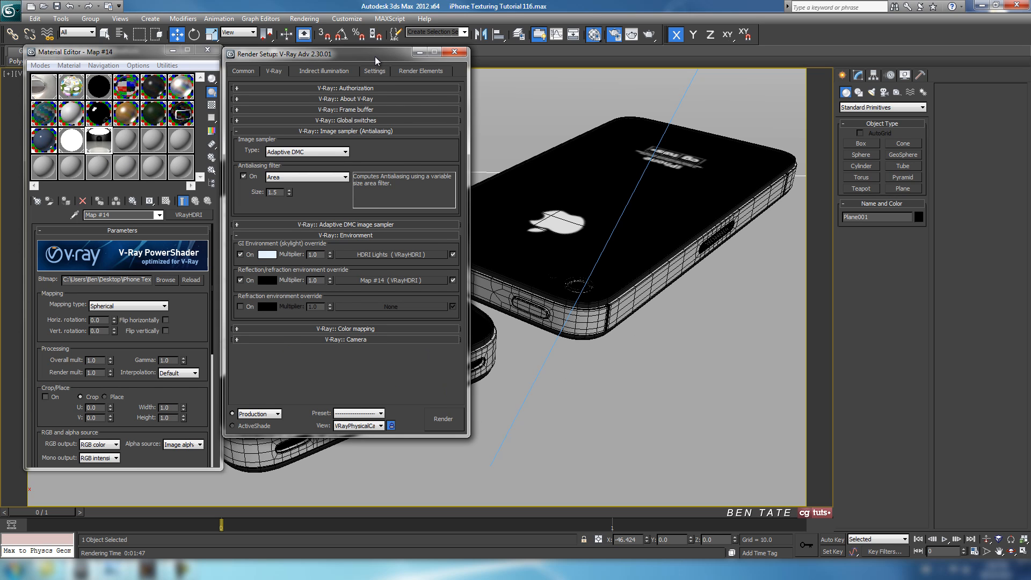
Switch the render mode to ActiveShade, start the interactive render and close the V-Ray messages window.
{"action": "mouse_move", "coordinate": [374, 57]}
{"action": "left_mouse_down"}
{"action": "mouse_move", "coordinate": [375, 72]}
{"action": "mouse_move", "coordinate": [372, 61]}
{"action": "left_mouse_up"}
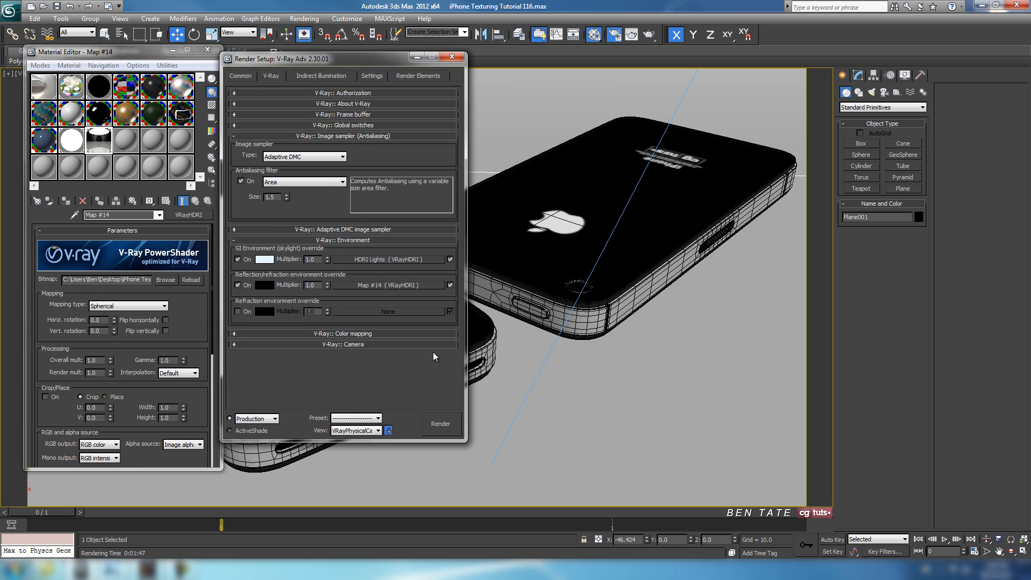
{"action": "left_click", "coordinate": [231, 431]}
{"action": "left_click", "coordinate": [454, 428]}
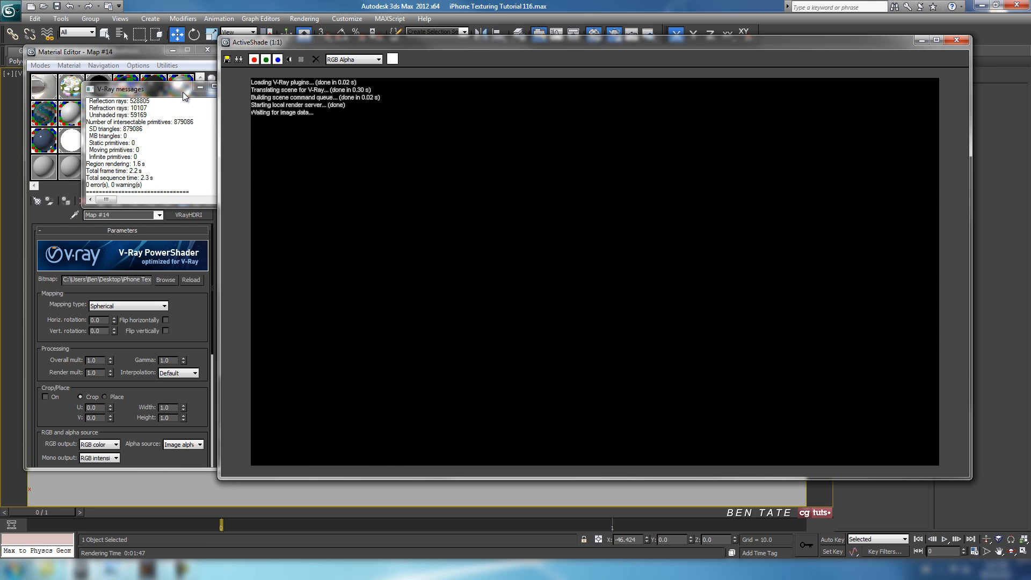
{"action": "left_click", "coordinate": [153, 93]}
{"action": "left_click_drag", "start_coordinate": [183, 91], "coordinate": [152, 93]}
{"action": "left_click", "coordinate": [208, 89]}
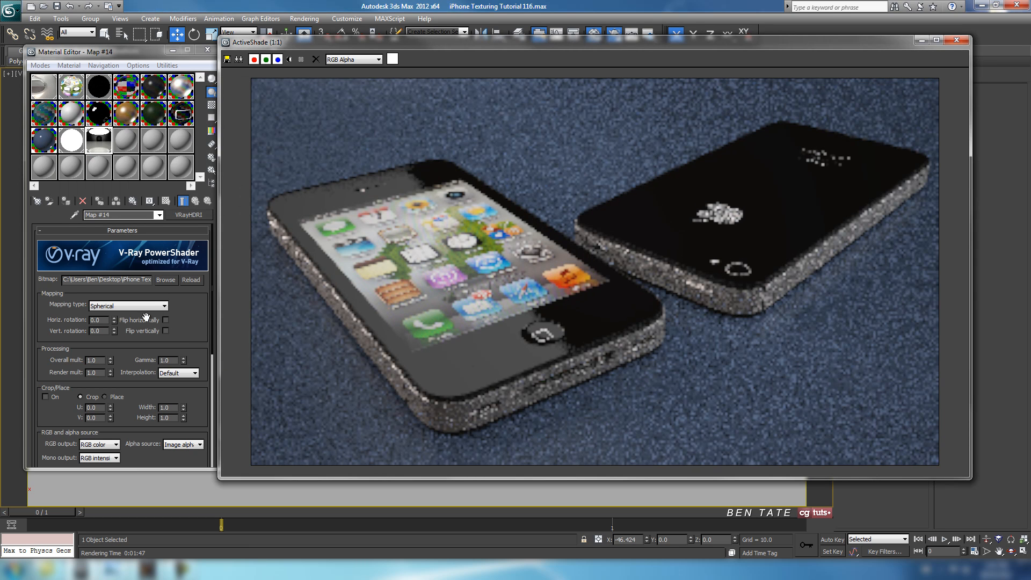
Try flipping the new HDRI map vertically to compare the reflections and turn the flip off again.
{"action": "left_click_drag", "start_coordinate": [198, 320], "coordinate": [198, 319]}
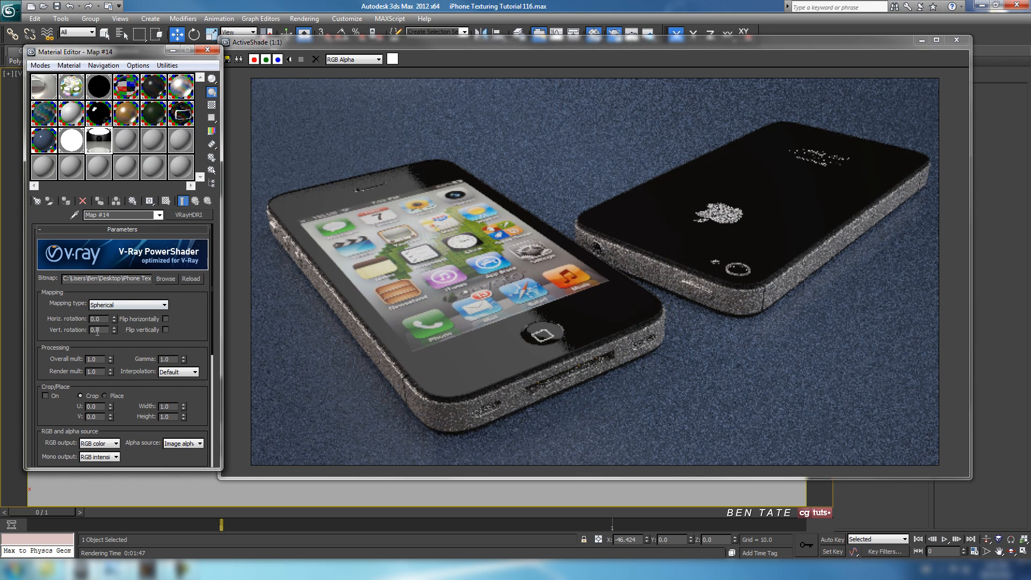
{"action": "left_click", "coordinate": [166, 329]}
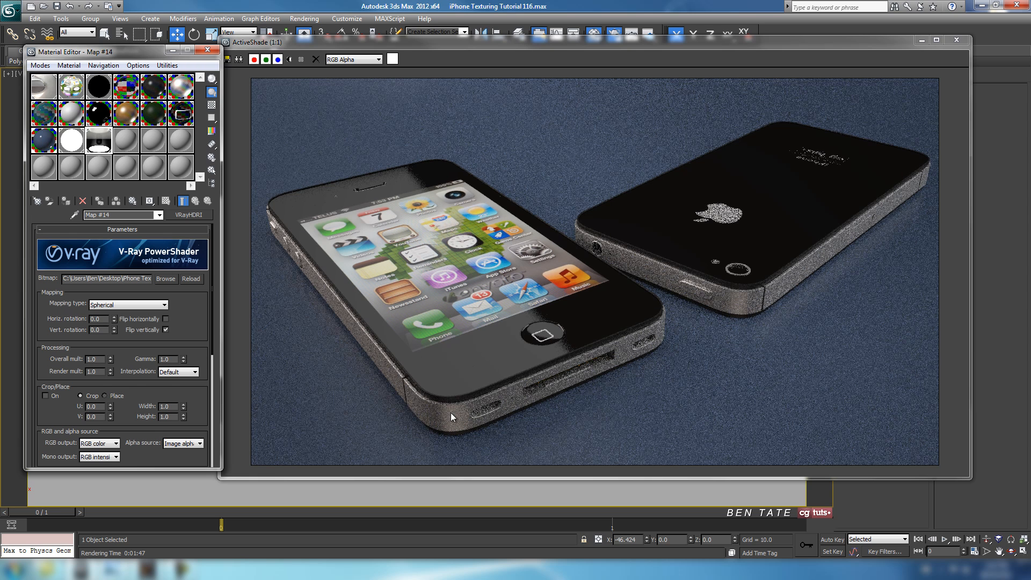
{"action": "left_click", "coordinate": [165, 329]}
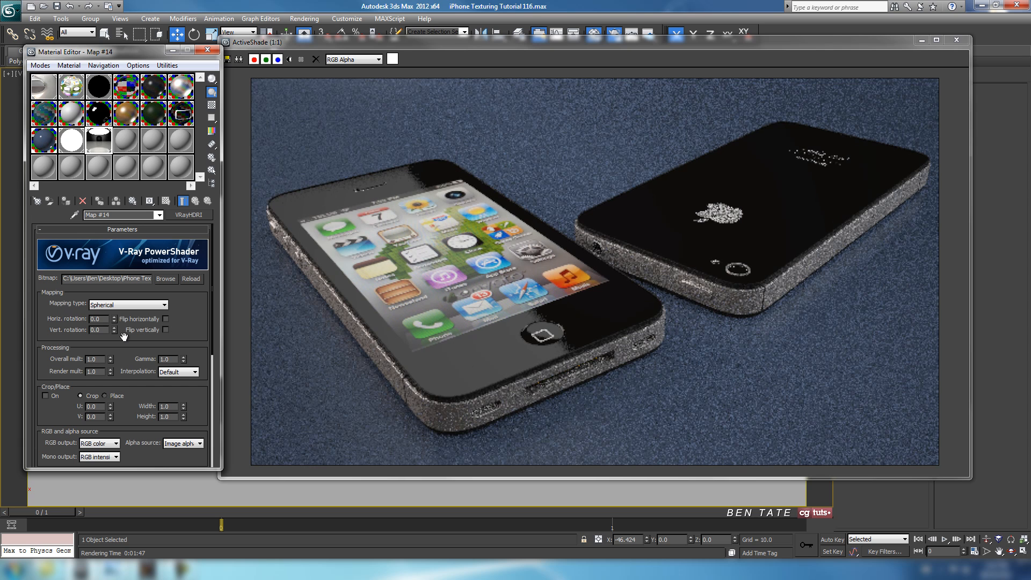
Try a horizontal rotation of 180 on the new HDRI map and reset it to 0.
{"action": "double_click", "coordinate": [105, 318]}
{"action": "type", "text": "180"}
{"action": "key", "text": "Return"}
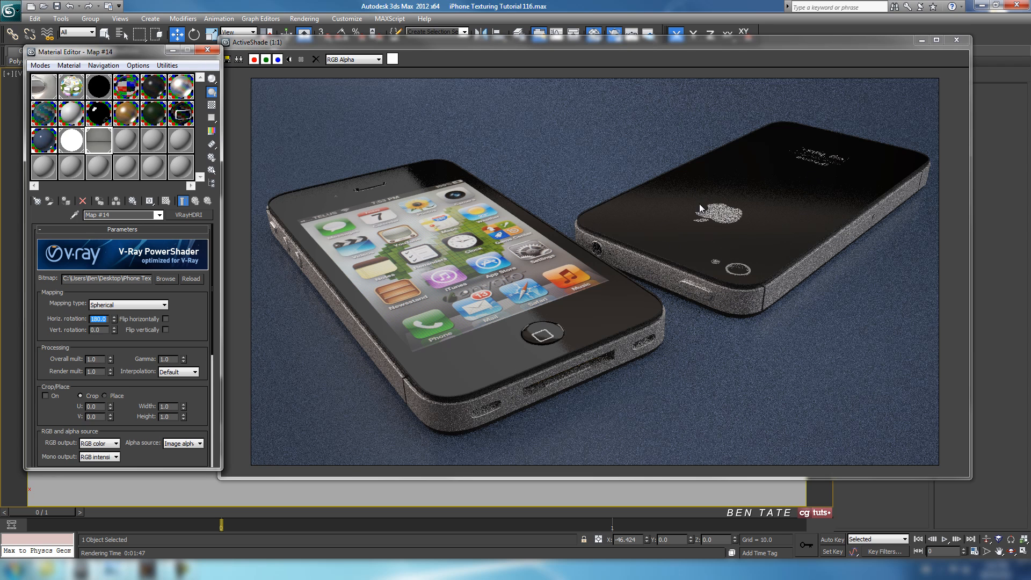
{"action": "right_click", "coordinate": [114, 318]}
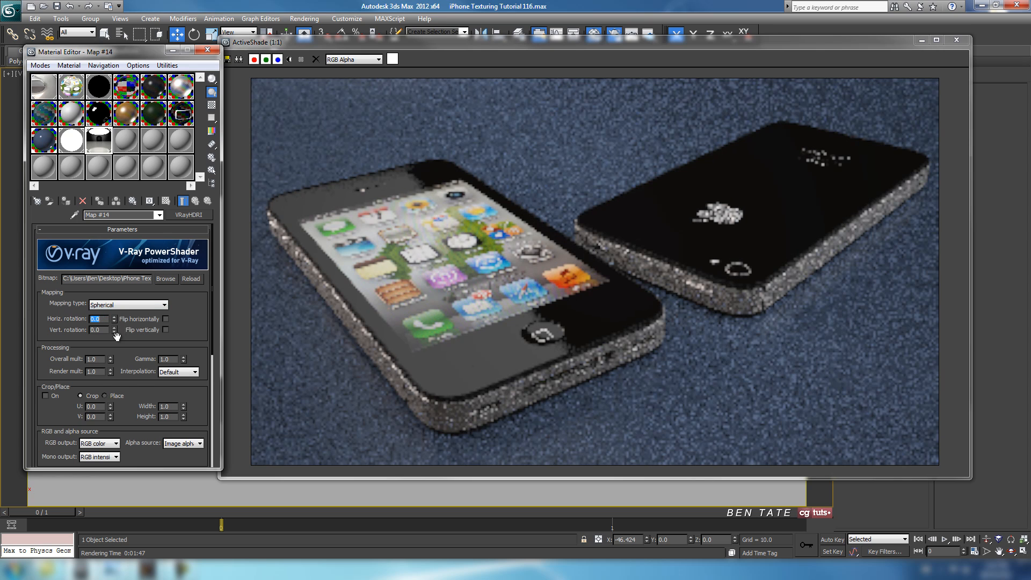
Try vertical rotations of 90 and -90 on the new HDRI map and reset the value to 0.
{"action": "left_click_drag", "start_coordinate": [105, 330], "coordinate": [53, 352]}
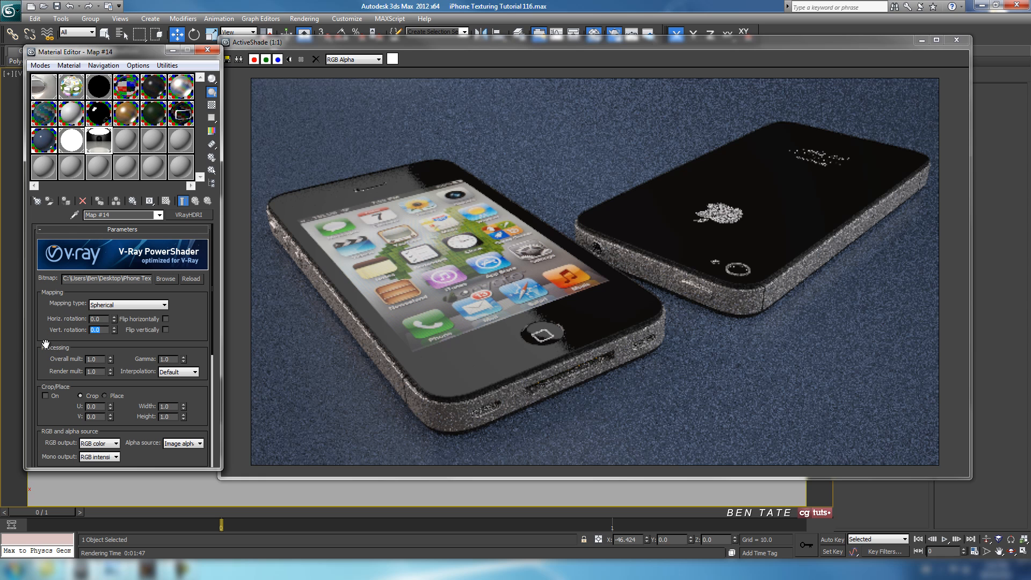
{"action": "type", "text": "90"}
{"action": "key", "text": "Return"}
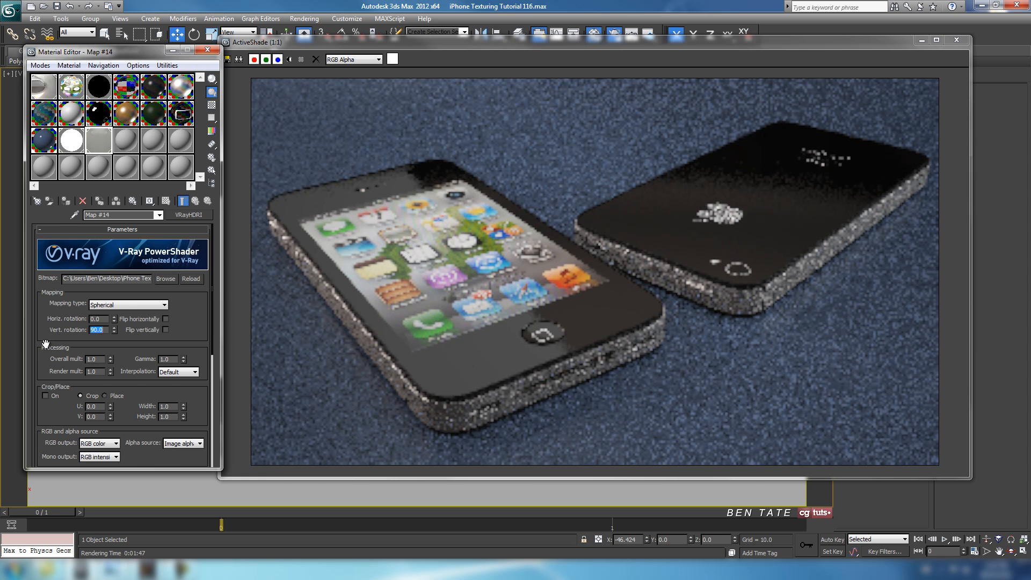
{"action": "type", "text": "-"}
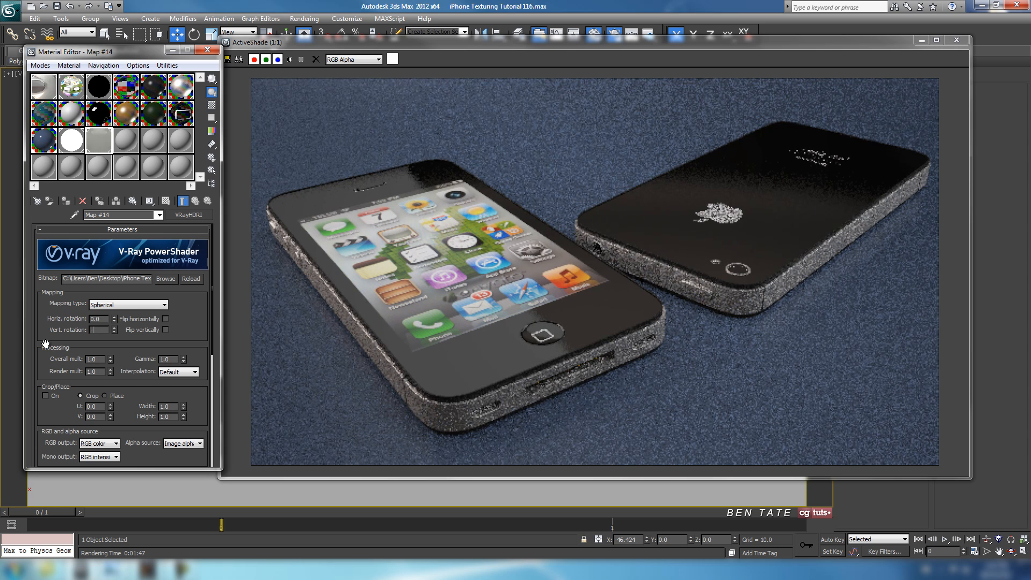
{"action": "type", "text": "90"}
{"action": "key", "text": "Return"}
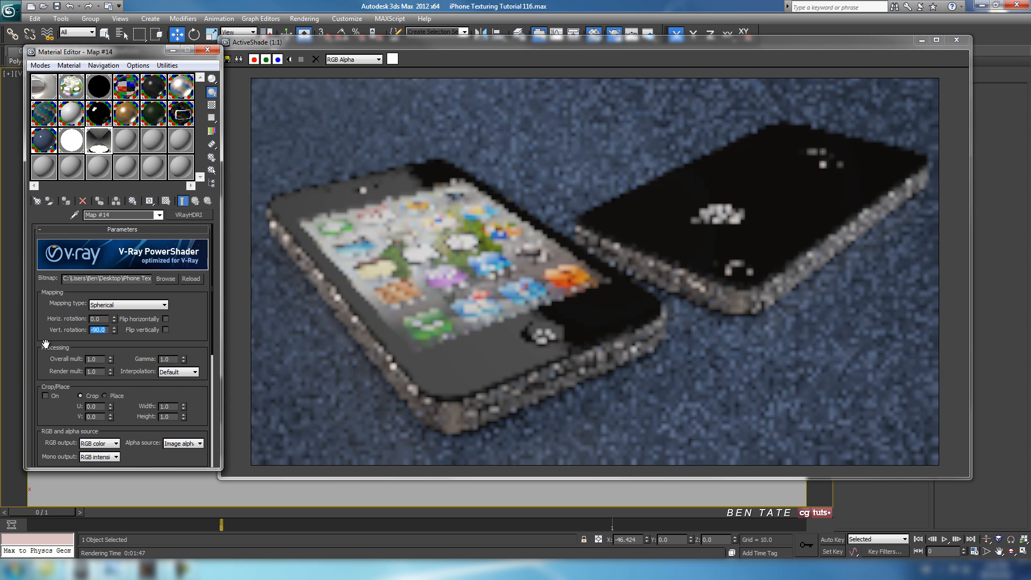
{"action": "right_click", "coordinate": [114, 331]}
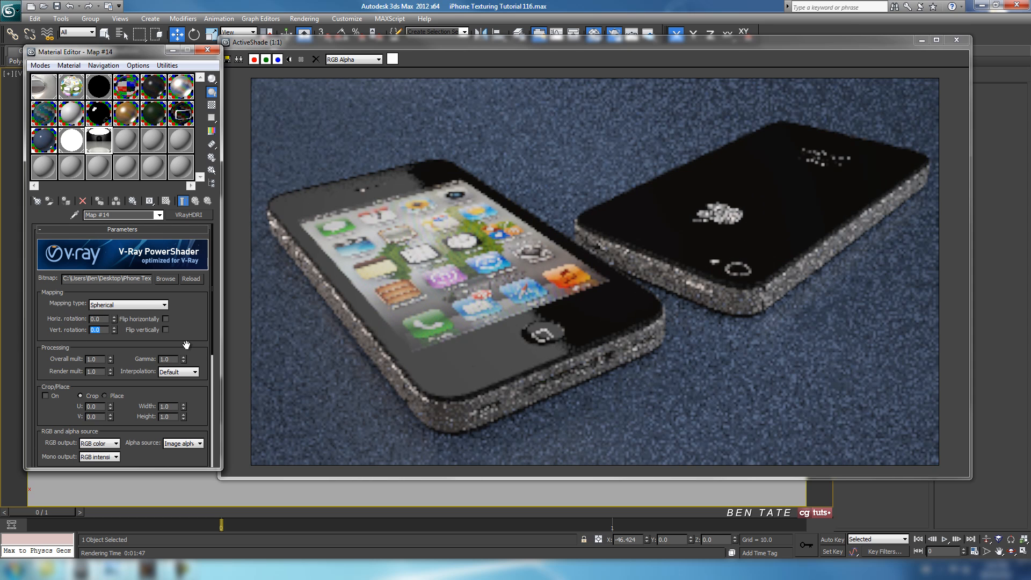
Flip the new HDRI map vertically and set its overall multiplier to 3.
{"action": "left_click", "coordinate": [165, 330]}
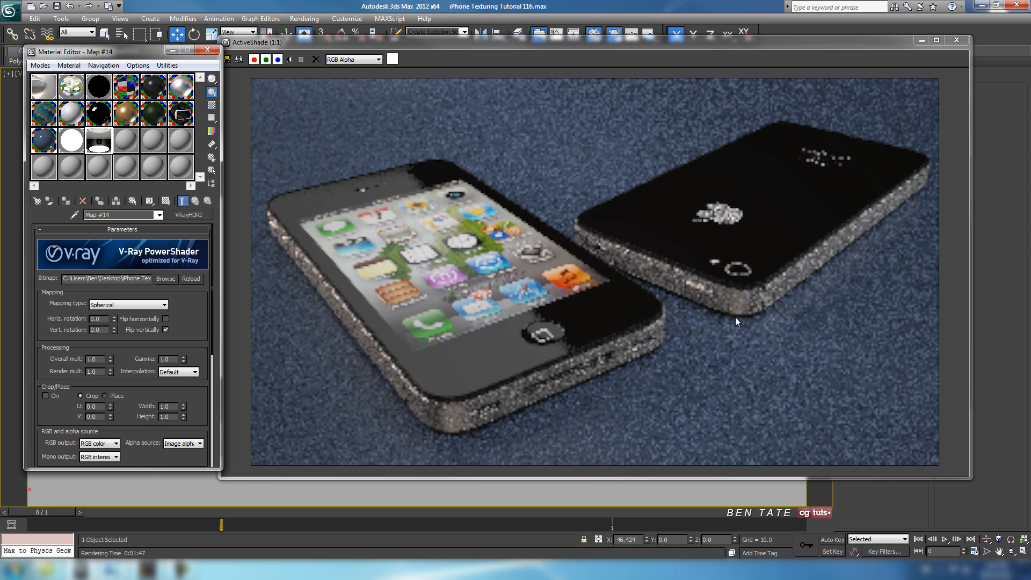
{"action": "scroll", "coordinate": [199, 284], "scroll_direction": "down", "scroll_amount": 3}
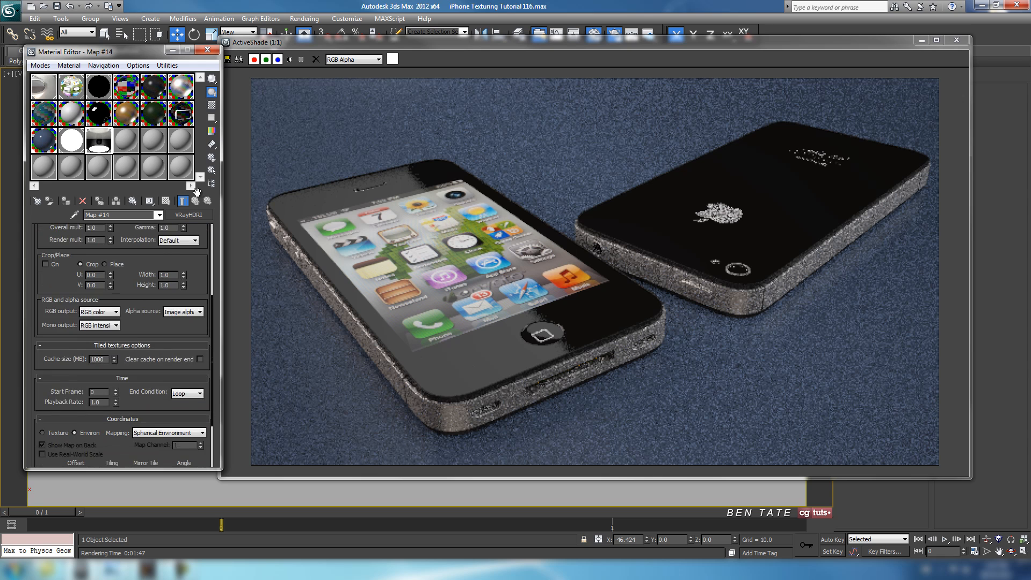
{"action": "left_click_drag", "start_coordinate": [199, 283], "coordinate": [199, 328]}
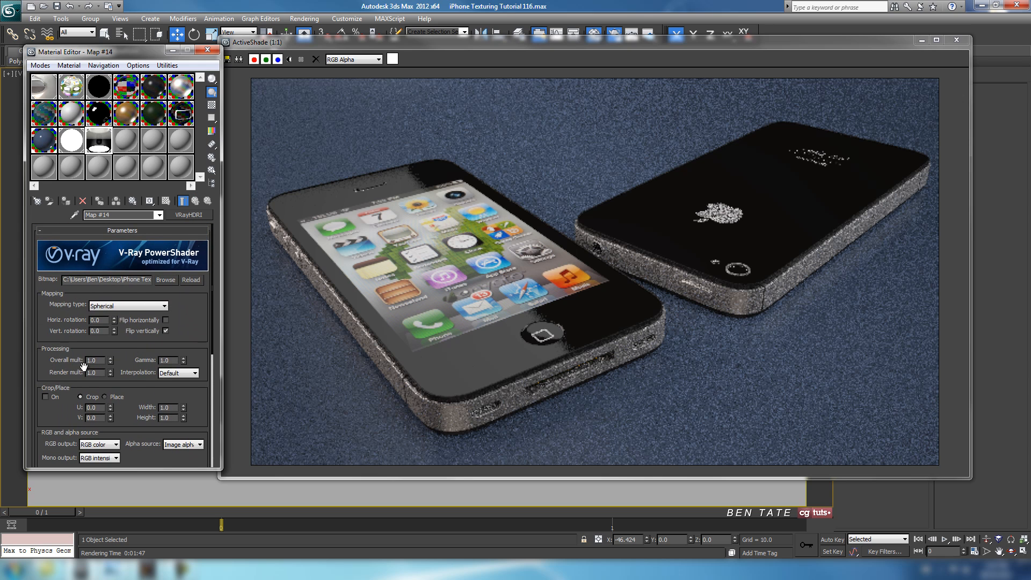
{"action": "left_click_drag", "start_coordinate": [97, 361], "coordinate": [64, 362]}
{"action": "type", "text": "3"}
{"action": "key", "text": "Return"}
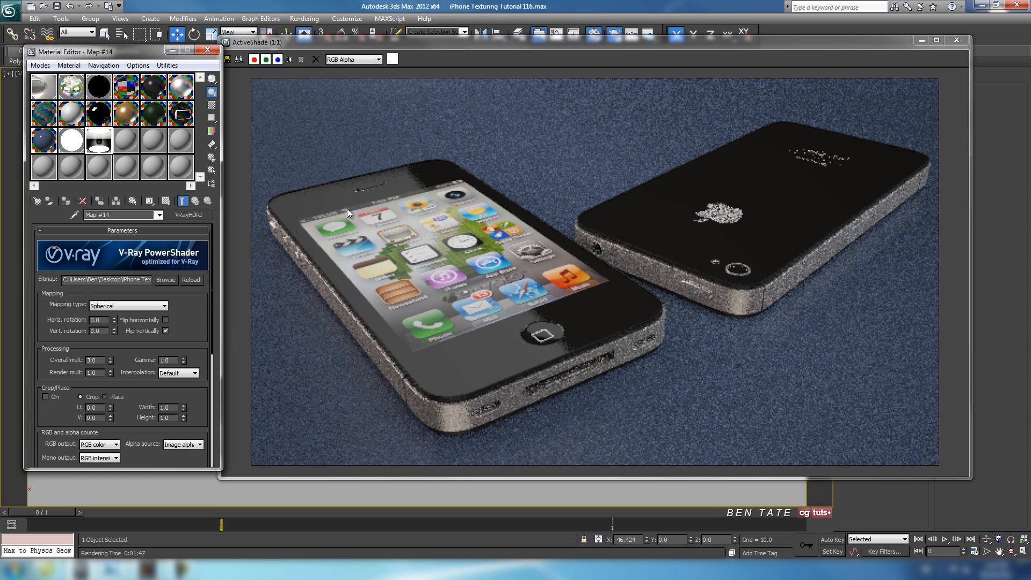
Close ActiveShade and, in Production mode, set the reflection/refraction environment override's multiplier to 5.
{"action": "left_click", "coordinate": [931, 42]}
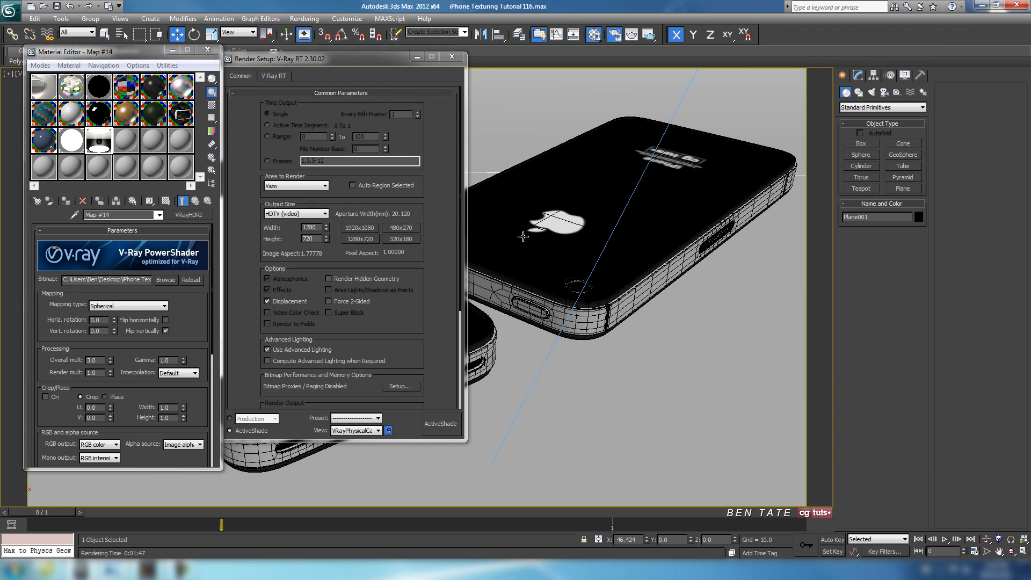
{"action": "left_click", "coordinate": [231, 419]}
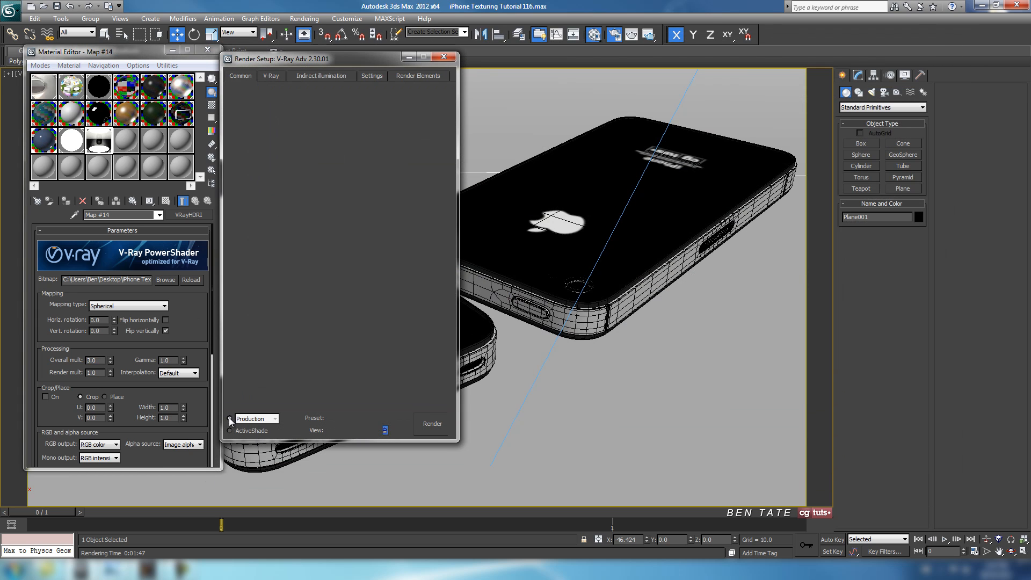
{"action": "left_click", "coordinate": [280, 77]}
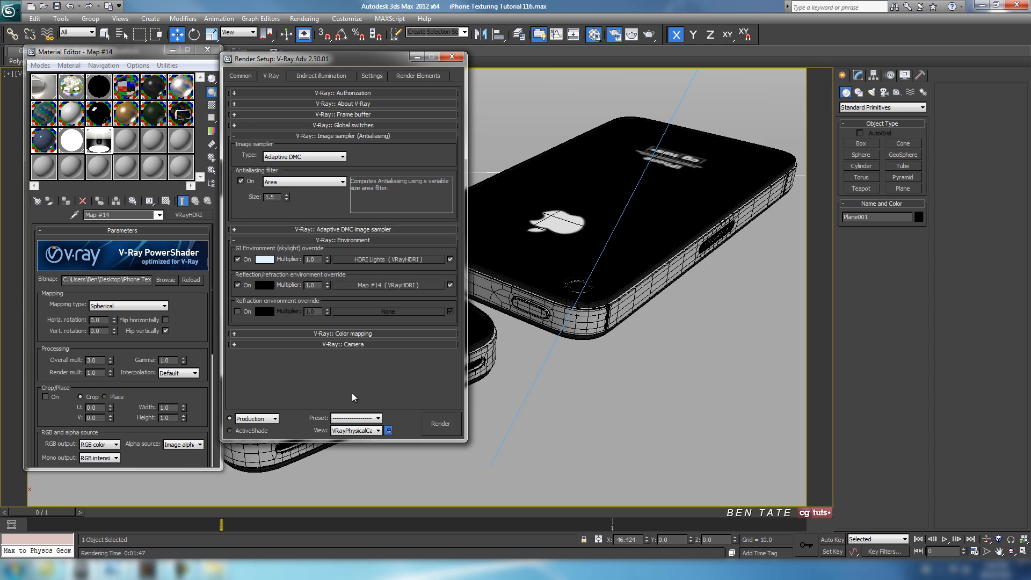
{"action": "double_click", "coordinate": [312, 287]}
{"action": "type", "text": "5"}
{"action": "key", "text": "Return"}
Render the camera view in Production mode, move the frame buffer beside the Material Editor and close the V-Ray messages window.
{"action": "left_click", "coordinate": [445, 428]}
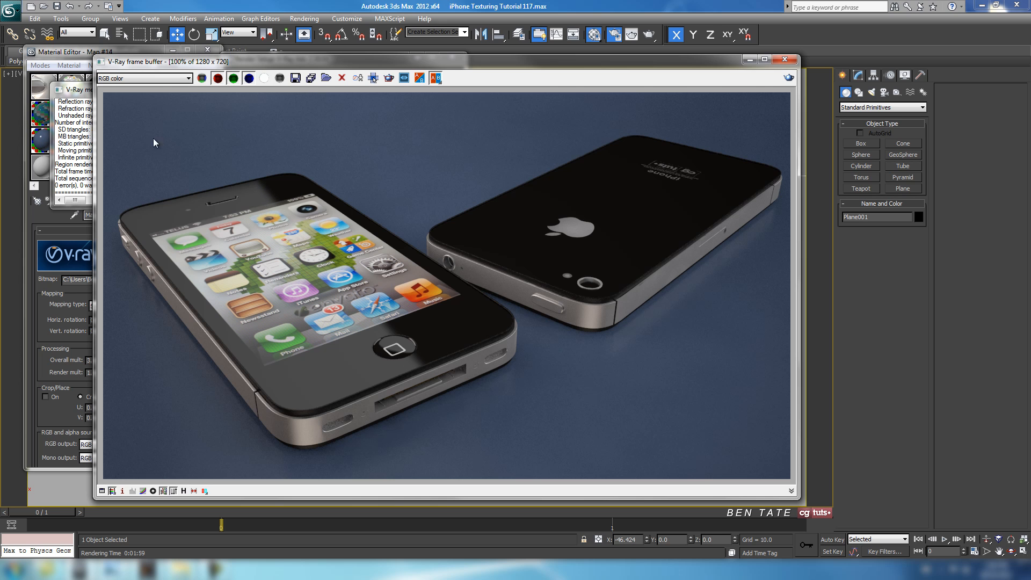
{"action": "left_click_drag", "start_coordinate": [304, 70], "coordinate": [441, 65]}
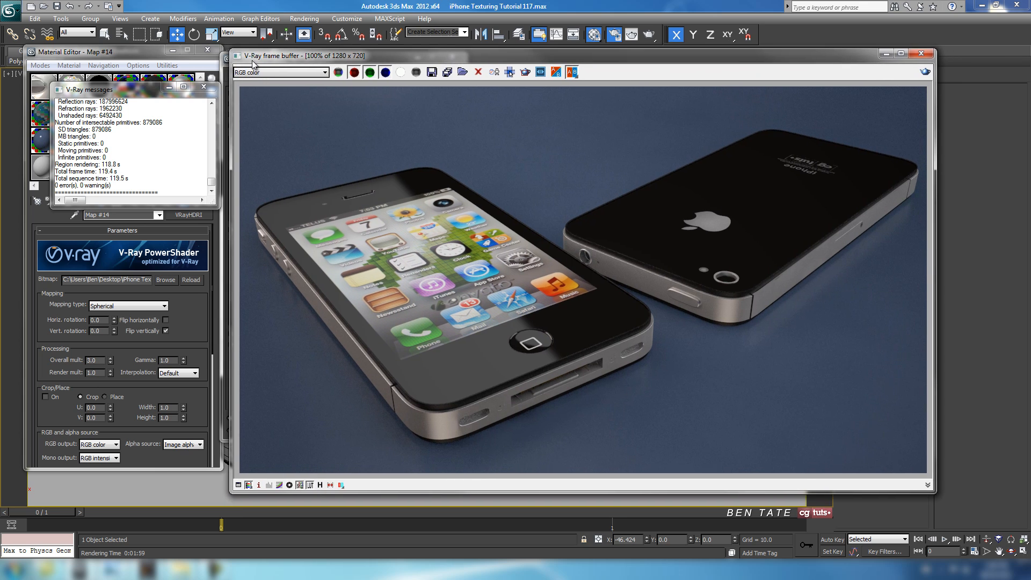
{"action": "left_click", "coordinate": [208, 89]}
Set the Glass material's reflection glossiness to 0.98 and close the V-Ray frame buffer.
{"action": "left_click", "coordinate": [128, 87]}
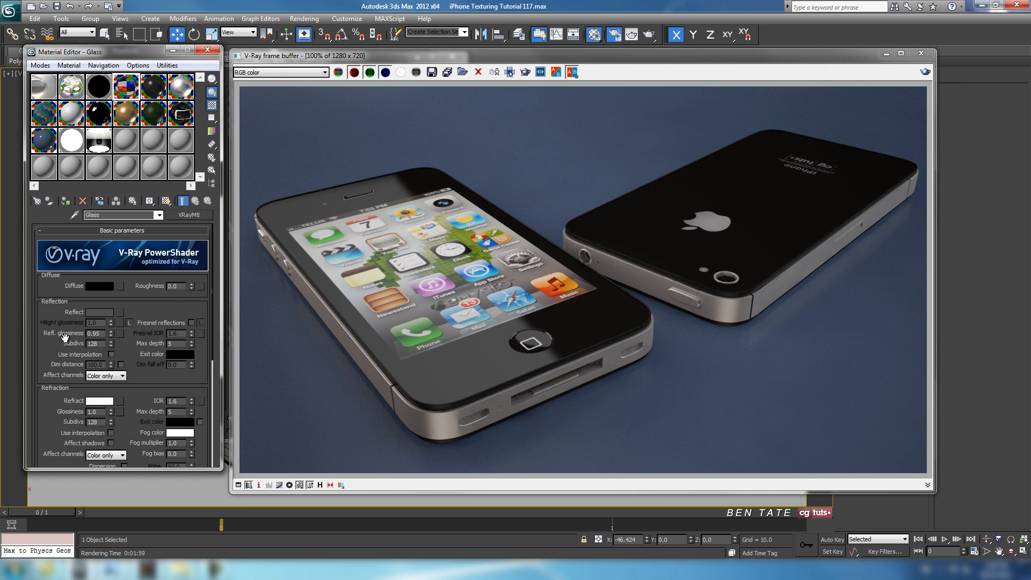
{"action": "left_click_drag", "start_coordinate": [95, 334], "coordinate": [101, 334]}
{"action": "left_click", "coordinate": [921, 53]}
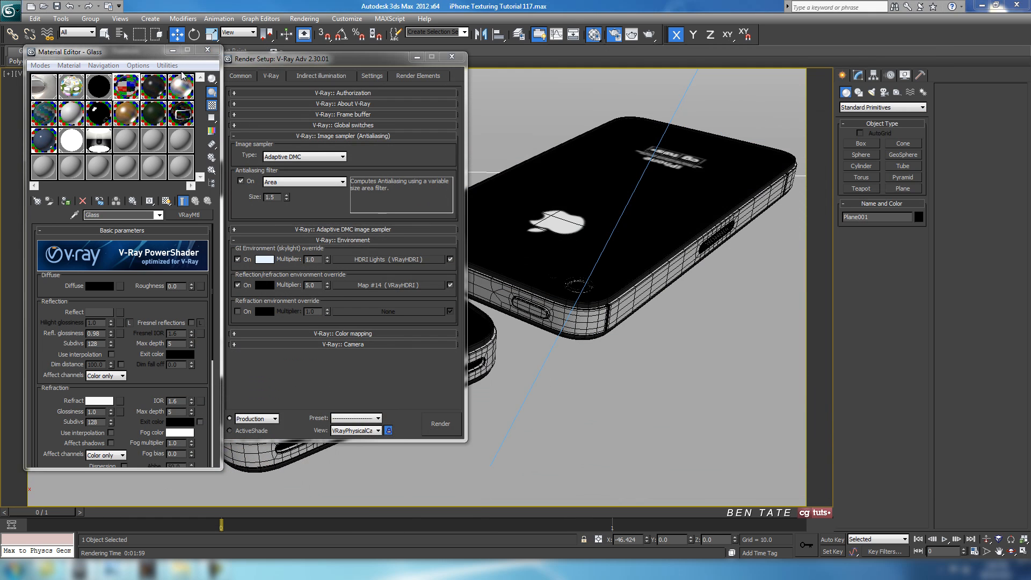
Close the render settings, open the screen-up iPhone's group (iPhone 003) and select its Front Glass002 and Back Glass002 objects.
{"action": "left_click", "coordinate": [446, 58]}
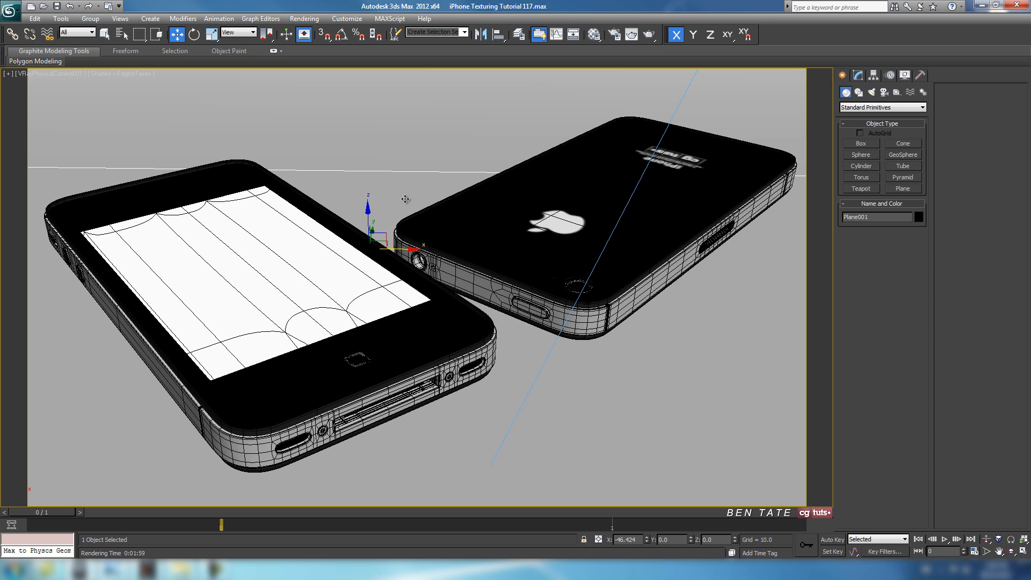
{"action": "left_click", "coordinate": [337, 289]}
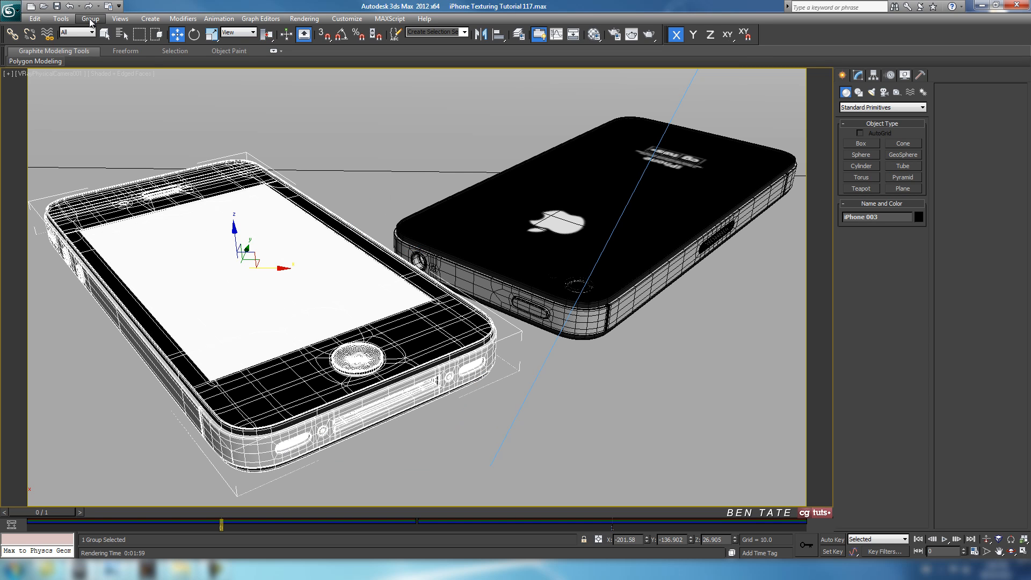
{"action": "left_click", "coordinate": [90, 18]}
{"action": "left_click", "coordinate": [106, 43]}
{"action": "left_click", "coordinate": [413, 134]}
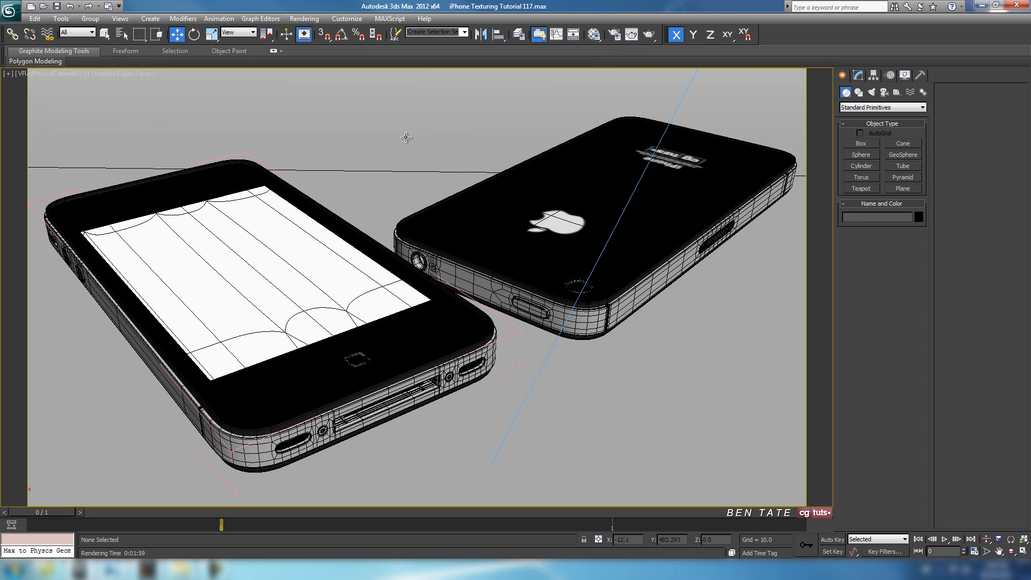
{"action": "key", "text": "h"}
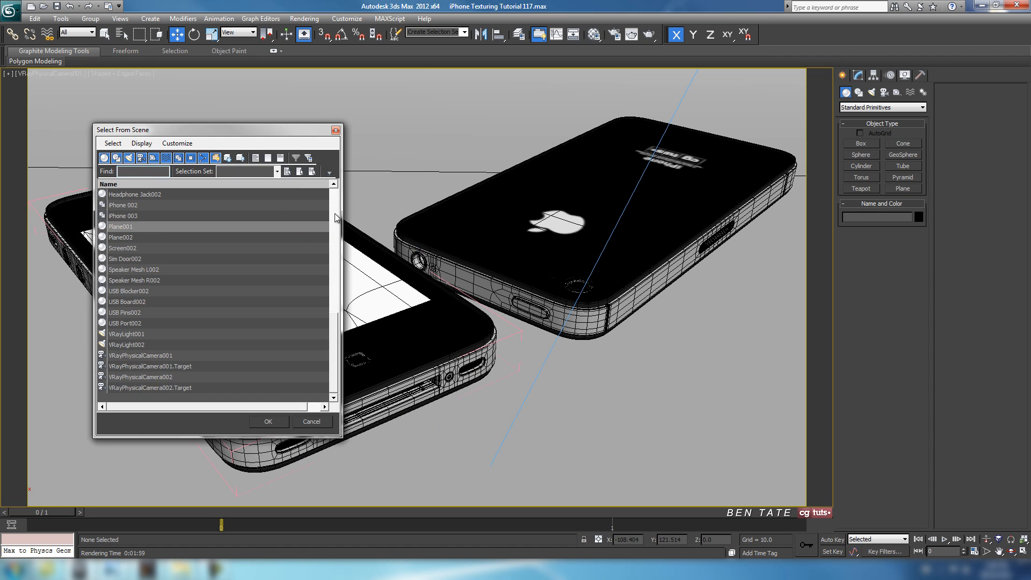
{"action": "left_click_drag", "start_coordinate": [334, 326], "coordinate": [333, 197]}
{"action": "left_click", "coordinate": [160, 198]}
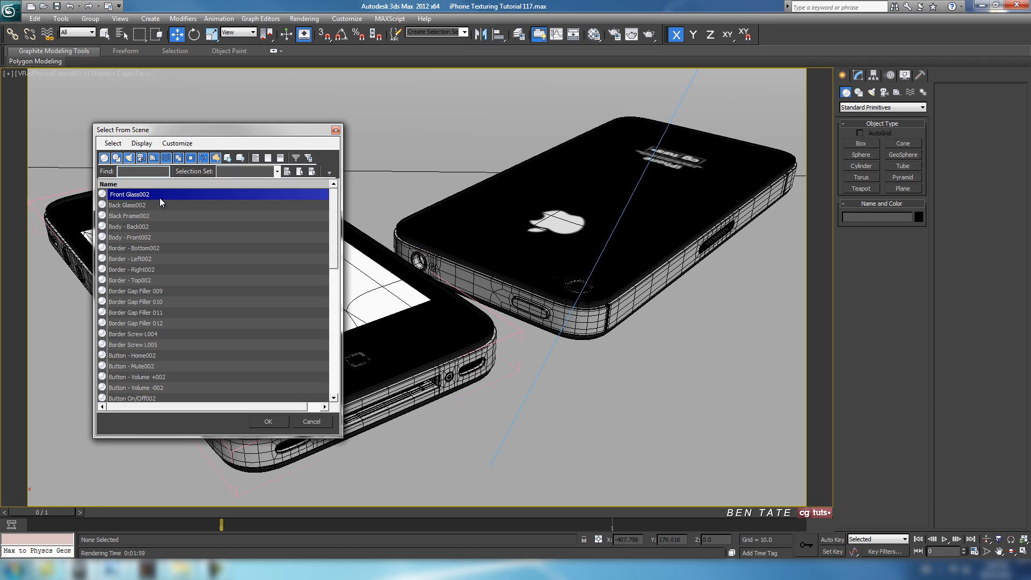
{"action": "left_click", "coordinate": [160, 201], "text": "ctrl"}
{"action": "left_click", "coordinate": [275, 420]}
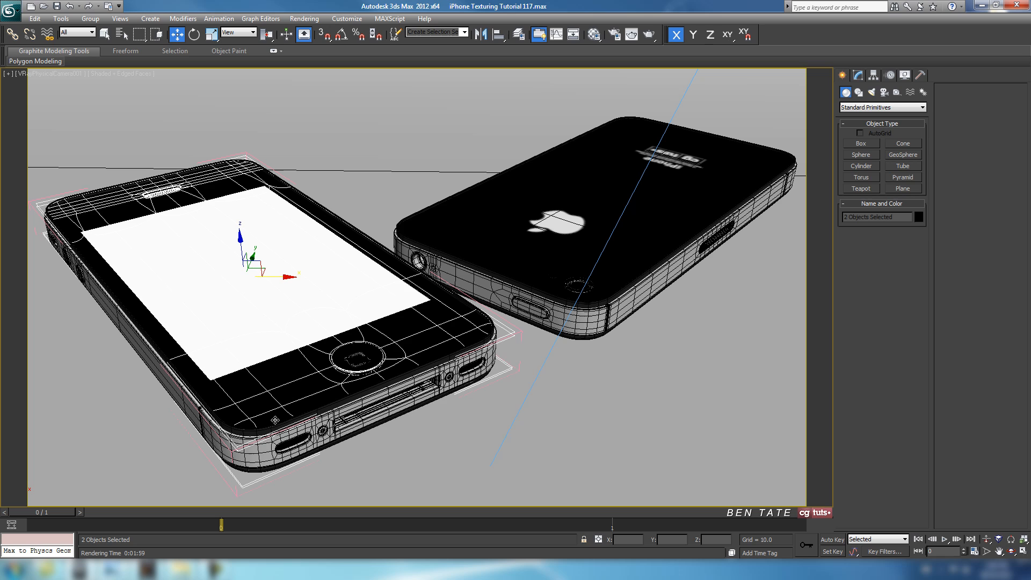
Turn off Cast Shadows in the object properties of the two selected glass objects and close the iPhone 003 group.
{"action": "right_click", "coordinate": [386, 299]}
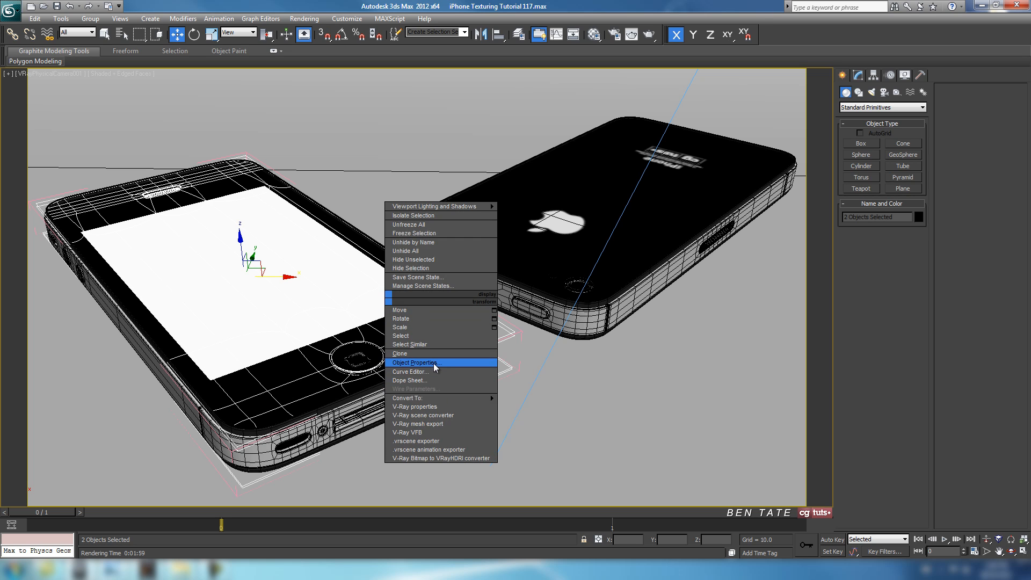
{"action": "left_click", "coordinate": [433, 363]}
{"action": "left_click", "coordinate": [427, 131]}
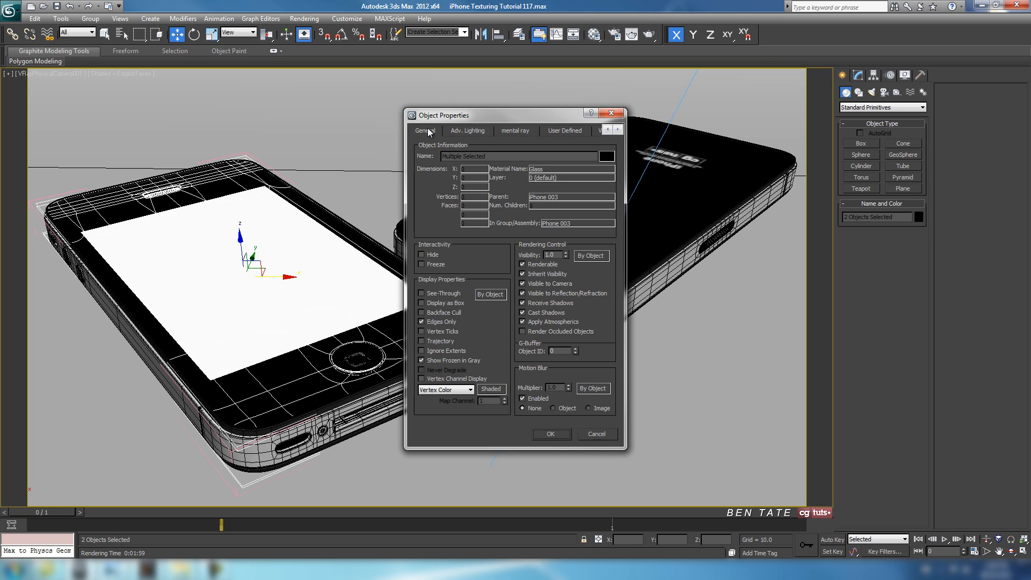
{"action": "left_click", "coordinate": [521, 312]}
{"action": "left_click", "coordinate": [553, 433]}
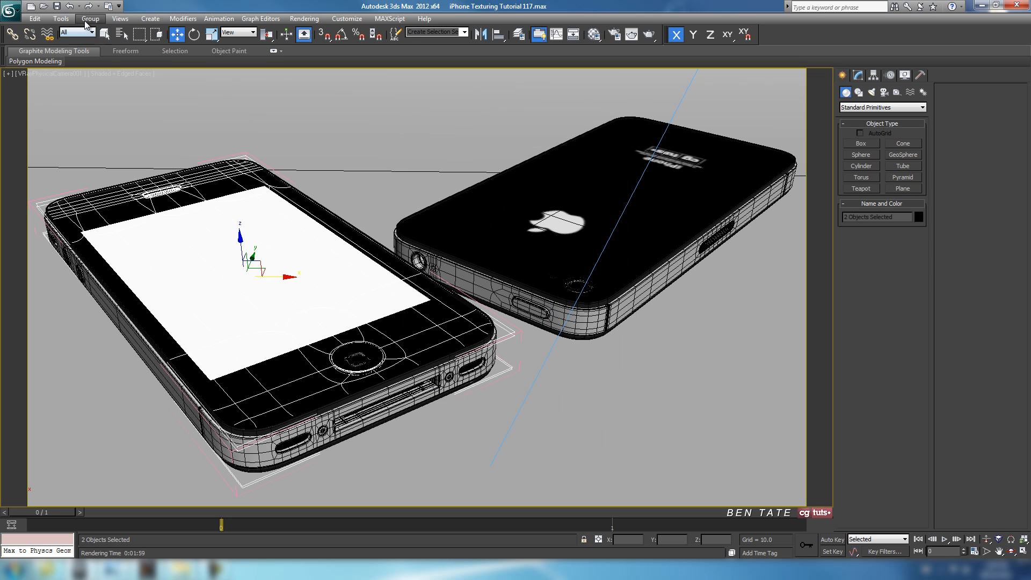
{"action": "left_click", "coordinate": [90, 18]}
{"action": "left_click", "coordinate": [105, 71]}
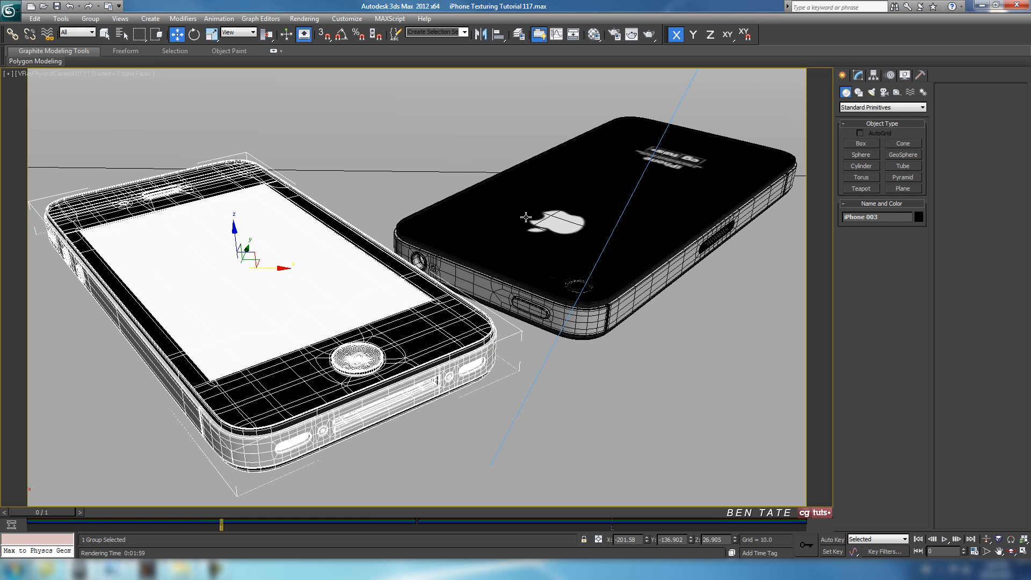
Open the face-down iPhone's group (iPhone 002) and select its Front Glass001 and Back Glass001 objects.
{"action": "left_click", "coordinate": [518, 222]}
{"action": "left_click", "coordinate": [91, 19]}
{"action": "left_click", "coordinate": [108, 59]}
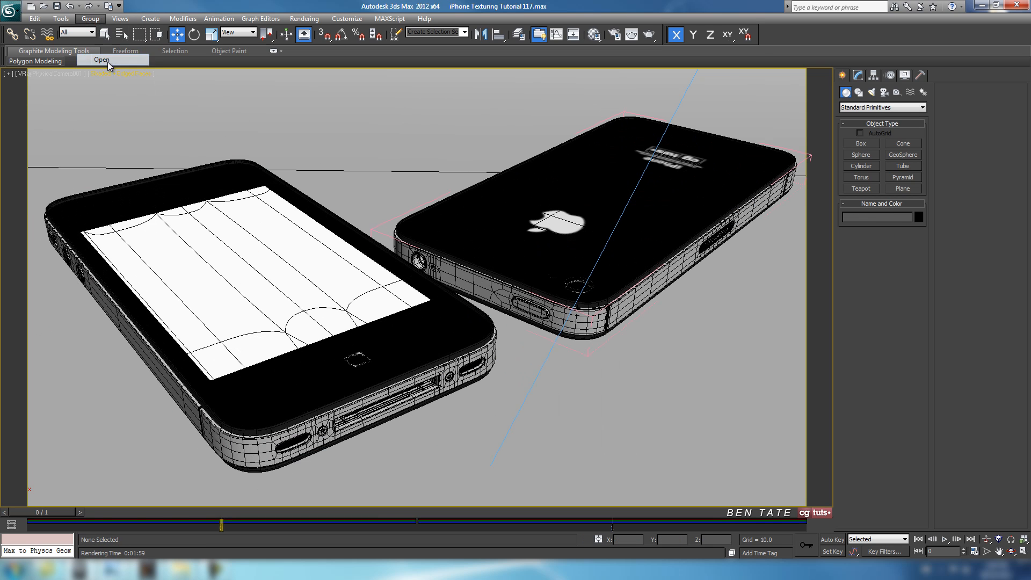
{"action": "key", "text": "h"}
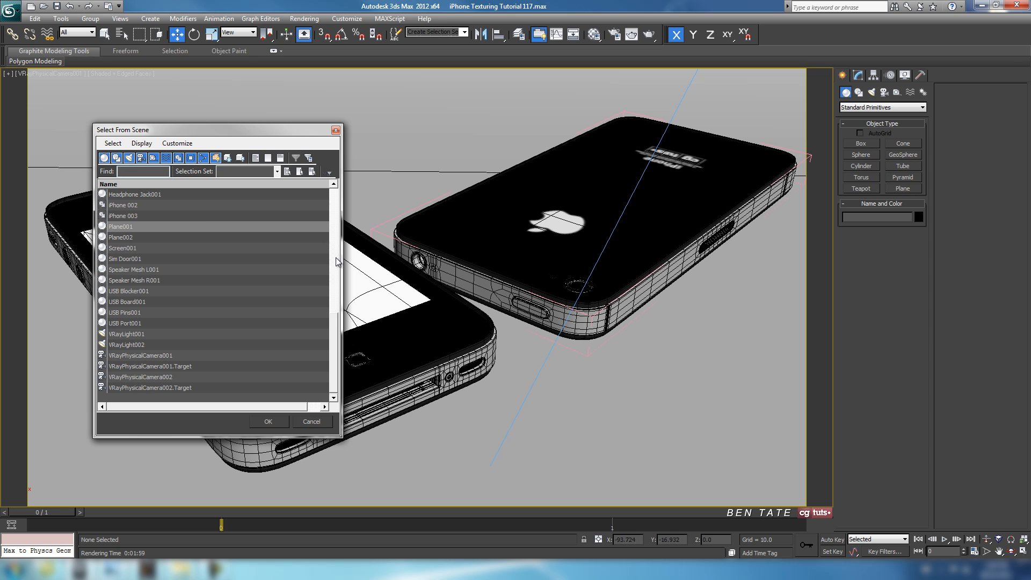
{"action": "left_click_drag", "start_coordinate": [185, 195], "coordinate": [185, 206]}
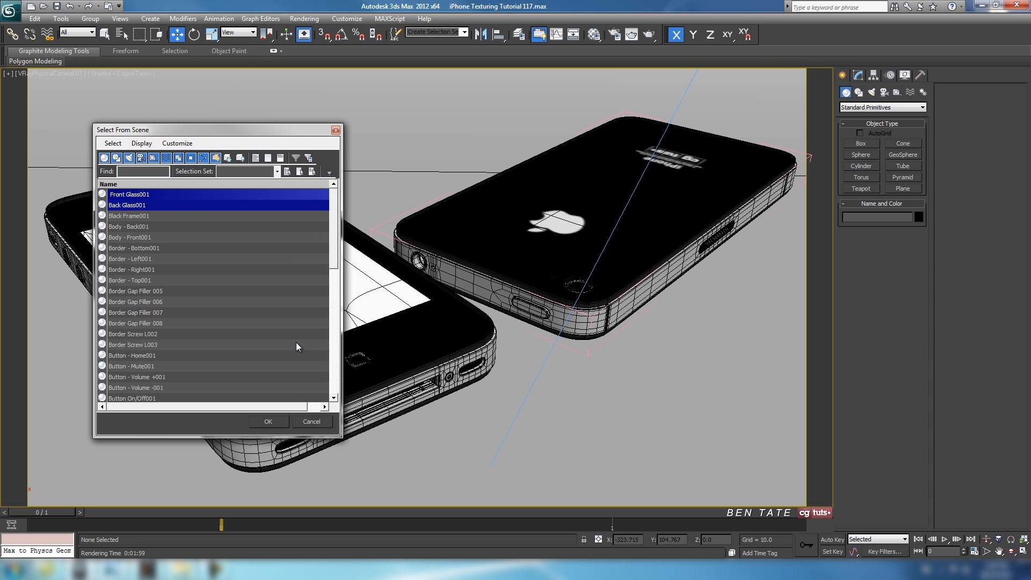
{"action": "left_click", "coordinate": [269, 421]}
Disable Cast Shadows for the face-down iPhone's two glass objects and close the iPhone 002 group.
{"action": "right_click", "coordinate": [513, 249]}
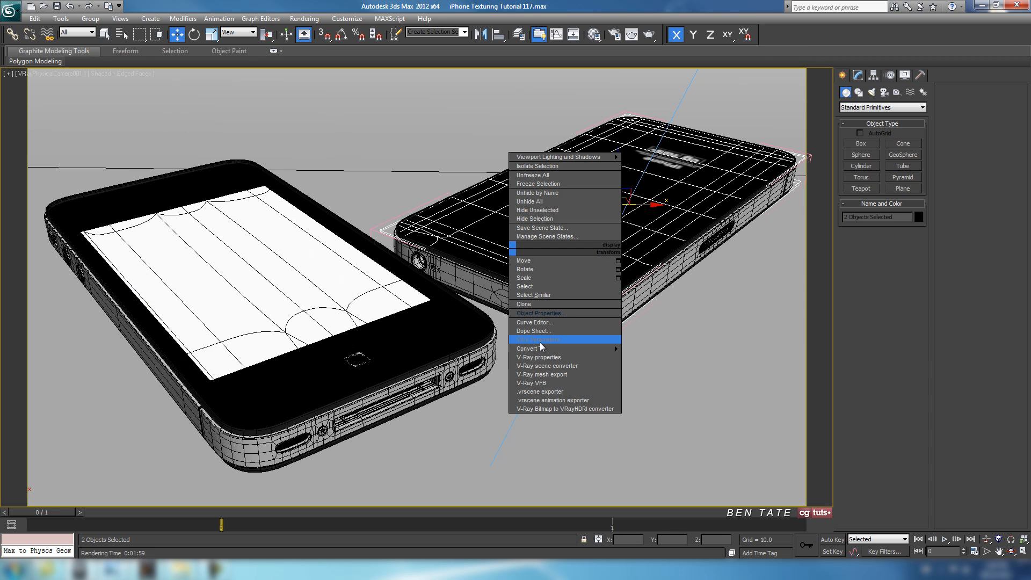
{"action": "left_click", "coordinate": [542, 313]}
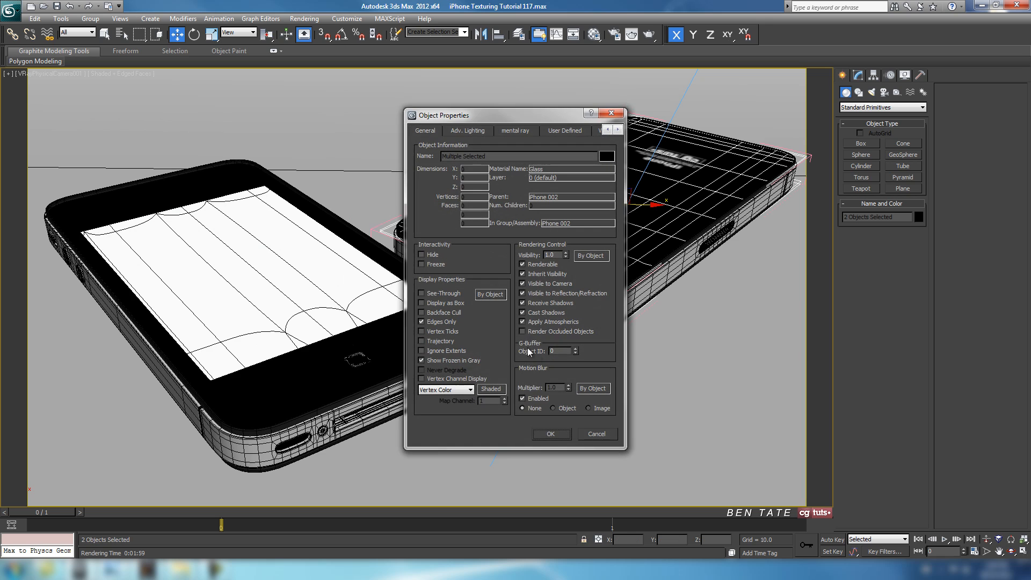
{"action": "left_click", "coordinate": [523, 312]}
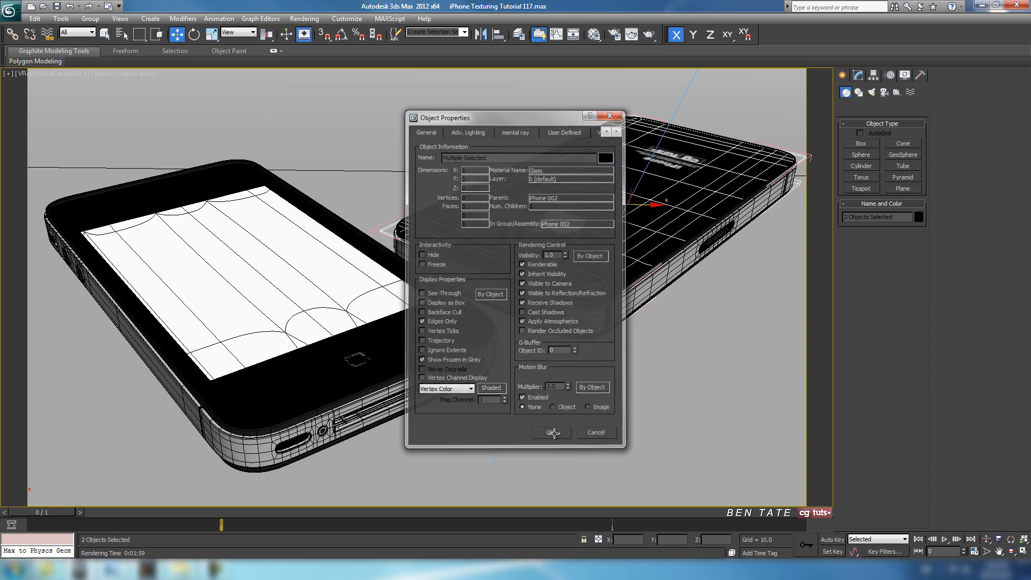
{"action": "left_click", "coordinate": [551, 434]}
{"action": "left_click", "coordinate": [97, 20]}
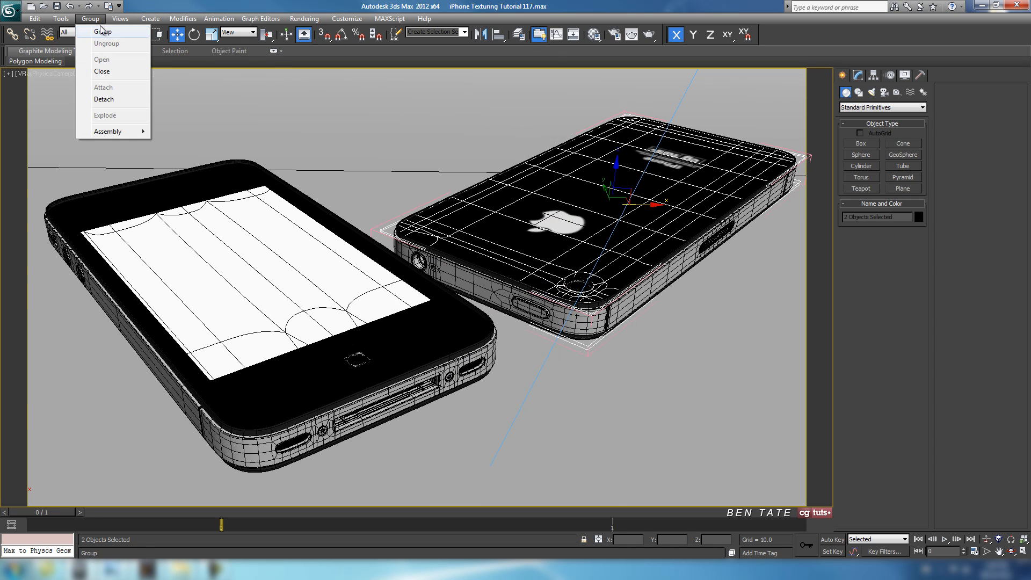
{"action": "left_click", "coordinate": [128, 72]}
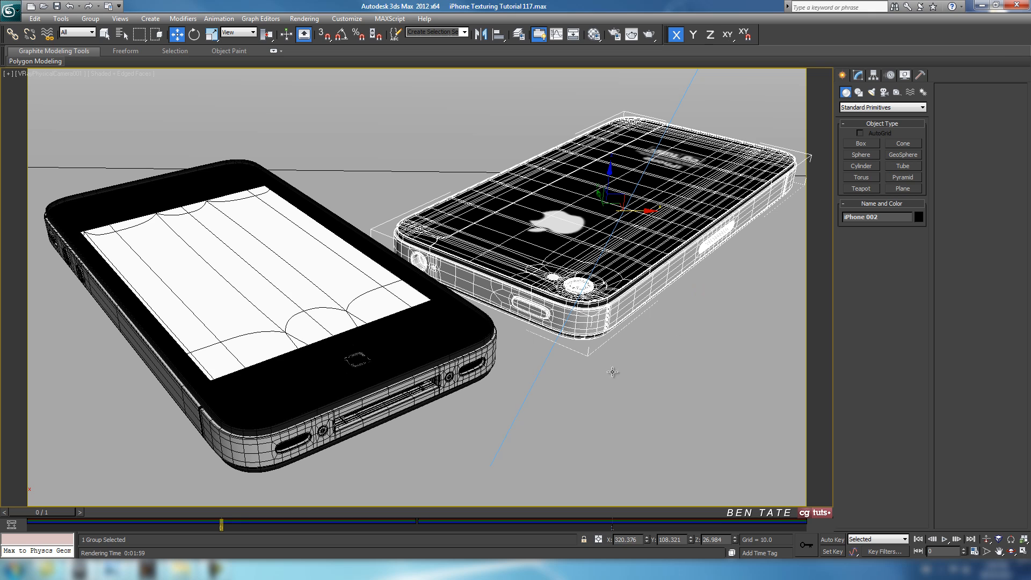
Open the Material Editor and set the Screen light material's color multiplier to 1.85.
{"action": "key", "text": "m"}
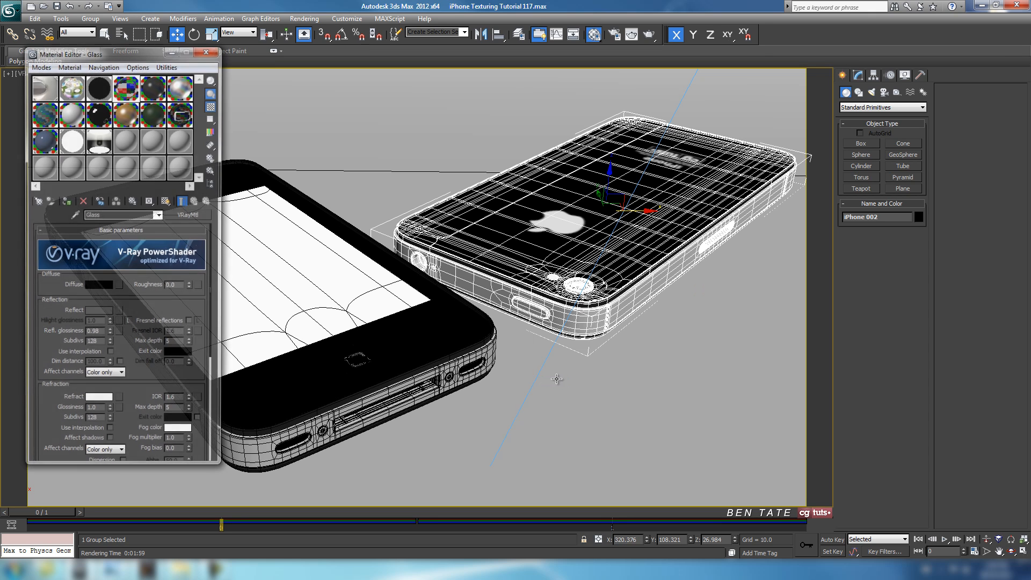
{"action": "mouse_move", "coordinate": [64, 57]}
{"action": "left_mouse_down"}
{"action": "mouse_move", "coordinate": [90, 61]}
{"action": "mouse_move", "coordinate": [73, 65]}
{"action": "left_mouse_up"}
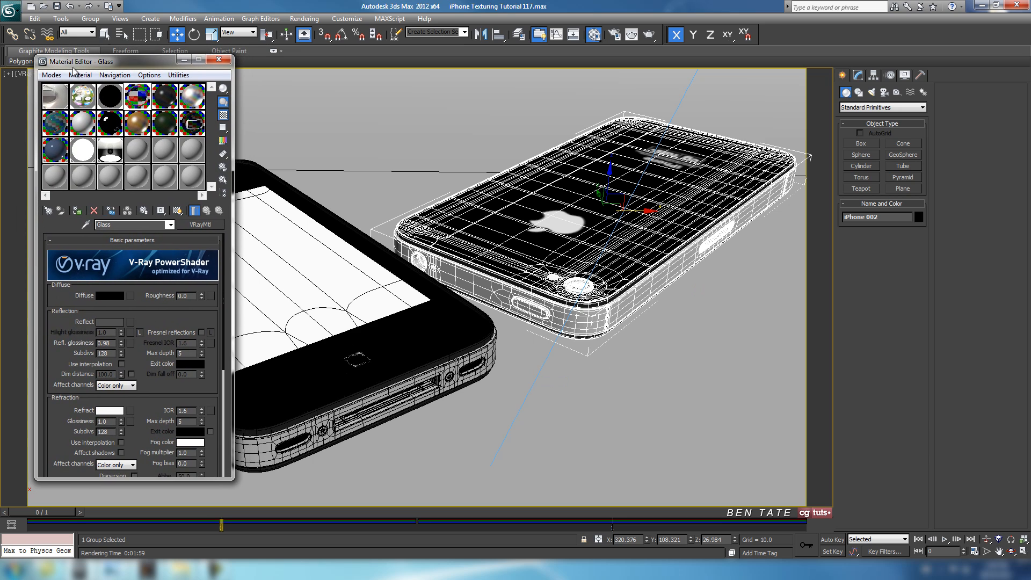
{"action": "left_click", "coordinate": [58, 100]}
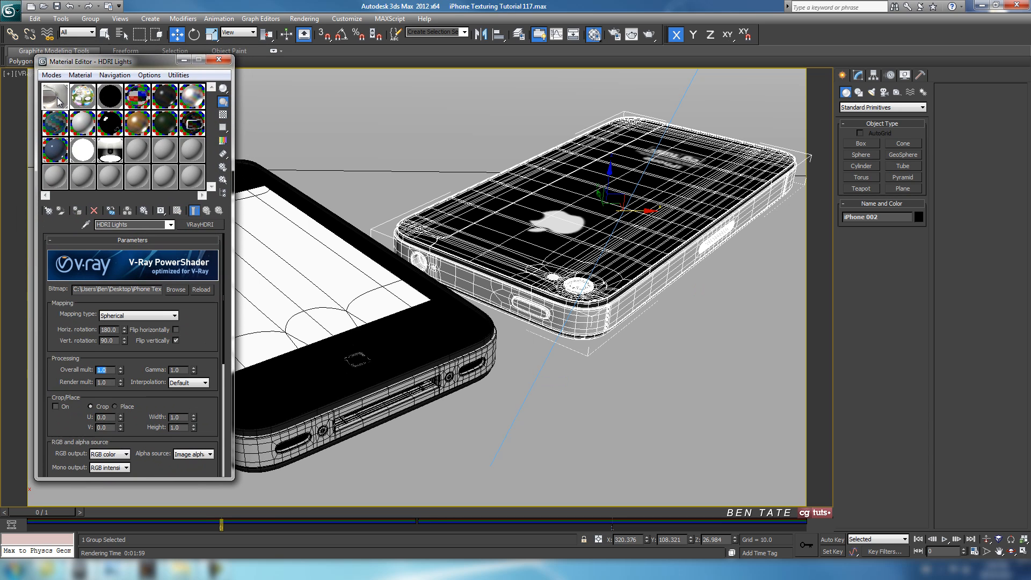
{"action": "left_click", "coordinate": [84, 105]}
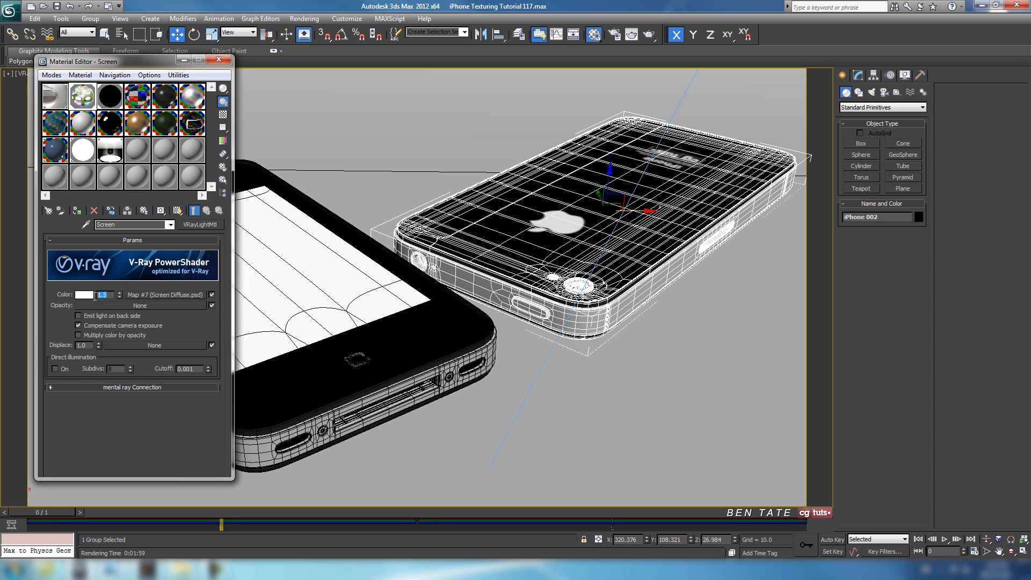
{"action": "type", "text": "2"}
{"action": "key", "text": "BackSpace"}
{"action": "type", "text": "1.85"}
{"action": "key", "text": "Return"}
{"action": "left_click", "coordinate": [55, 319]}
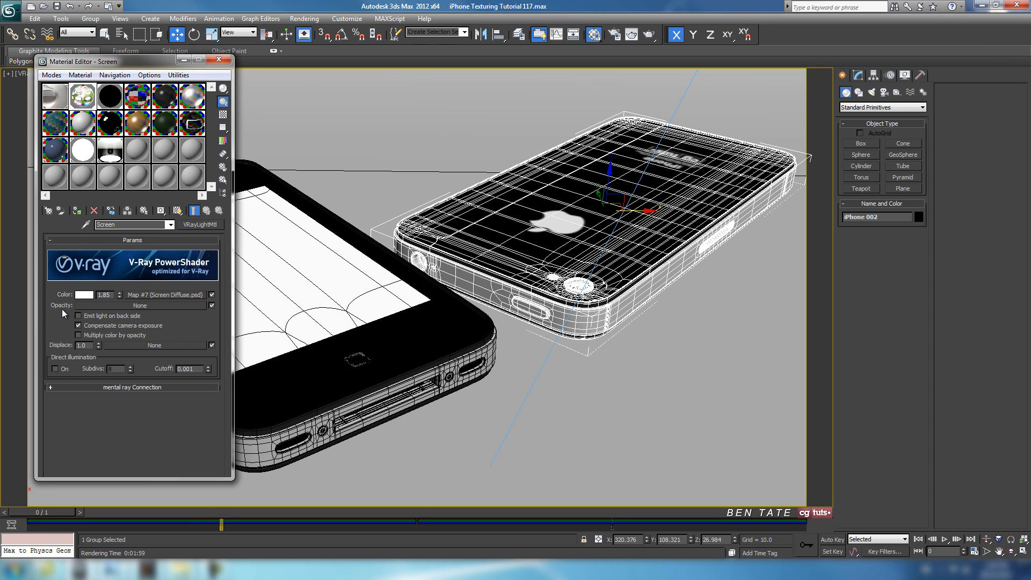
Review the reflection and refraction settings of the Flat Black, Glass and Frame / Fillers materials.
{"action": "left_click", "coordinate": [111, 103]}
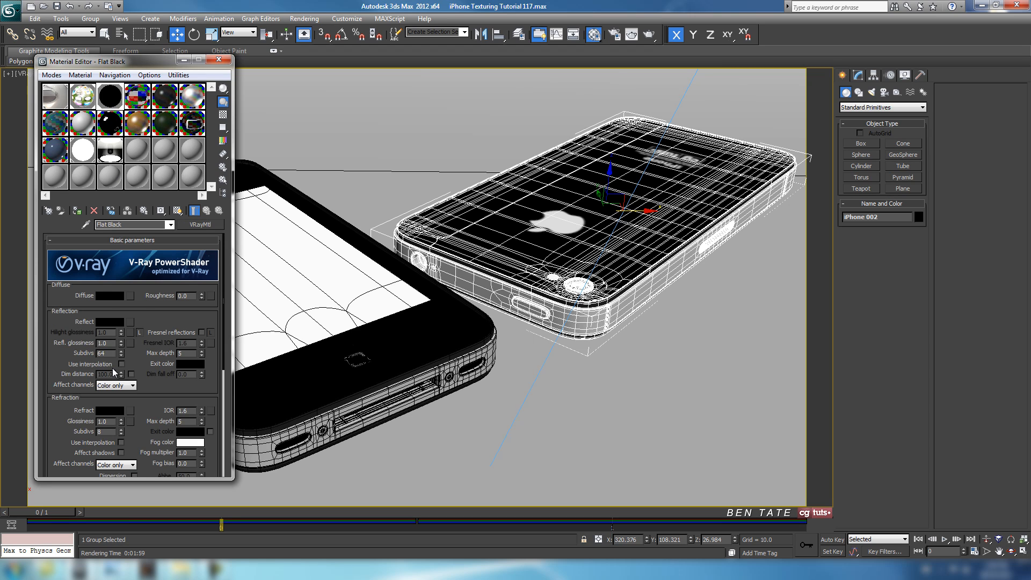
{"action": "left_click", "coordinate": [138, 96]}
{"action": "scroll", "coordinate": [134, 329], "scroll_direction": "down", "scroll_amount": 2}
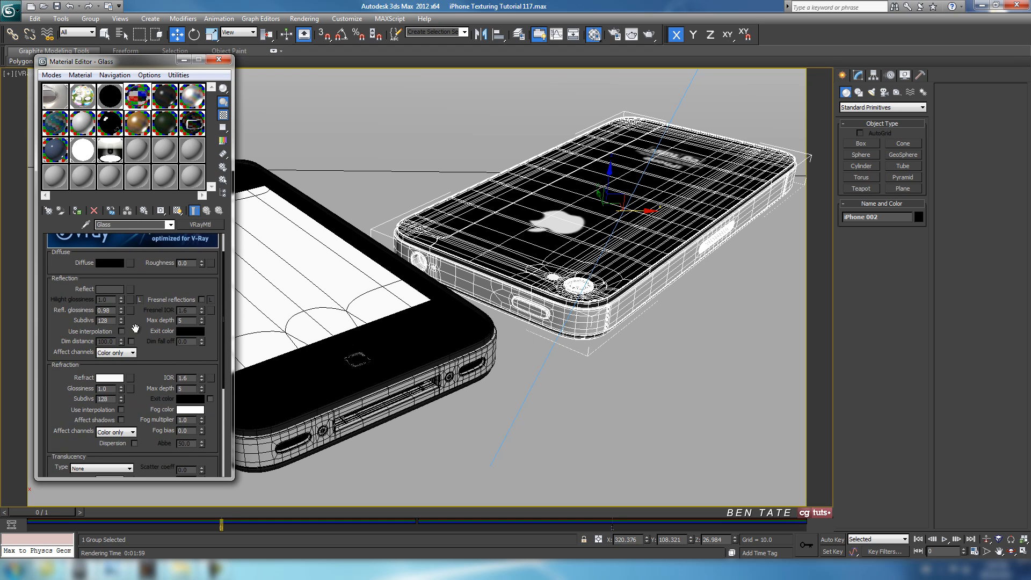
{"action": "scroll", "coordinate": [134, 329], "scroll_direction": "up", "scroll_amount": 2}
{"action": "left_click", "coordinate": [164, 102]}
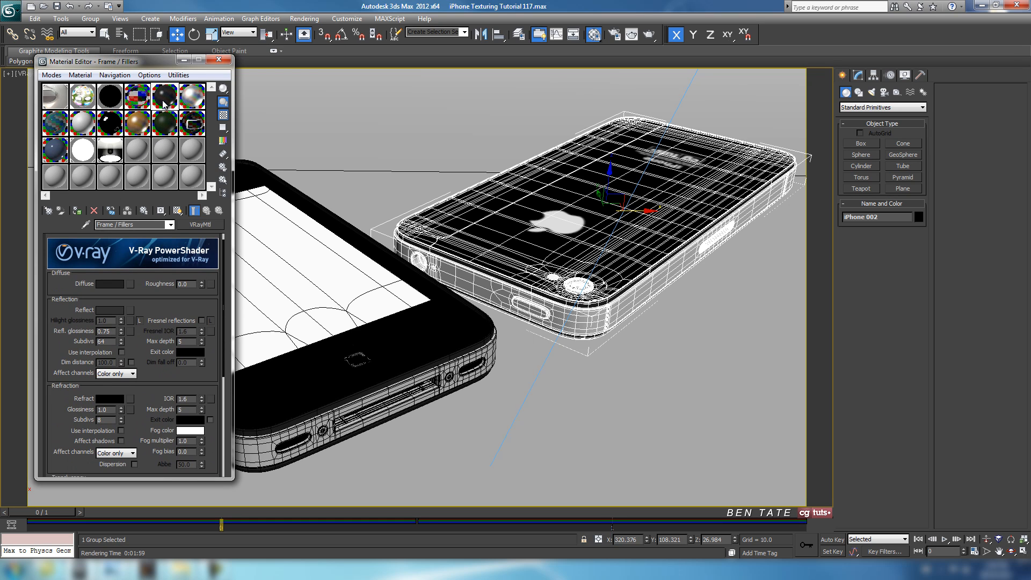
{"action": "scroll", "coordinate": [153, 285], "scroll_direction": "down", "scroll_amount": 1}
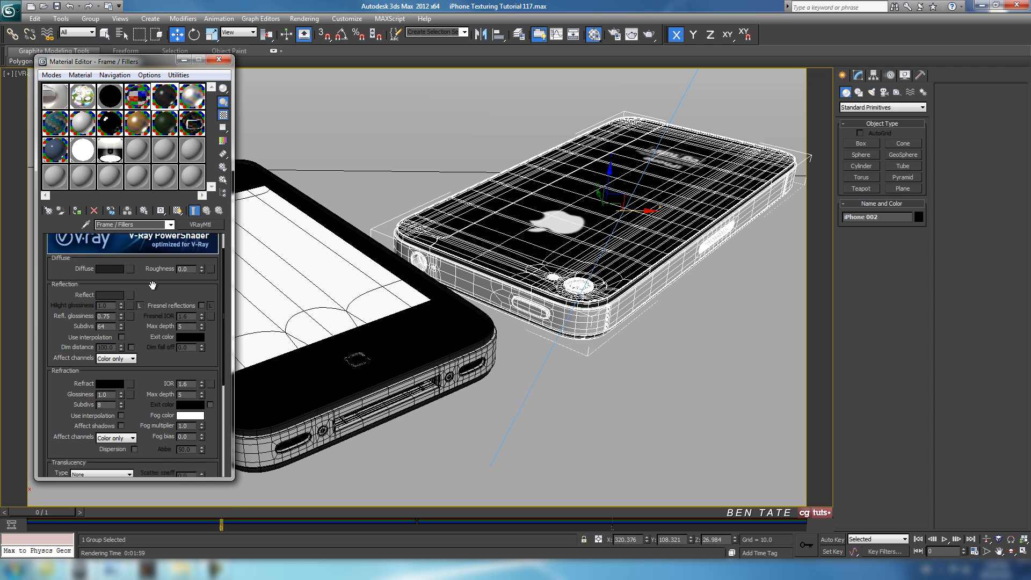
{"action": "scroll", "coordinate": [152, 285], "scroll_direction": "down", "scroll_amount": 1}
{"action": "scroll", "coordinate": [153, 301], "scroll_direction": "up", "scroll_amount": 3}
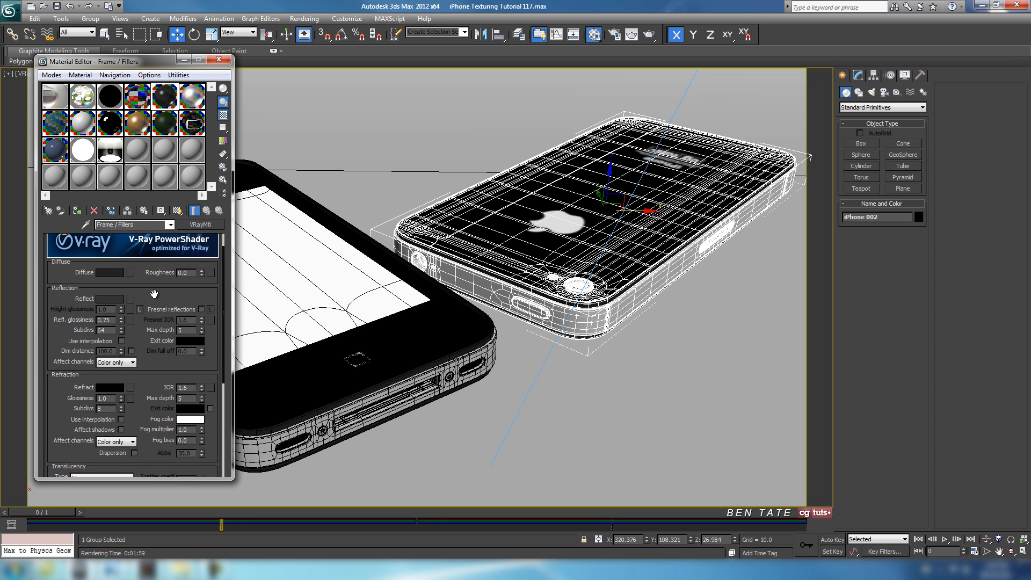
Set the Border material's reflection subdivisions to 128.
{"action": "left_click", "coordinate": [198, 115]}
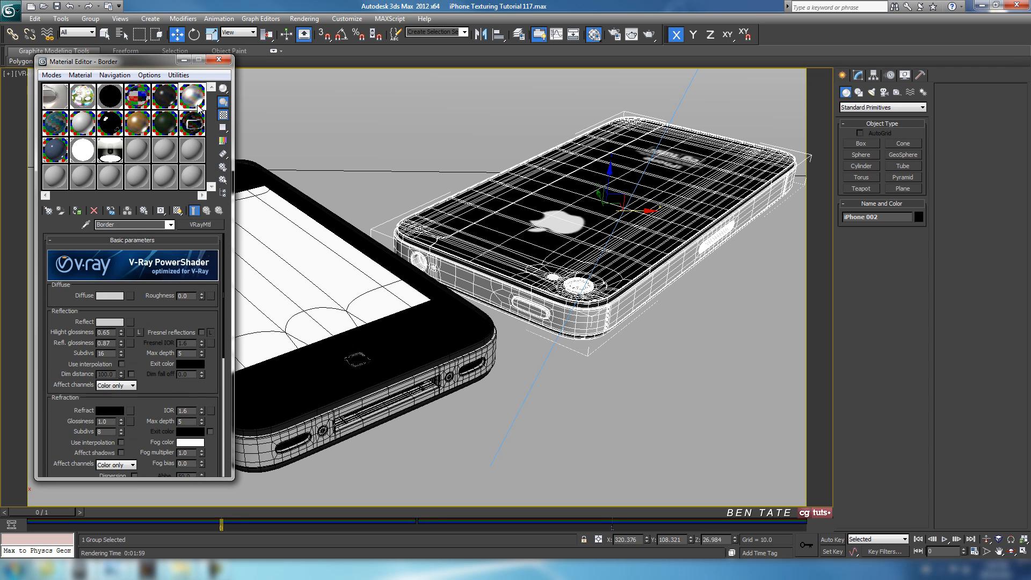
{"action": "double_click", "coordinate": [110, 354]}
{"action": "type", "text": "128"}
Update the Flash Lens material's reflection subdivisions and set the Back material's reflection subdivisions to 128.
{"action": "left_click", "coordinate": [84, 128]}
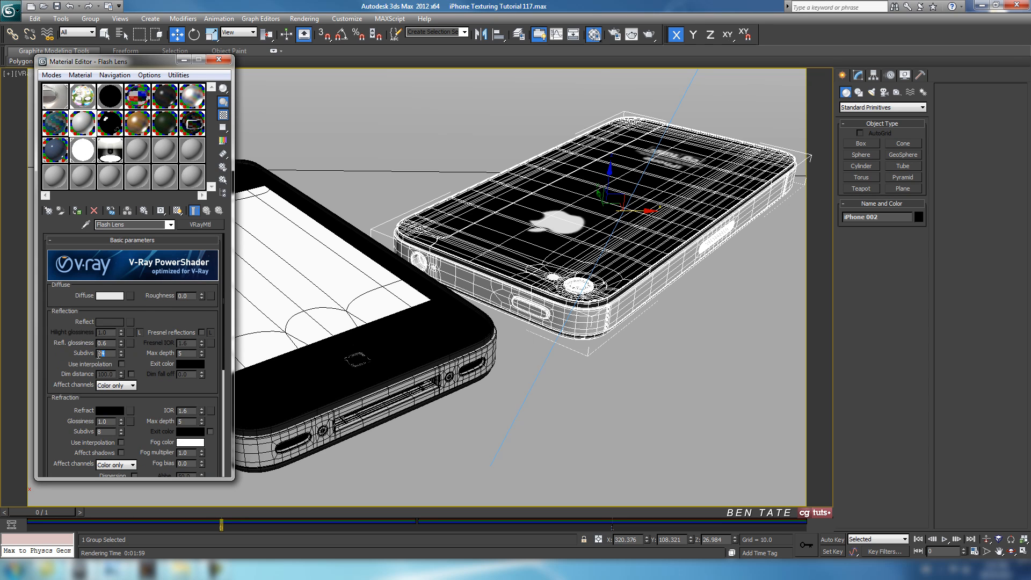
{"action": "key", "text": "Return"}
{"action": "key", "text": "Return"}
{"action": "left_click", "coordinate": [110, 123]}
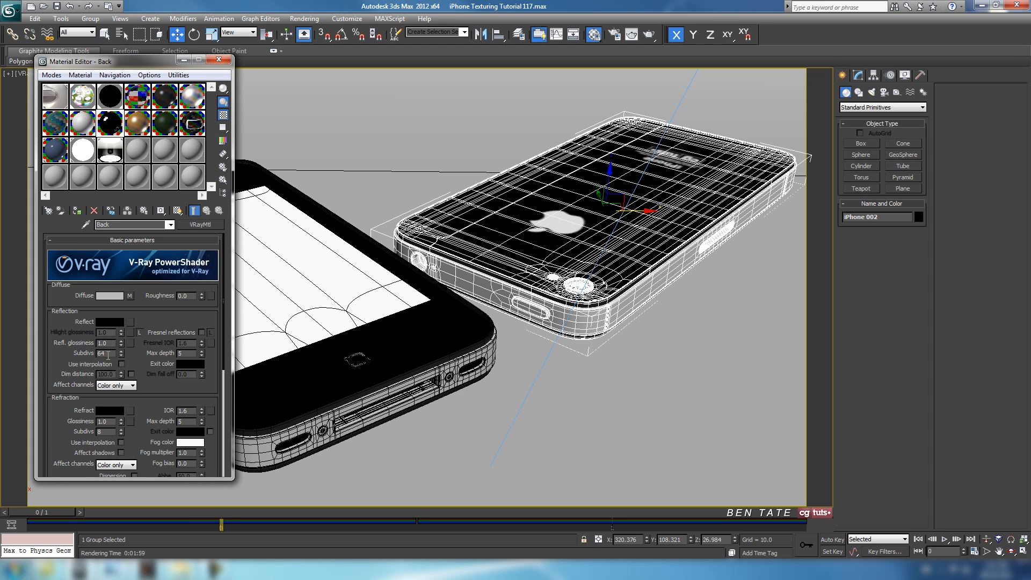
{"action": "type", "text": "128"}
Check the reflection and refraction settings of the USB Pins, USB Board and Home Button materials.
{"action": "left_click", "coordinate": [135, 124]}
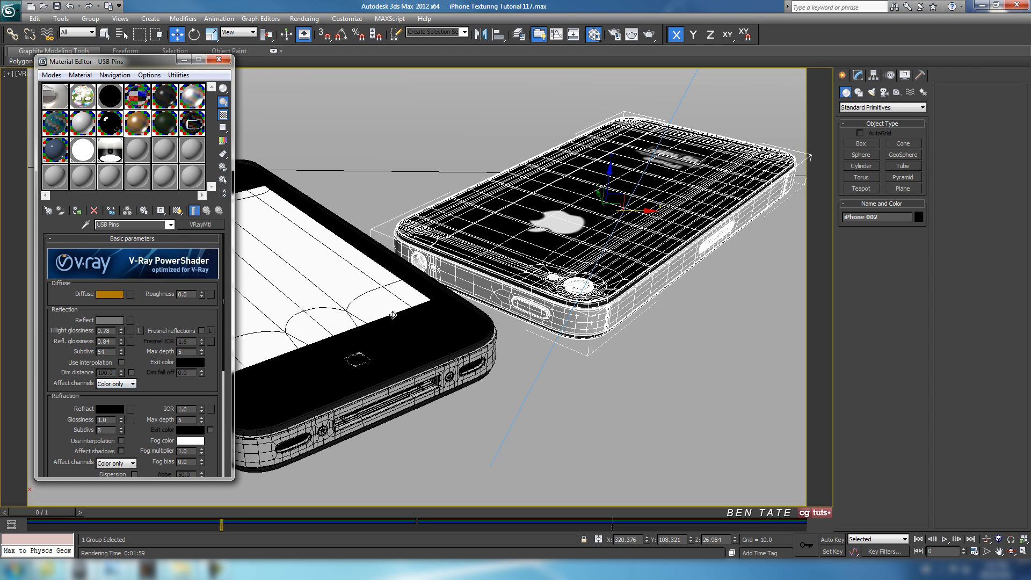
{"action": "mouse_move", "coordinate": [158, 314]}
{"action": "left_mouse_down"}
{"action": "mouse_move", "coordinate": [161, 264]}
{"action": "mouse_move", "coordinate": [161, 315]}
{"action": "left_mouse_up"}
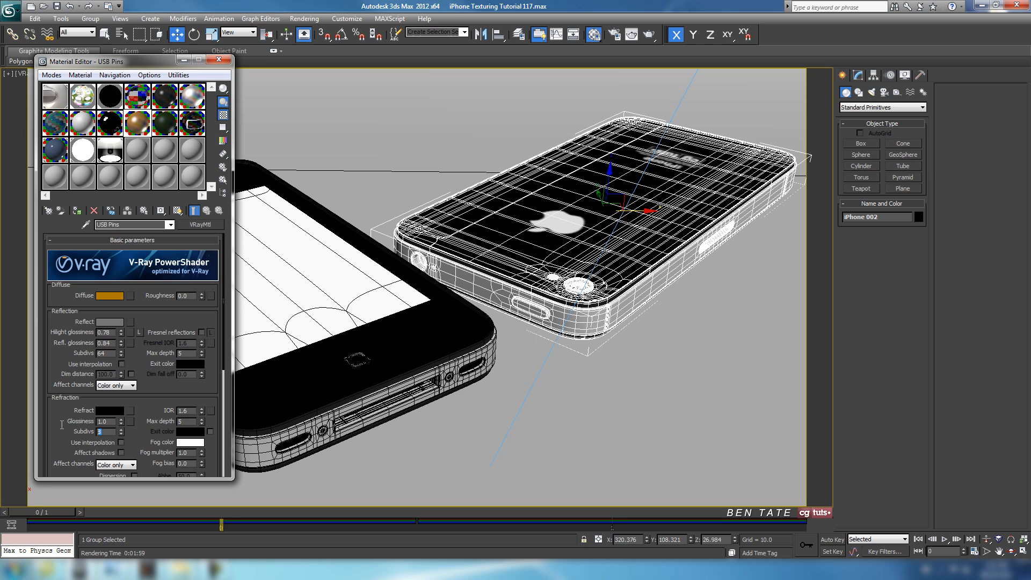
{"action": "mouse_move", "coordinate": [146, 359]}
{"action": "left_mouse_down"}
{"action": "mouse_move", "coordinate": [152, 239]}
{"action": "mouse_move", "coordinate": [159, 362]}
{"action": "left_mouse_up"}
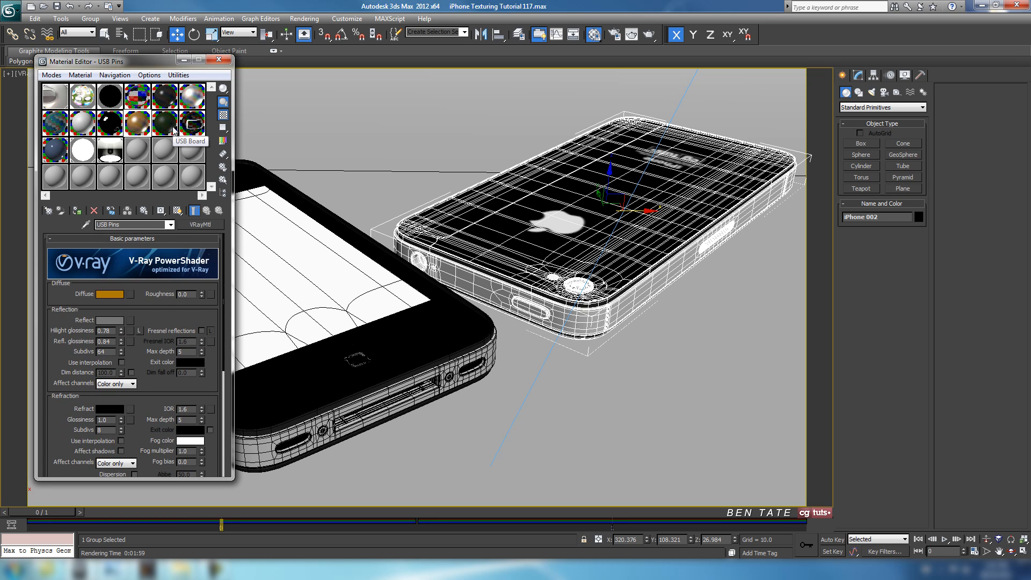
{"action": "left_click", "coordinate": [173, 134]}
{"action": "mouse_move", "coordinate": [154, 320]}
{"action": "left_mouse_down"}
{"action": "mouse_move", "coordinate": [156, 303]}
{"action": "mouse_move", "coordinate": [157, 311]}
{"action": "left_mouse_up"}
{"action": "left_click", "coordinate": [203, 133]}
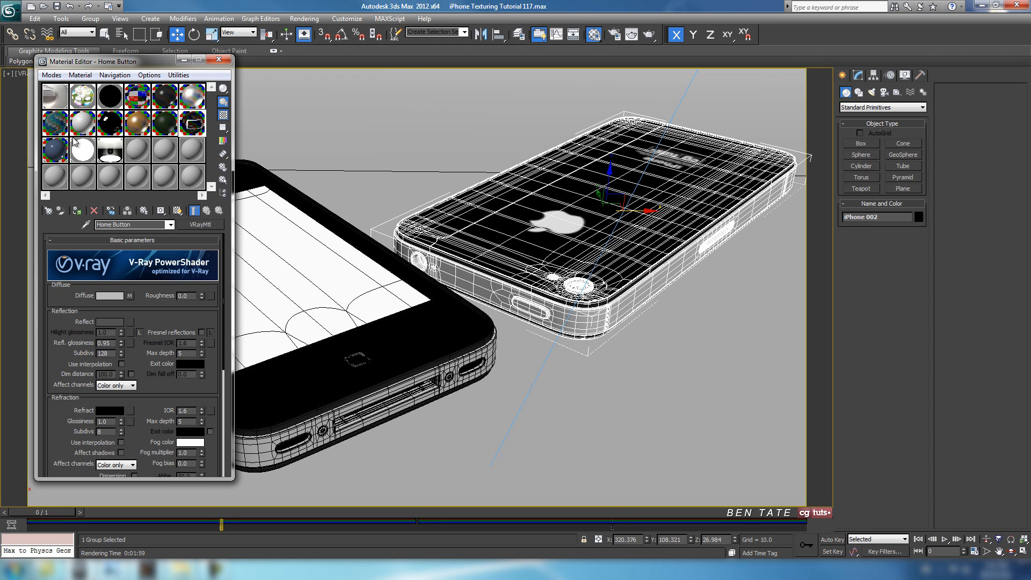
Set the Background material's reflection subdivisions to 64 and check the white light material and the Map #14 HDRI.
{"action": "left_click", "coordinate": [64, 153]}
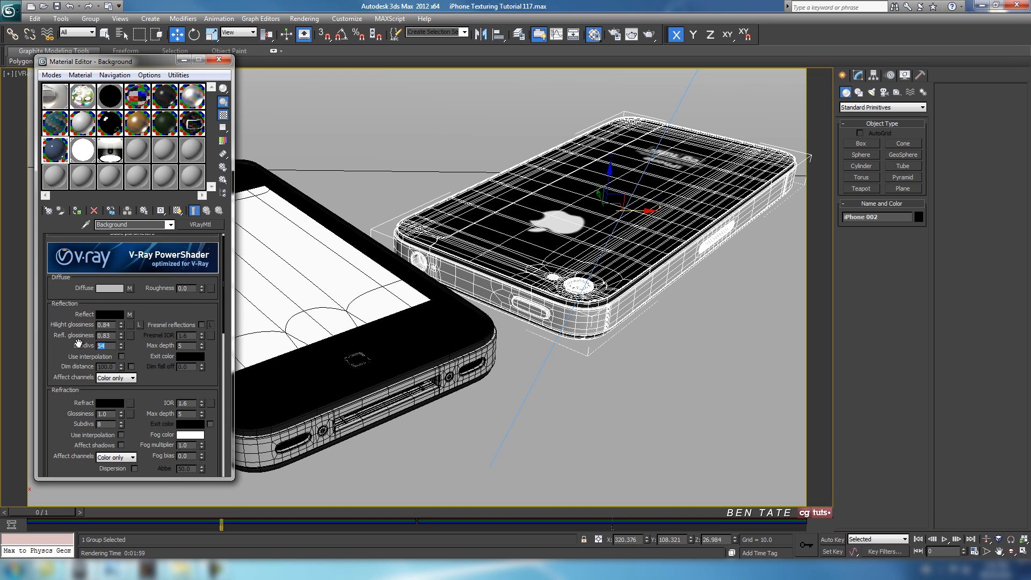
{"action": "type", "text": "64"}
{"action": "key", "text": "Return"}
{"action": "left_click", "coordinate": [89, 160]}
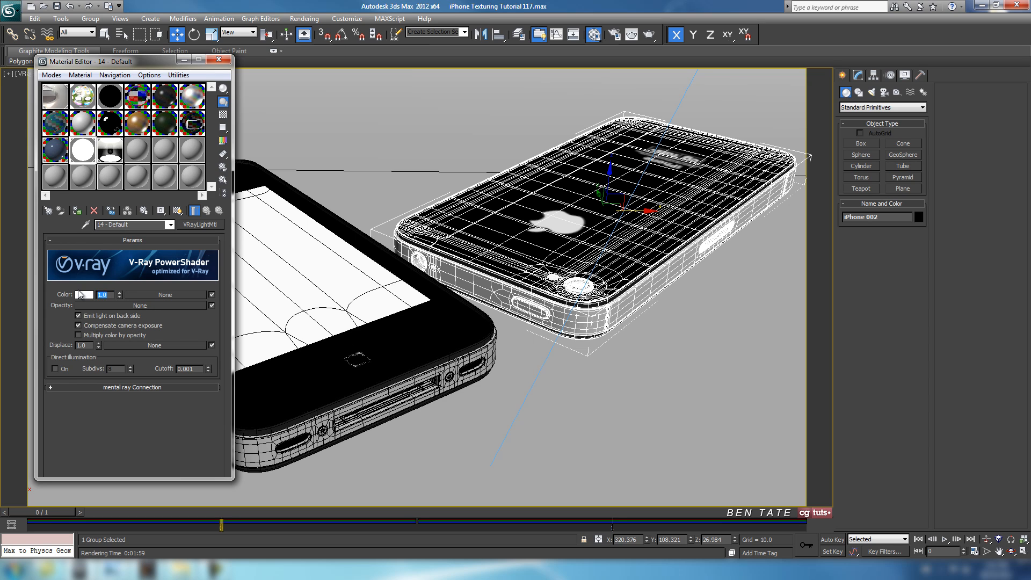
{"action": "key", "text": "Return"}
{"action": "left_click", "coordinate": [118, 156]}
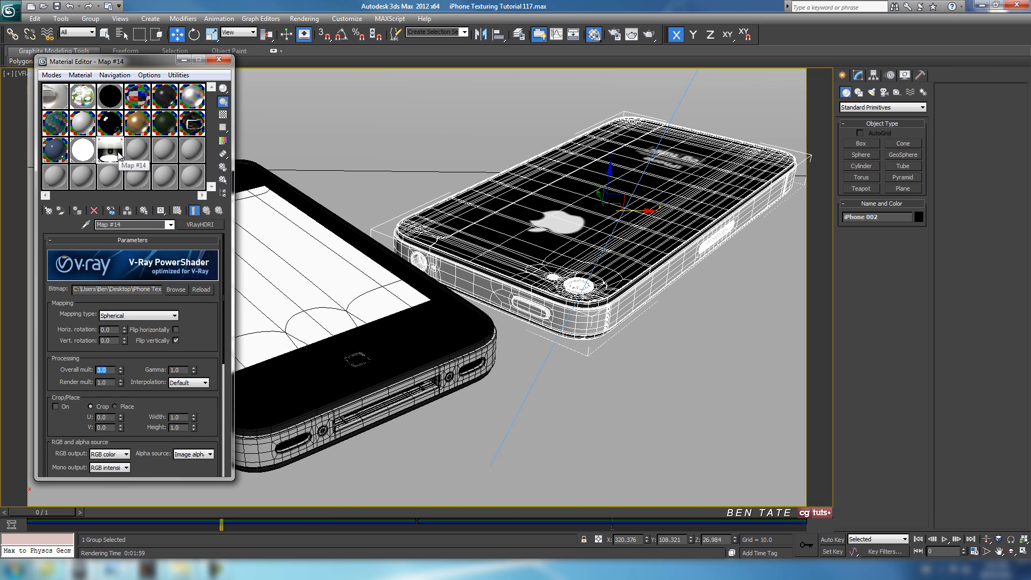
Darken the refraction color of the Camera Lens material and close the Material Editor after checking the HDRI Lights map.
{"action": "left_click", "coordinate": [58, 128]}
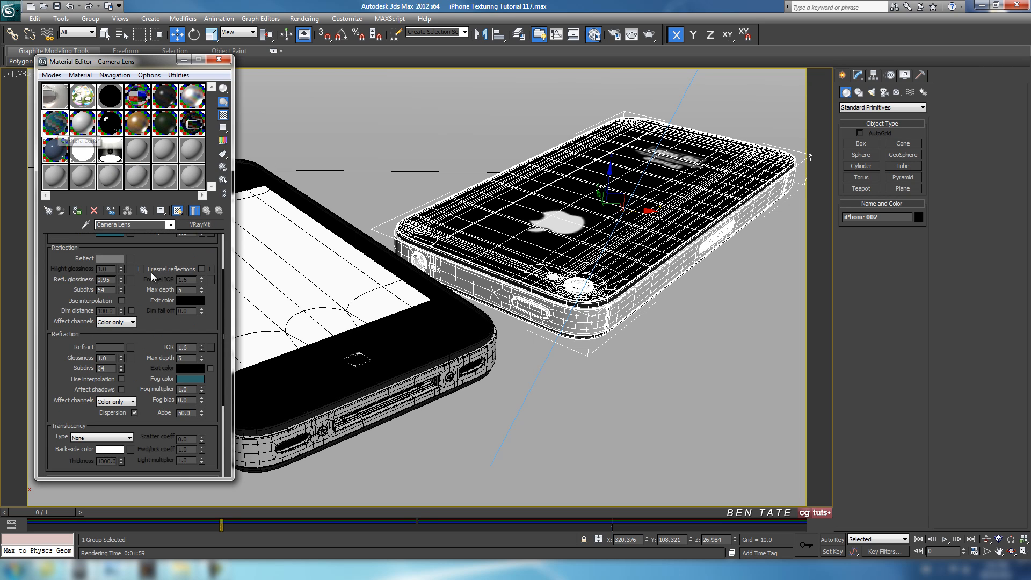
{"action": "left_click_drag", "start_coordinate": [158, 251], "coordinate": [169, 299]}
{"action": "left_click", "coordinate": [111, 394]}
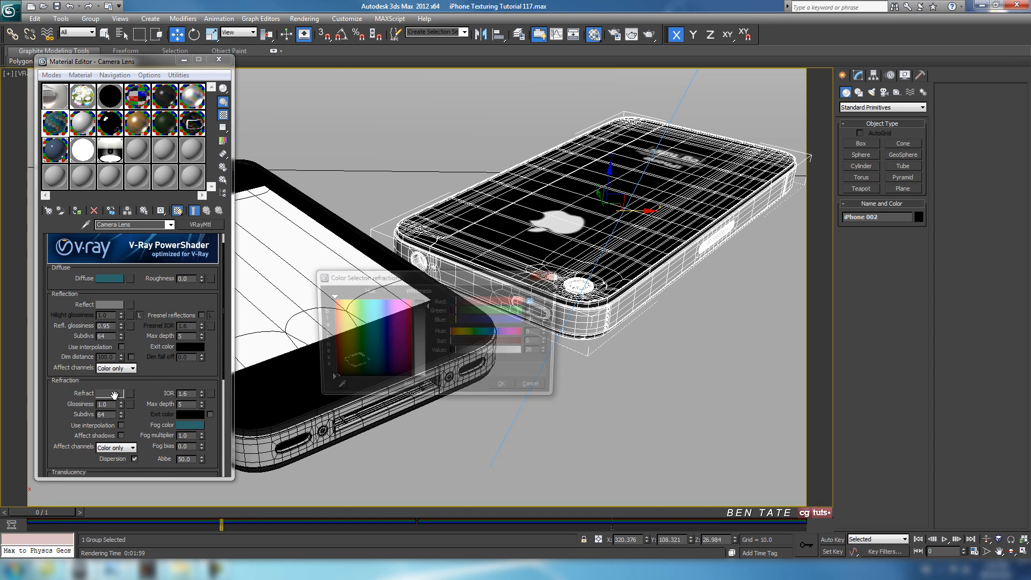
{"action": "left_click_drag", "start_coordinate": [424, 308], "coordinate": [429, 304]}
{"action": "left_click", "coordinate": [507, 389]}
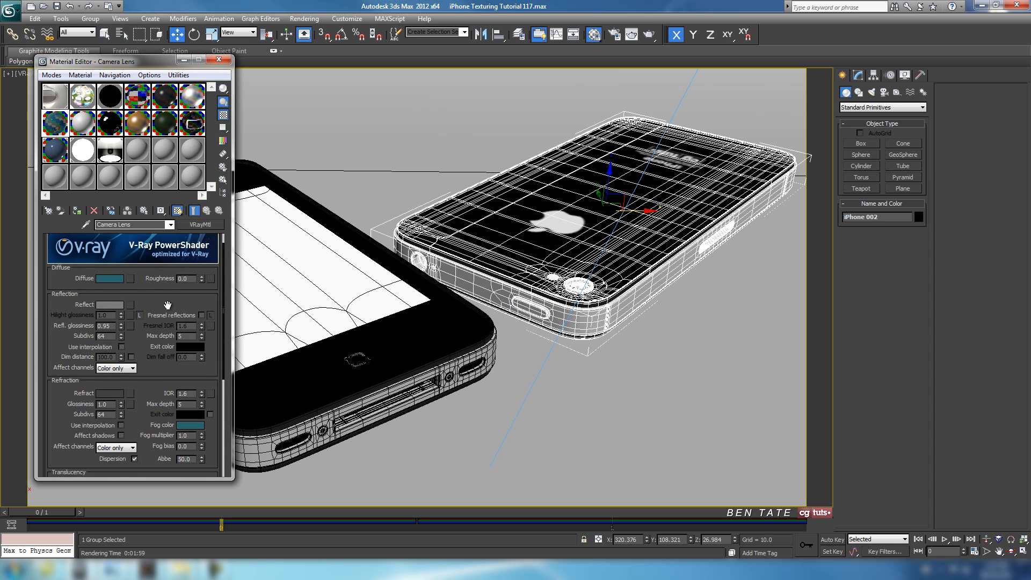
{"action": "left_click_drag", "start_coordinate": [168, 299], "coordinate": [165, 315]}
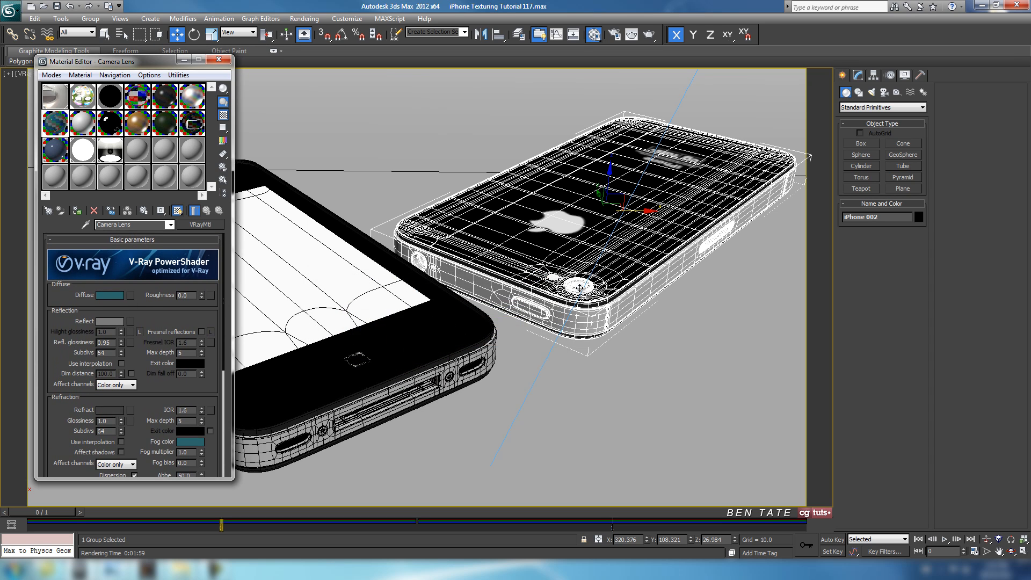
{"action": "mouse_move", "coordinate": [156, 315]}
{"action": "left_mouse_down"}
{"action": "mouse_move", "coordinate": [160, 278]}
{"action": "mouse_move", "coordinate": [161, 334]}
{"action": "left_mouse_up"}
{"action": "left_click", "coordinate": [57, 106]}
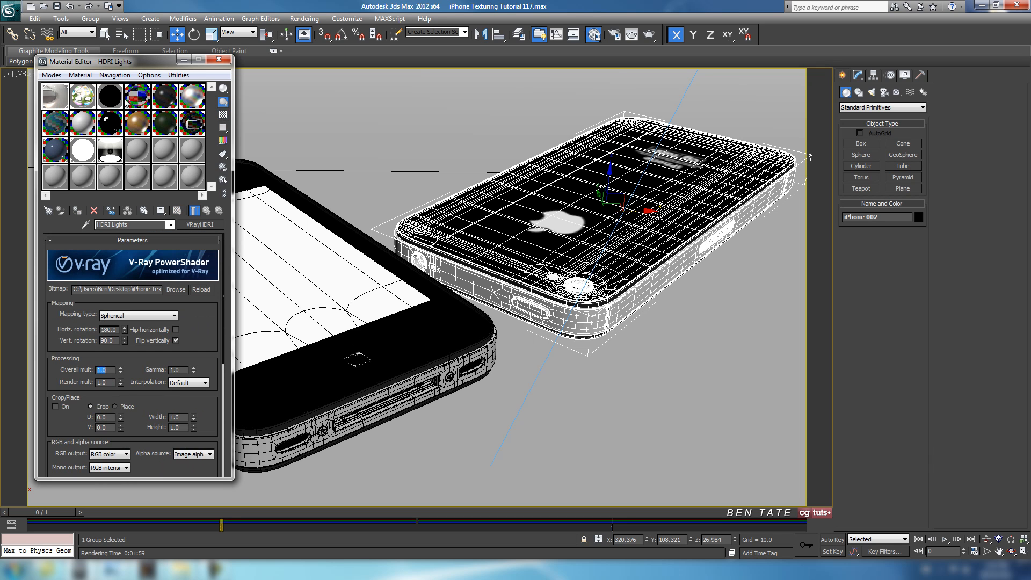
{"action": "left_click", "coordinate": [219, 59]}
Move the plane light VRayLight002 closer to the phones along the X axis, to an X position of about 1337.
{"action": "key", "text": "alt+w"}
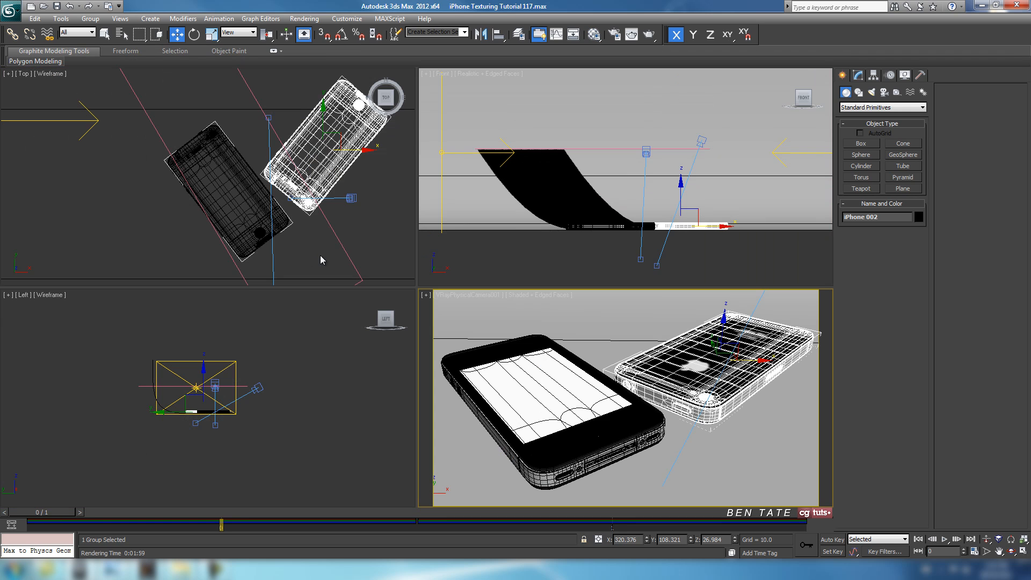
{"action": "right_click", "coordinate": [153, 219]}
{"action": "key", "text": "alt+w"}
{"action": "scroll", "coordinate": [306, 264], "scroll_direction": "down", "scroll_amount": 6}
{"action": "middle_click_drag", "start_coordinate": [373, 272], "coordinate": [274, 298]}
{"action": "scroll", "coordinate": [301, 294], "scroll_direction": "up", "scroll_amount": 2}
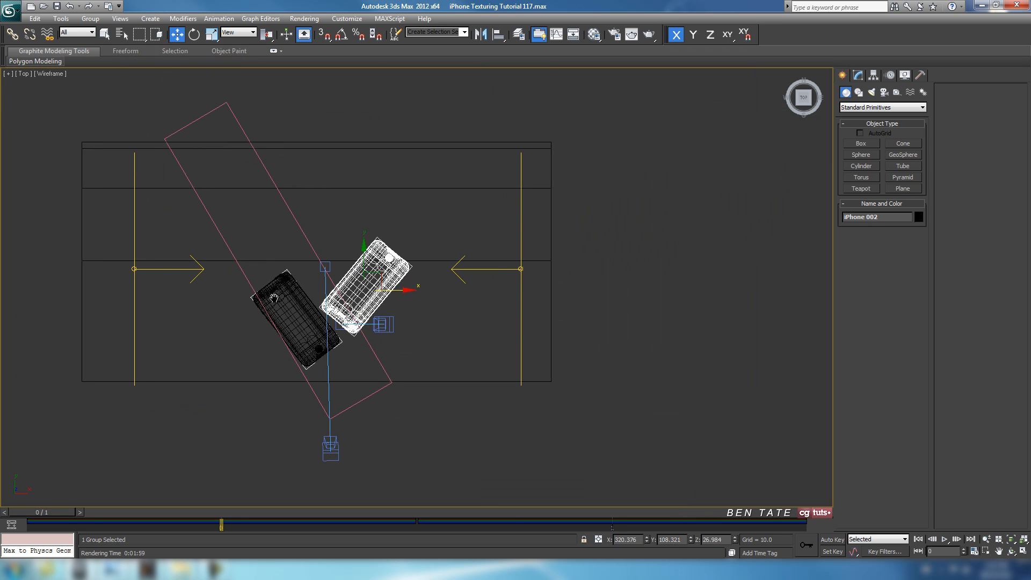
{"action": "left_click", "coordinate": [478, 268]}
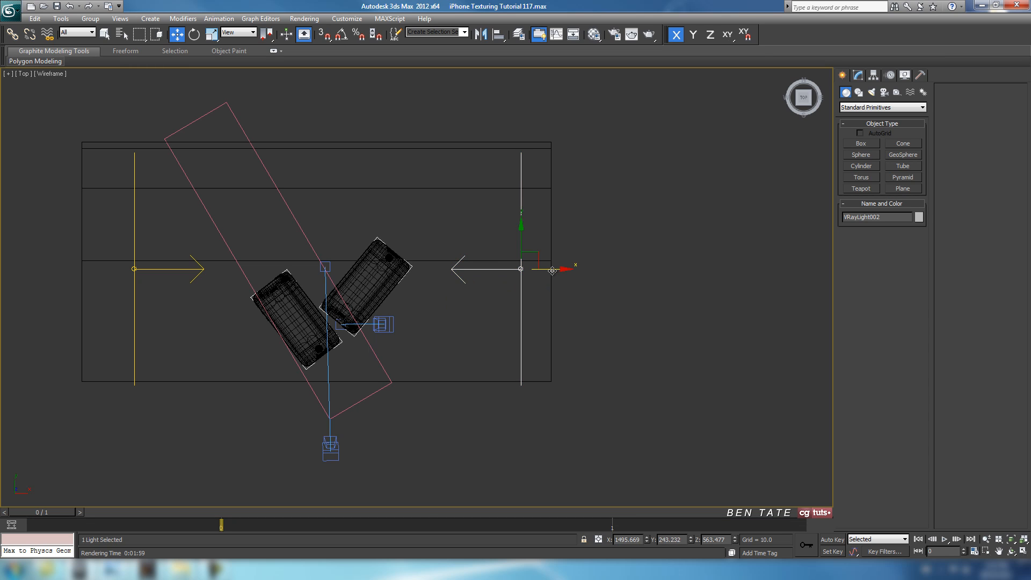
{"action": "left_click_drag", "start_coordinate": [552, 271], "coordinate": [531, 273]}
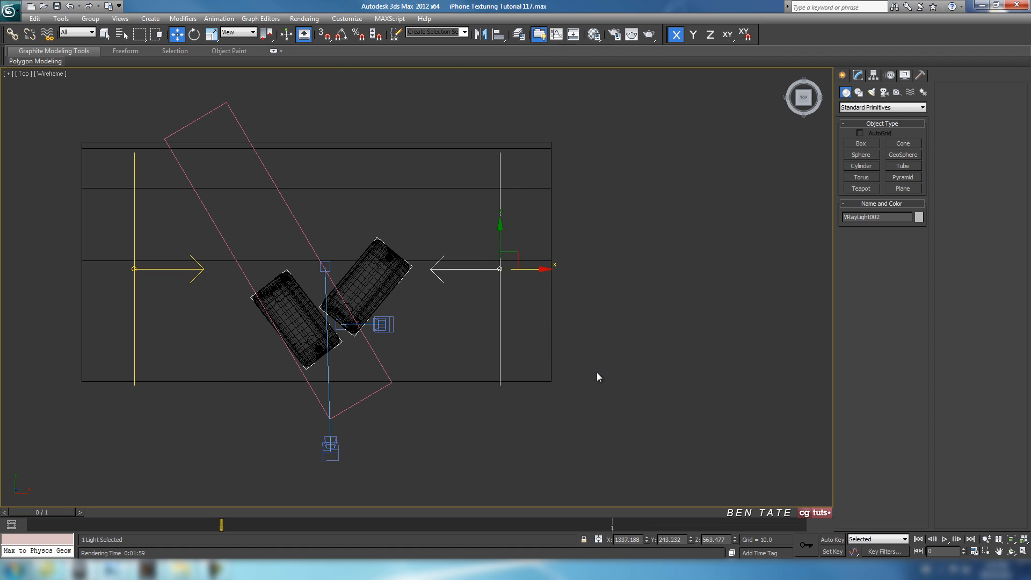
Start an ActiveShade preview of the camera view at 480x270 and shrink its window to fit the image.
{"action": "key", "text": "alt+w"}
{"action": "right_click", "coordinate": [634, 378]}
{"action": "key", "text": "alt+w"}
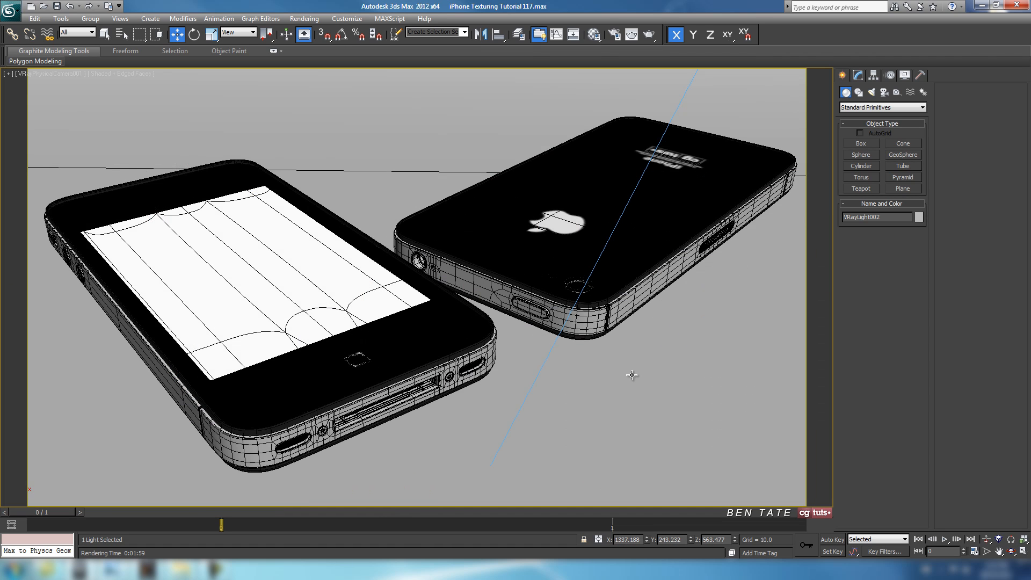
{"action": "key", "text": "F10"}
{"action": "left_click", "coordinate": [239, 76]}
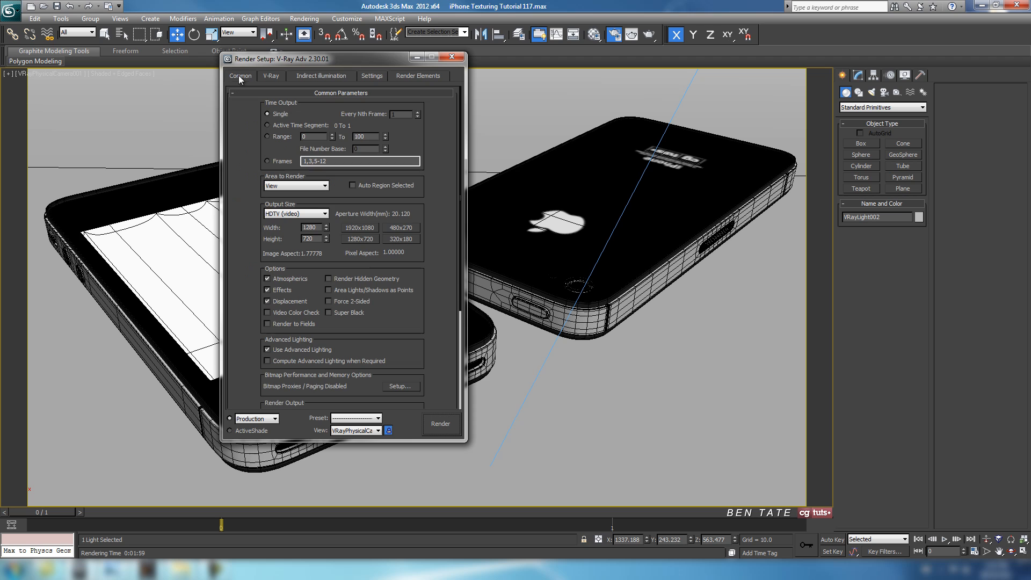
{"action": "left_click", "coordinate": [230, 431]}
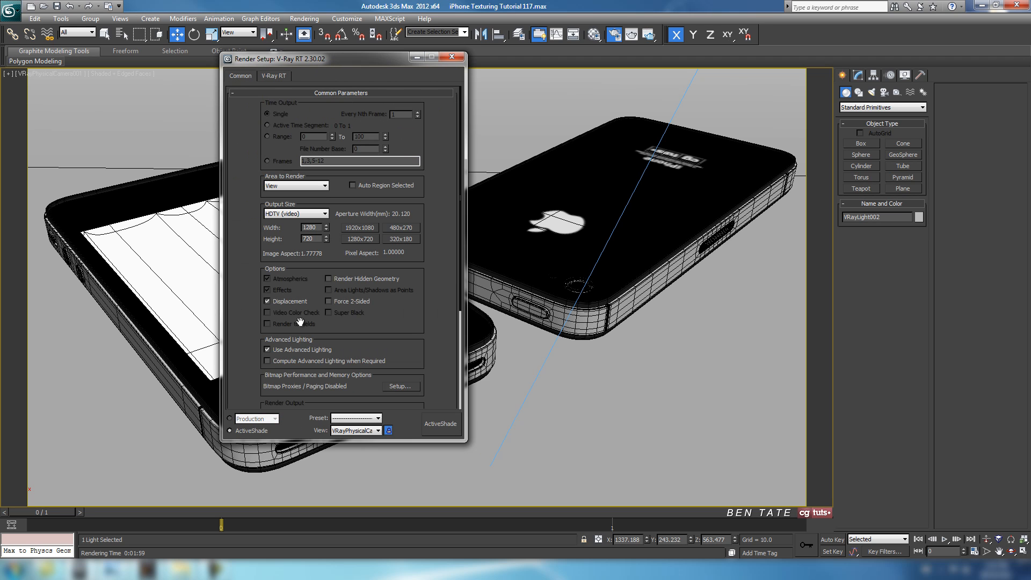
{"action": "left_click", "coordinate": [397, 228]}
{"action": "left_click", "coordinate": [439, 425]}
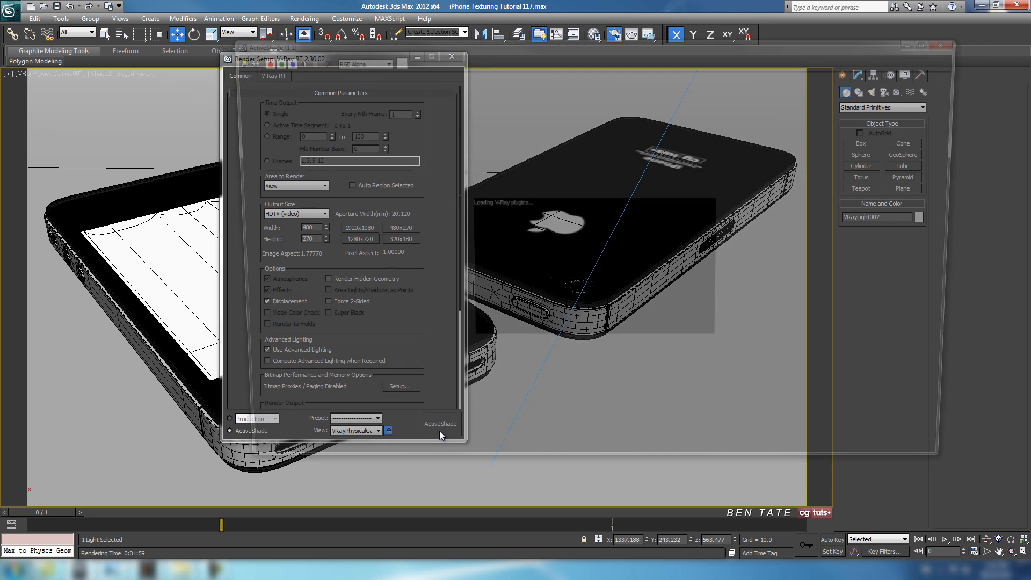
{"action": "left_click_drag", "start_coordinate": [972, 480], "coordinate": [471, 236]}
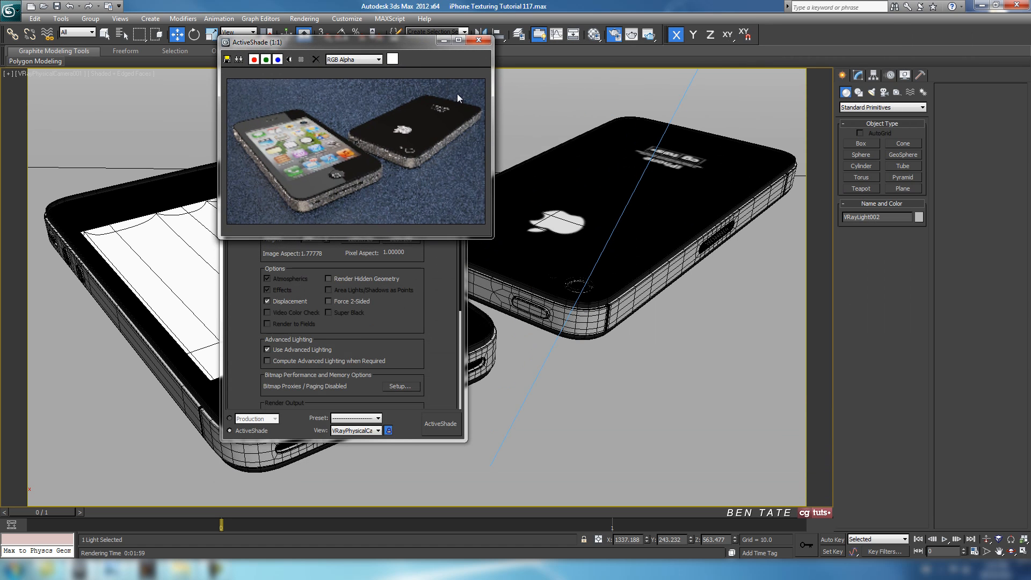
Close the render setup and place the ActiveShade preview over the Left view in the four-viewport layout.
{"action": "left_click_drag", "start_coordinate": [403, 43], "coordinate": [205, 103]}
{"action": "left_click", "coordinate": [376, 58]}
{"action": "left_click", "coordinate": [450, 57]}
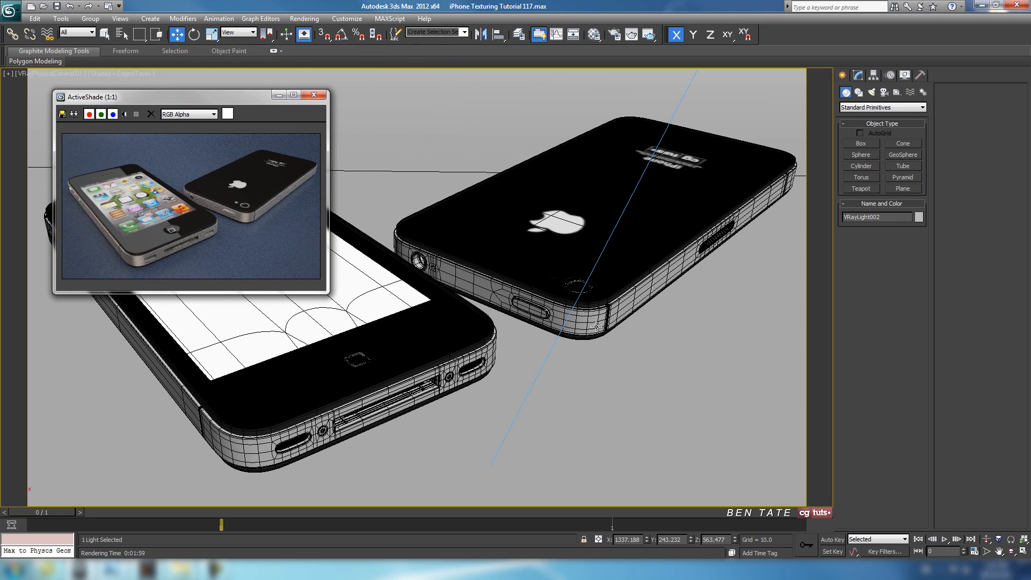
{"action": "left_click", "coordinate": [552, 354]}
{"action": "key", "text": "alt+w"}
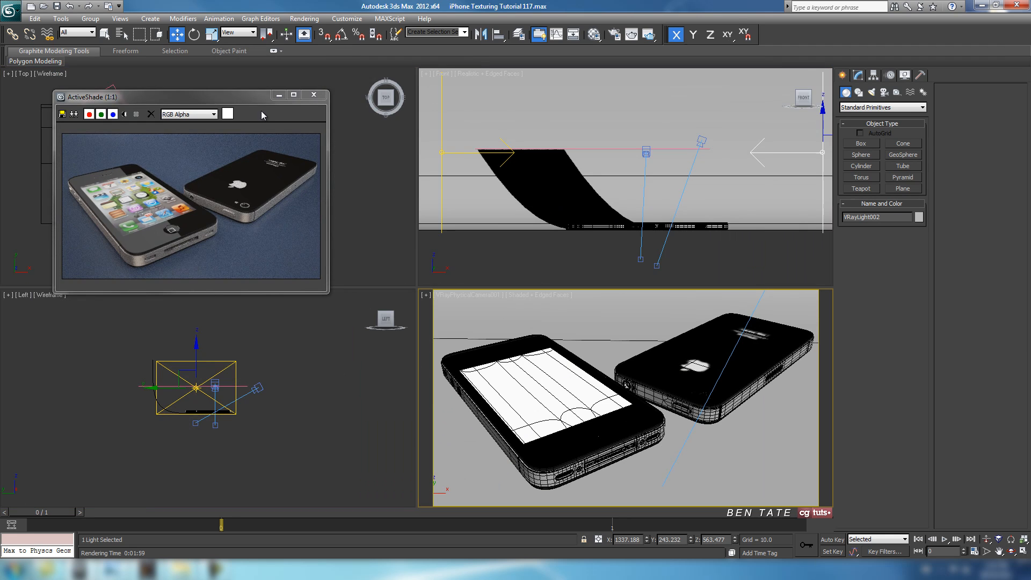
{"action": "left_click_drag", "start_coordinate": [241, 103], "coordinate": [254, 314]}
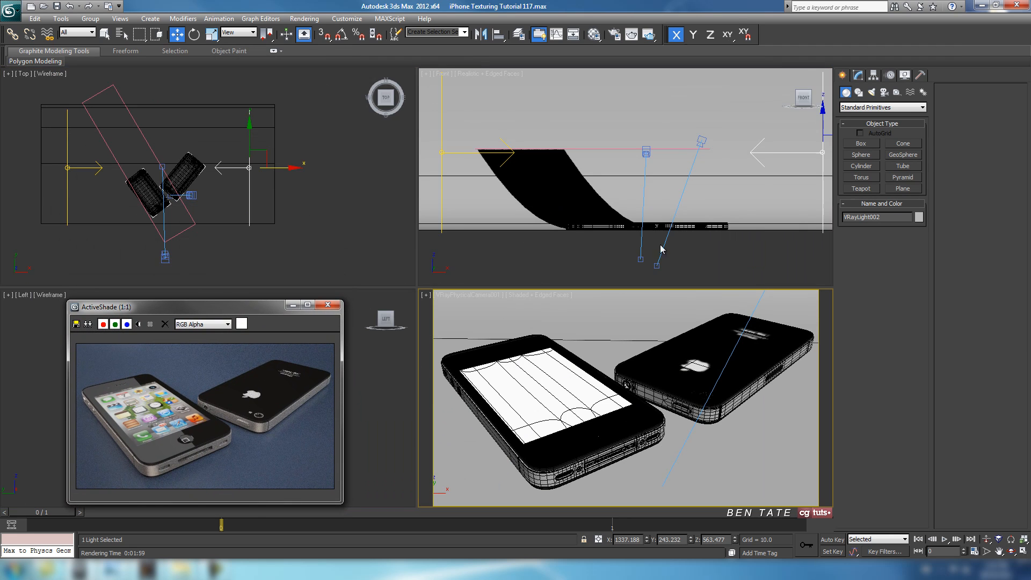
Set the intensity multiplier of the plane light VRayLight002 to 45.
{"action": "left_click", "coordinate": [858, 74]}
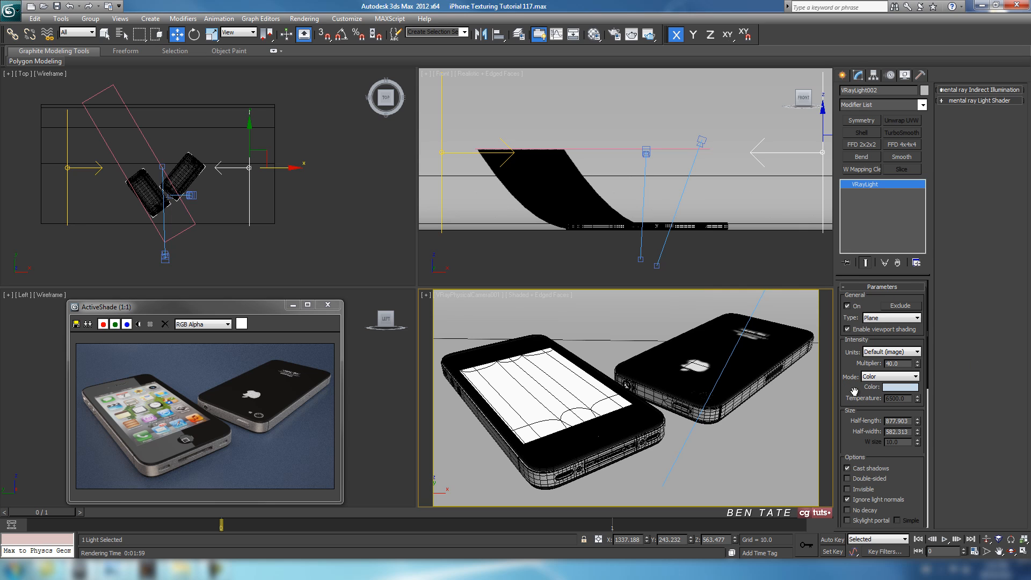
{"action": "scroll", "coordinate": [855, 392], "scroll_direction": "down", "scroll_amount": 1}
{"action": "double_click", "coordinate": [896, 351]}
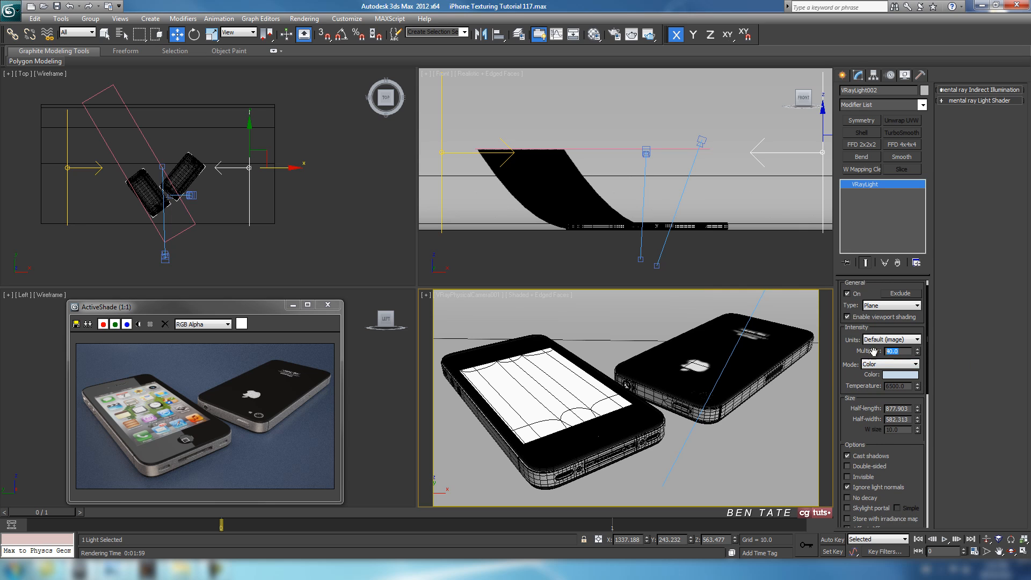
{"action": "type", "text": "45"}
{"action": "key", "text": "Return"}
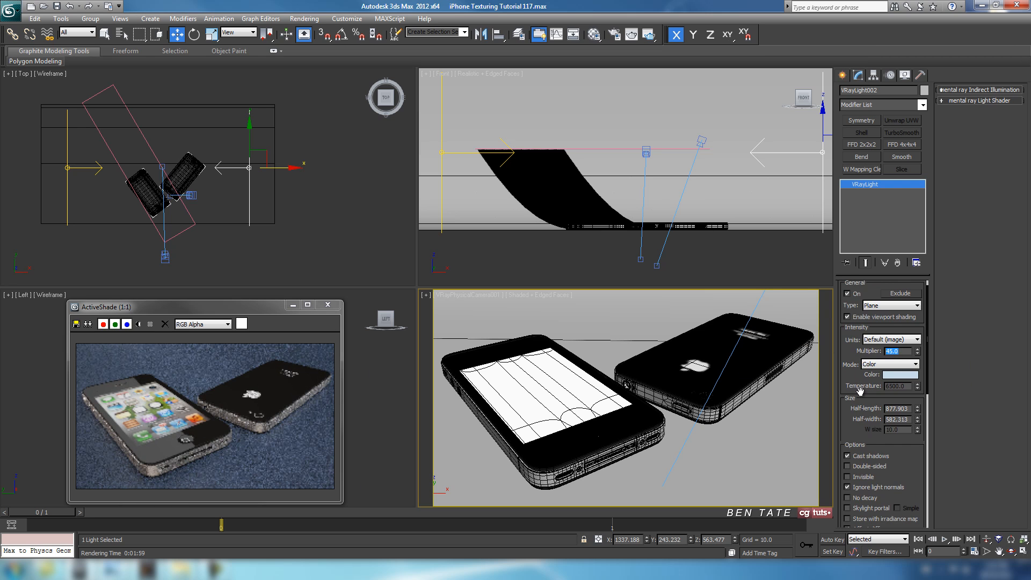
Tint VRayLight002 a deeper blue by lowering its color's whiteness to about RGB 116, 159, 189.
{"action": "left_click", "coordinate": [894, 376]}
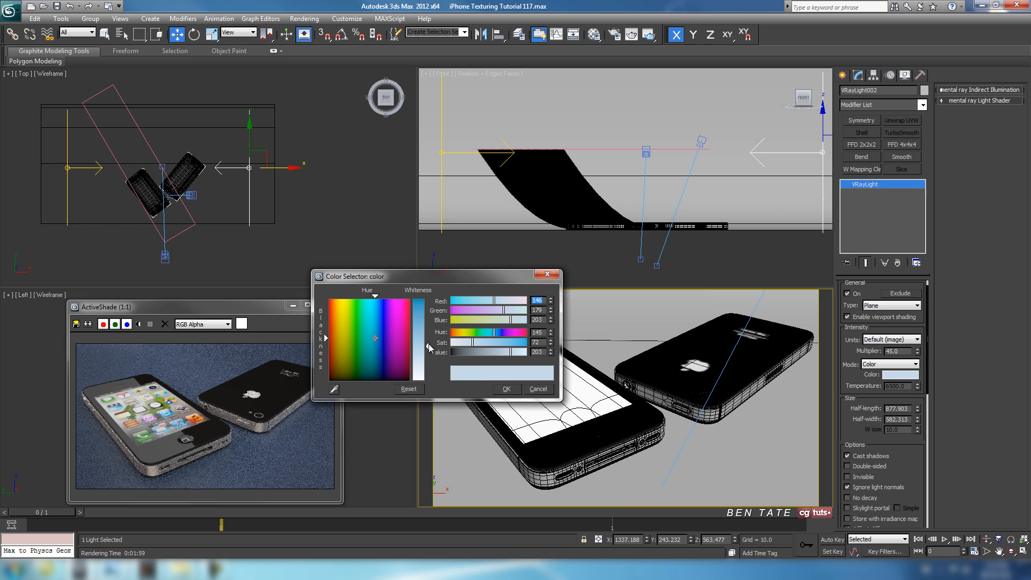
{"action": "left_click_drag", "start_coordinate": [430, 347], "coordinate": [430, 336]}
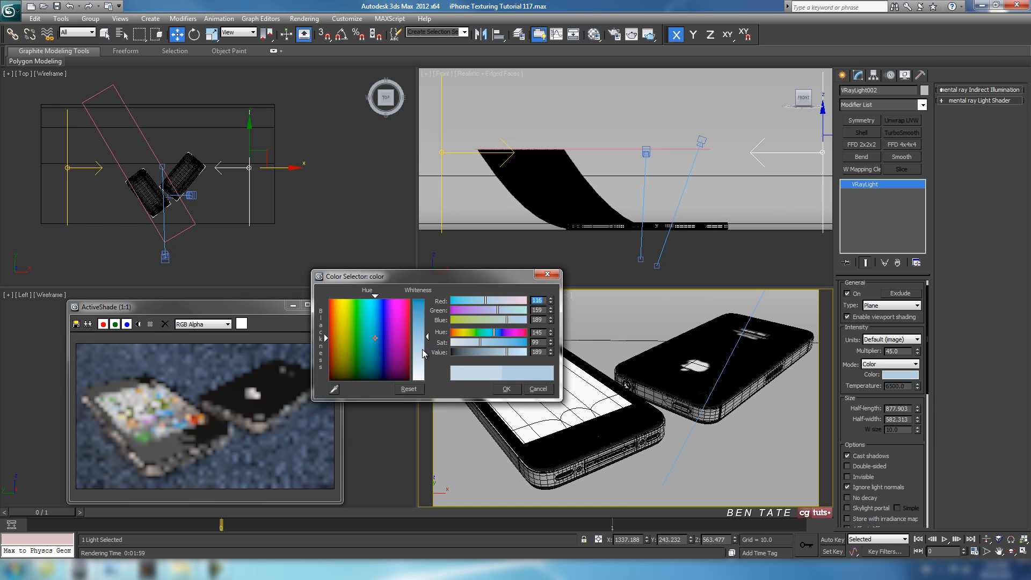
{"action": "left_click", "coordinate": [507, 389]}
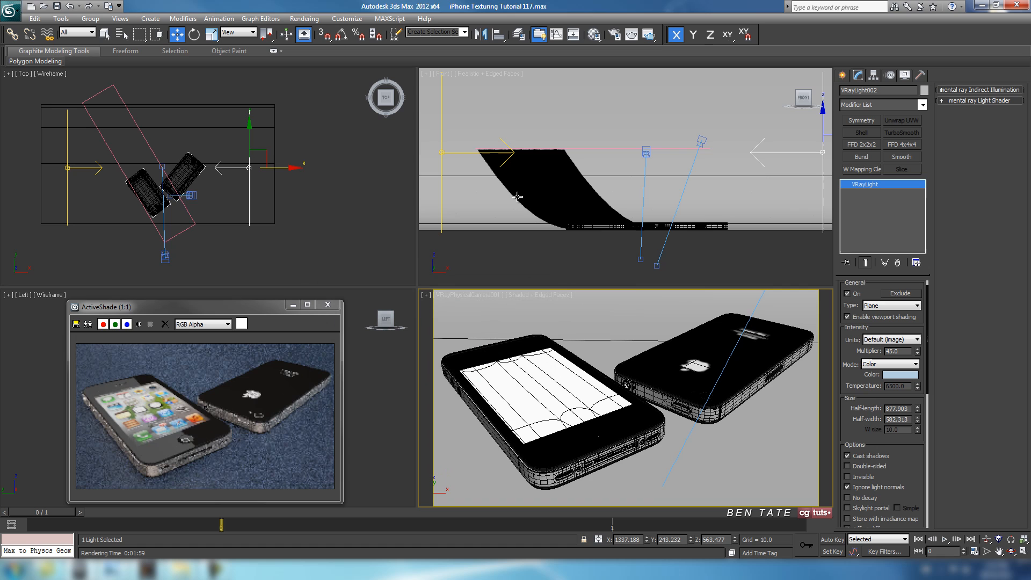
Set the intensity multiplier of the opposite plane light, VRayLight001, to 45 after trying 50.
{"action": "left_click", "coordinate": [100, 172]}
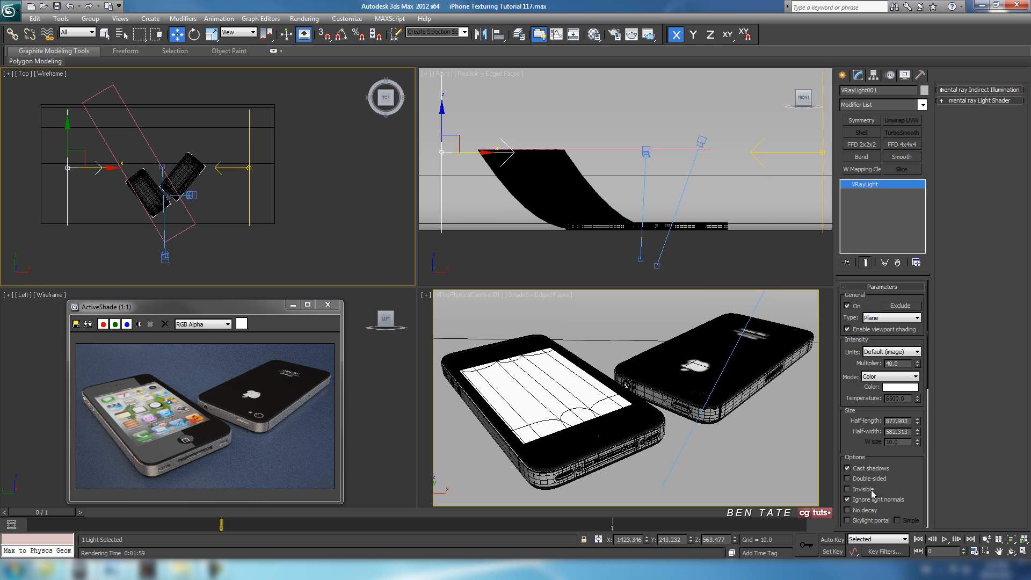
{"action": "scroll", "coordinate": [871, 471], "scroll_direction": "down", "scroll_amount": 1}
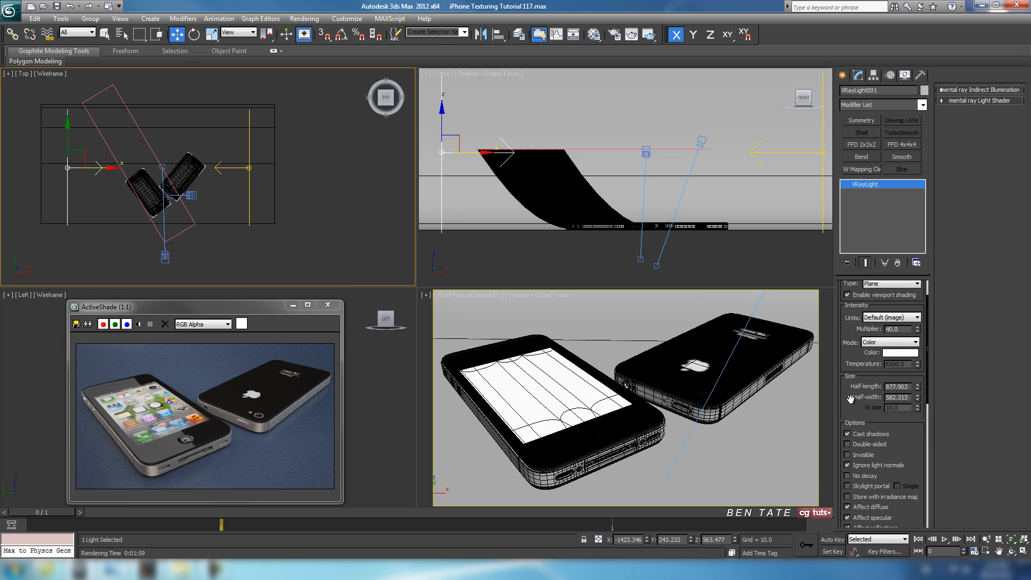
{"action": "left_click_drag", "start_coordinate": [849, 402], "coordinate": [848, 428]}
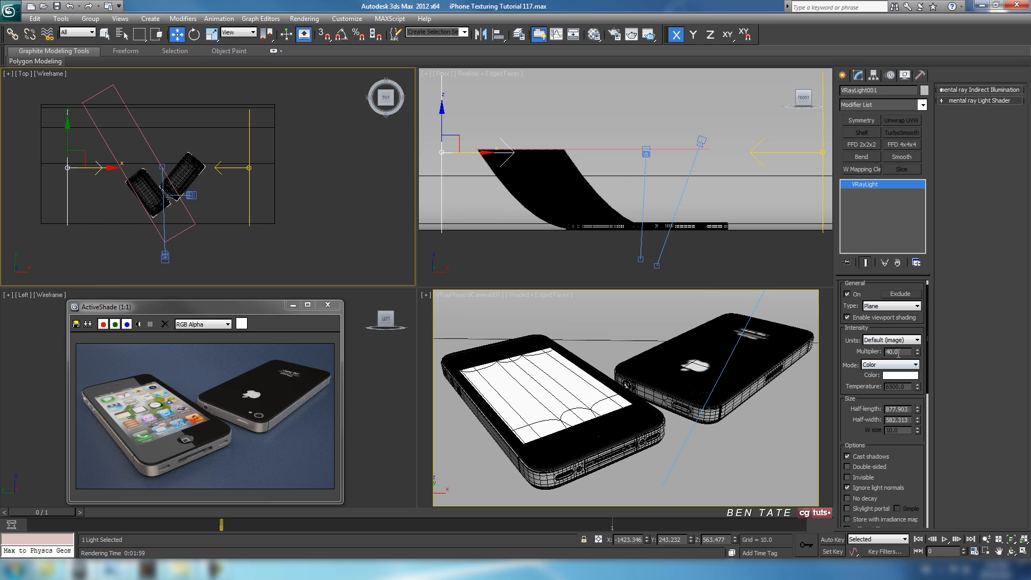
{"action": "left_click_drag", "start_coordinate": [899, 353], "coordinate": [874, 352]}
{"action": "type", "text": "50"}
{"action": "key", "text": "Return"}
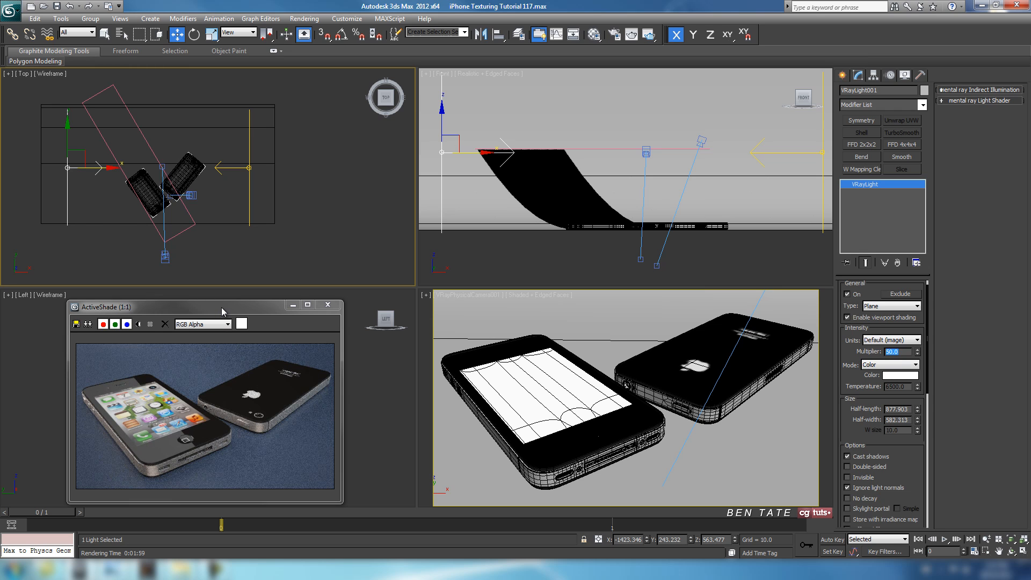
{"action": "type", "text": "4"}
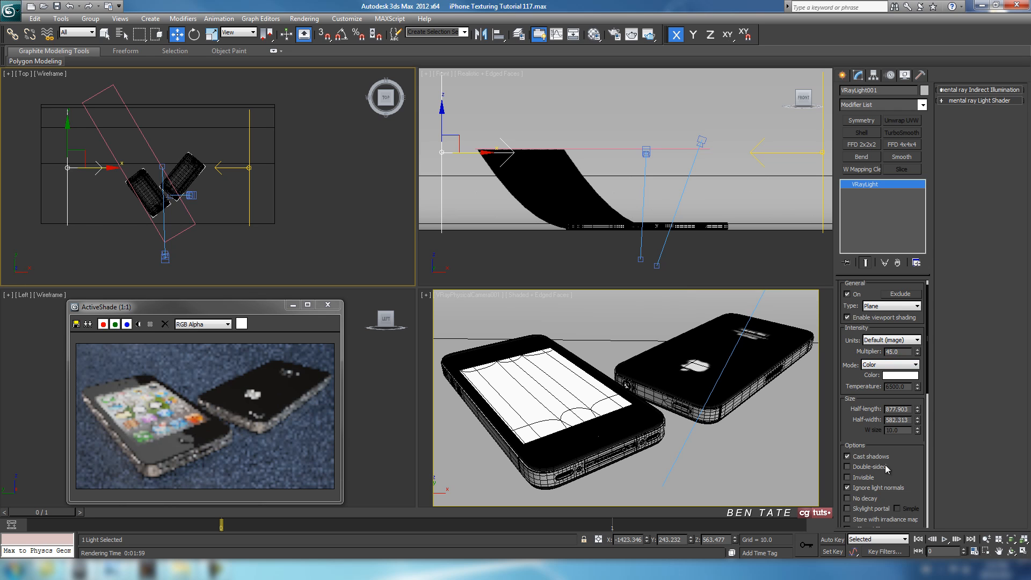
{"action": "mouse_move", "coordinate": [891, 468]}
{"action": "left_mouse_down"}
{"action": "mouse_move", "coordinate": [895, 382]}
{"action": "mouse_move", "coordinate": [904, 479]}
{"action": "left_mouse_up"}
{"action": "left_click_drag", "start_coordinate": [847, 355], "coordinate": [847, 397]}
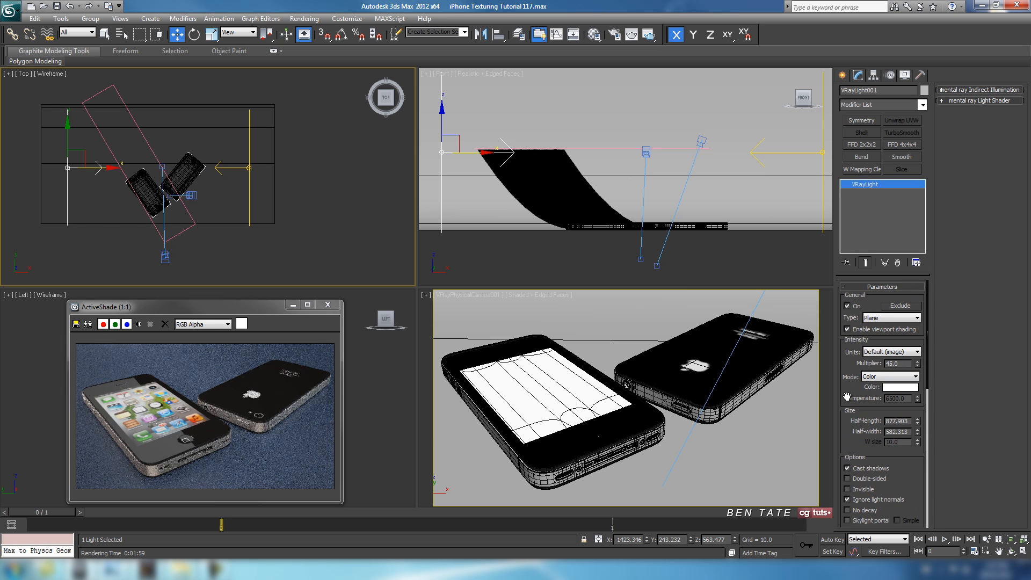
Save the scene and close the ActiveShade preview, returning to the full-size camera view.
{"action": "key", "text": "ctrl+s"}
{"action": "left_click_drag", "start_coordinate": [257, 308], "coordinate": [311, 266]}
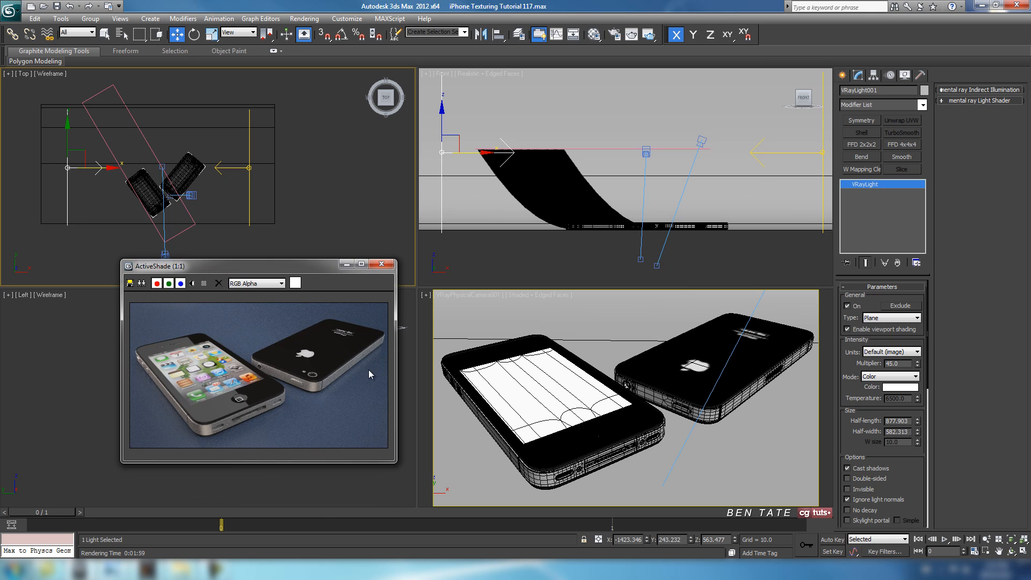
{"action": "left_click", "coordinate": [391, 266]}
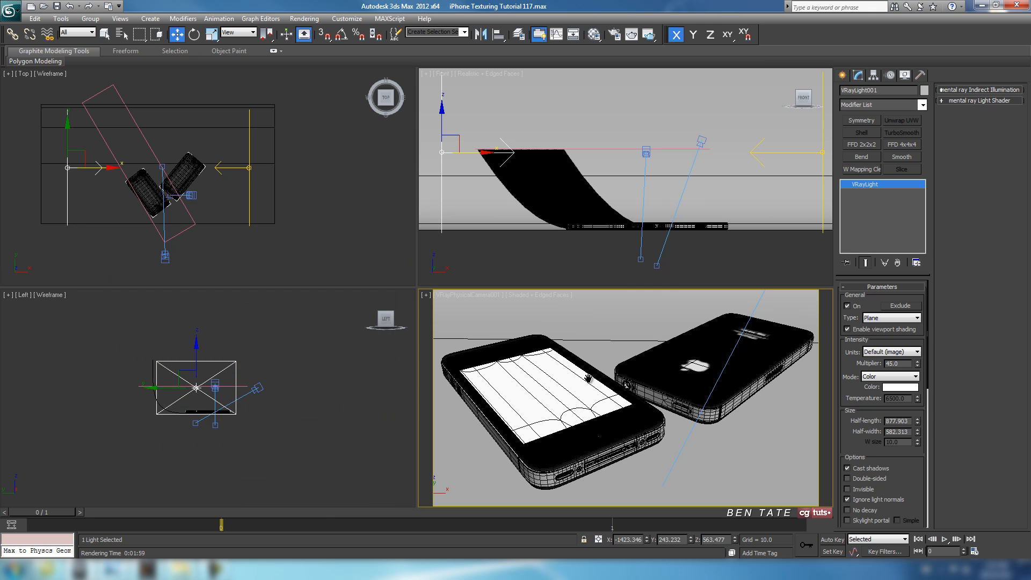
{"action": "key", "text": "alt+w"}
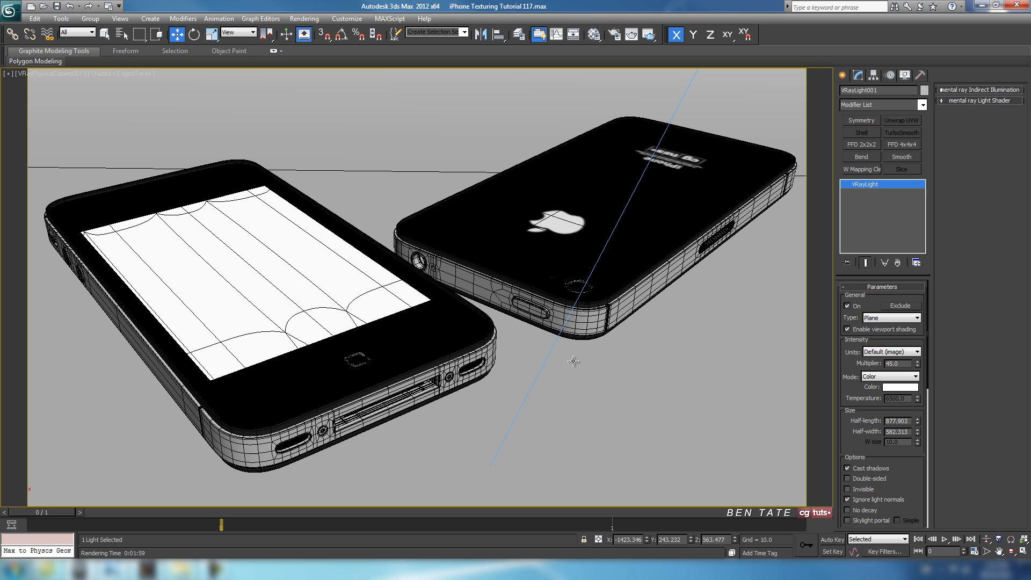
Switch the render setup from ActiveShade to Production and set the V-Ray antialiasing filter to Catmull-Rom.
{"action": "key", "text": "F10"}
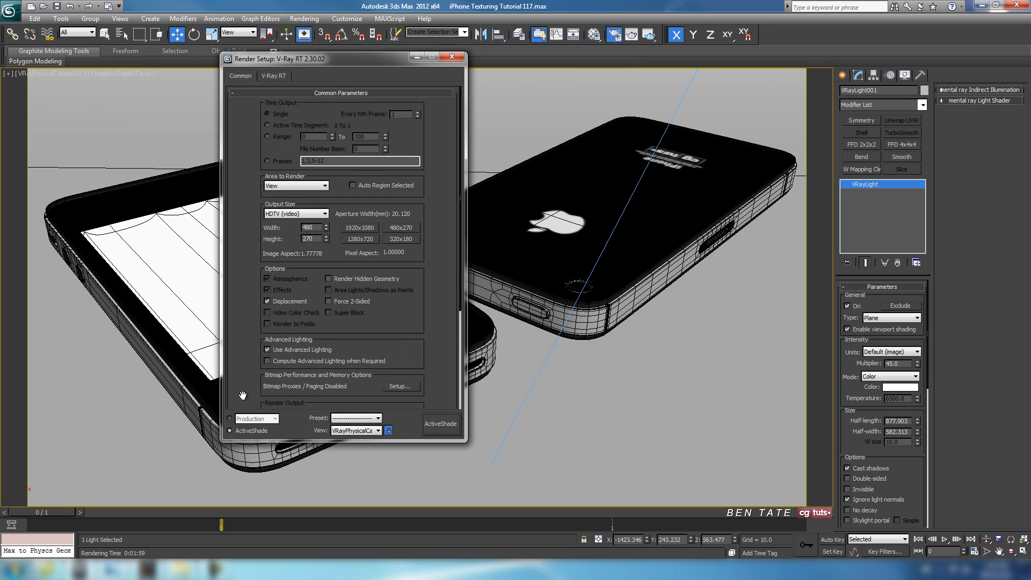
{"action": "left_click", "coordinate": [230, 419]}
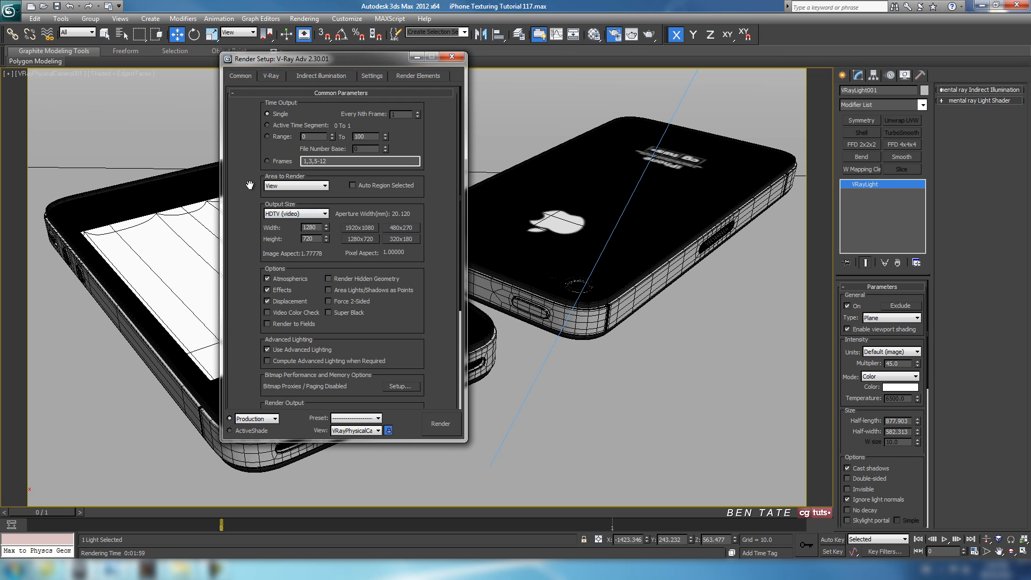
{"action": "scroll", "coordinate": [250, 181], "scroll_direction": "down", "scroll_amount": 1}
{"action": "scroll", "coordinate": [250, 181], "scroll_direction": "up", "scroll_amount": 1}
{"action": "left_click", "coordinate": [270, 76]}
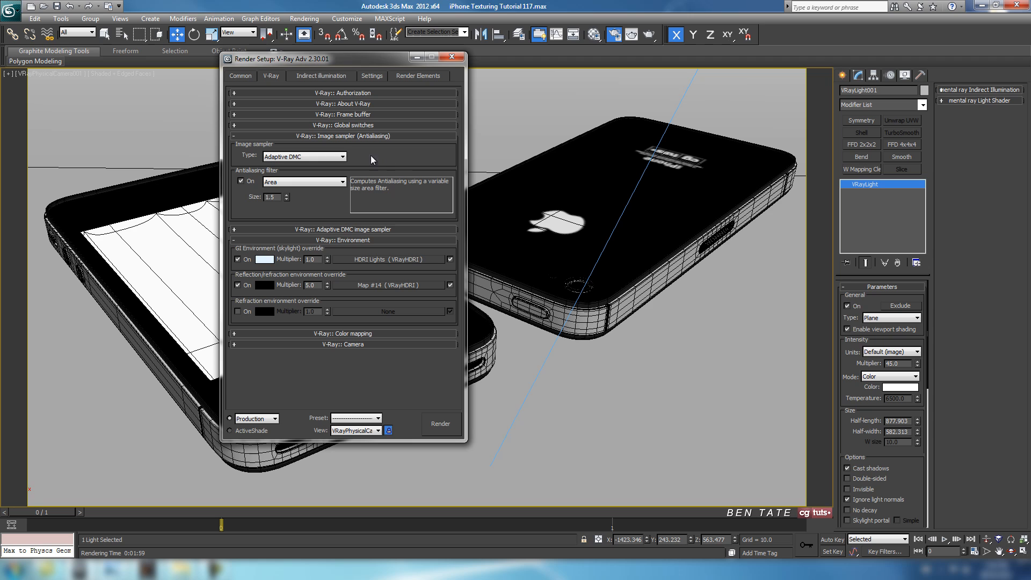
{"action": "left_click", "coordinate": [331, 183]}
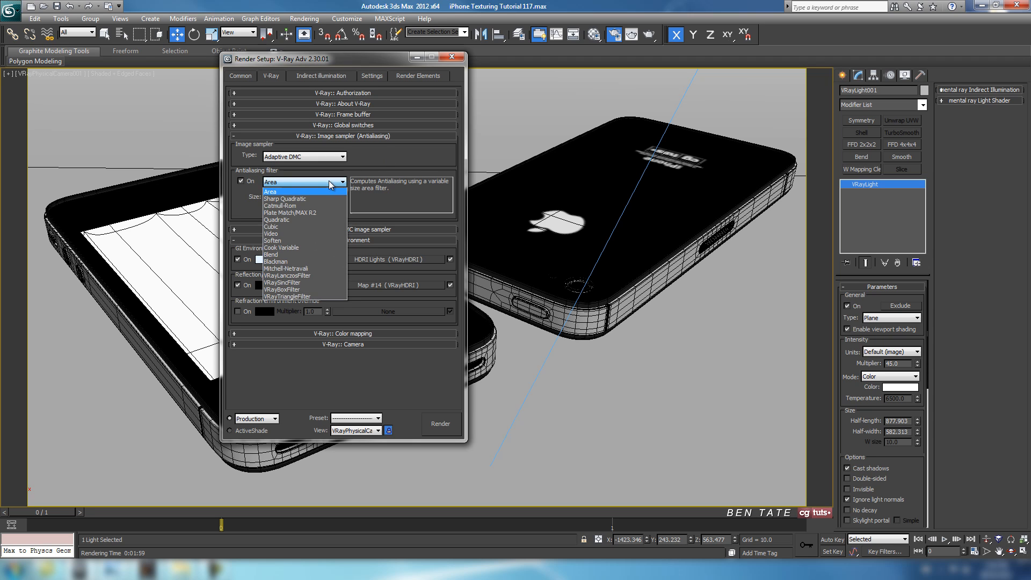
{"action": "left_click", "coordinate": [327, 206]}
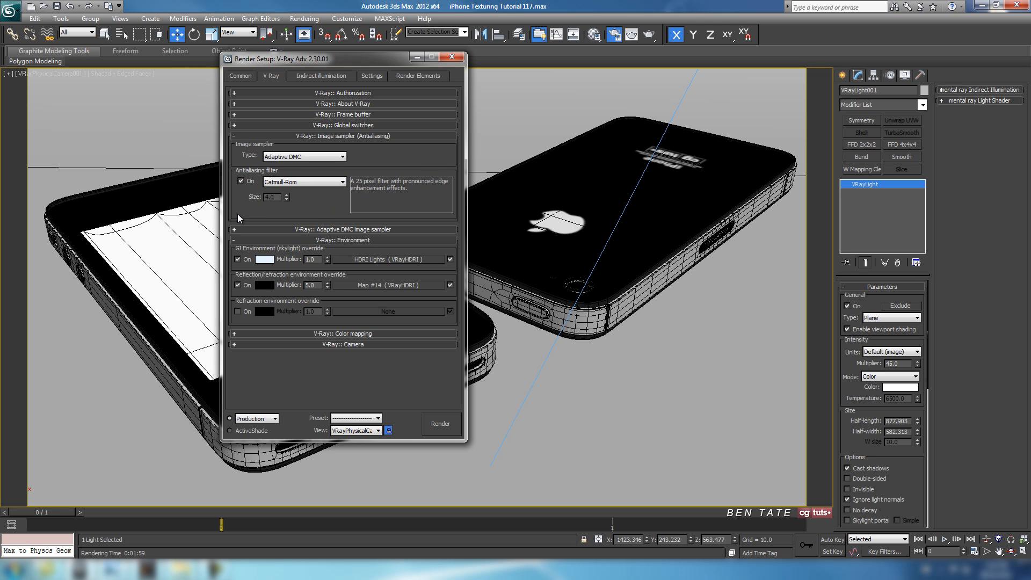
Reduce the blur of the Screen material's Screen Diffuse bitmap to its minimum.
{"action": "key", "text": "m"}
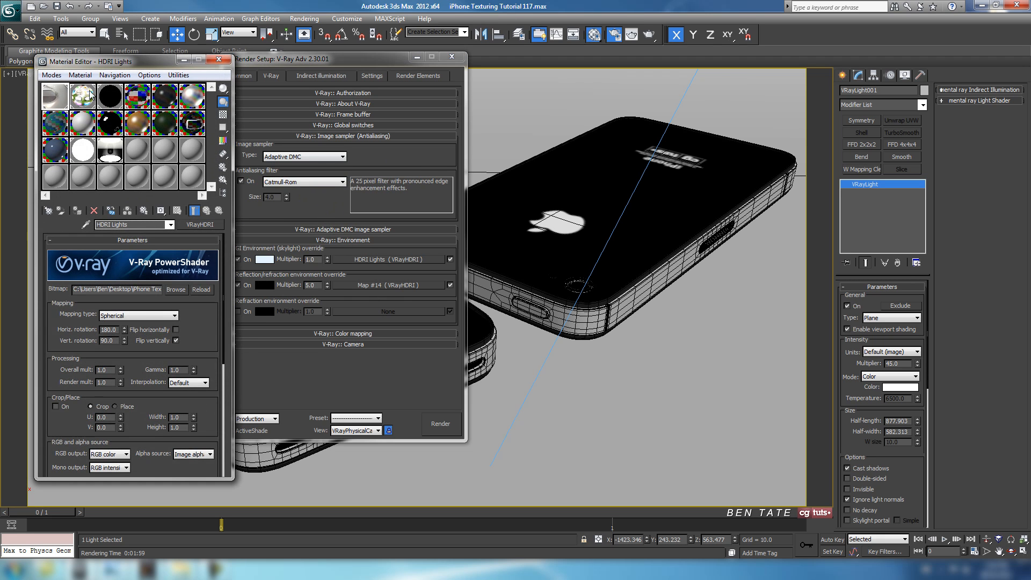
{"action": "left_click_drag", "start_coordinate": [102, 68], "coordinate": [104, 73]}
{"action": "left_click", "coordinate": [86, 106]}
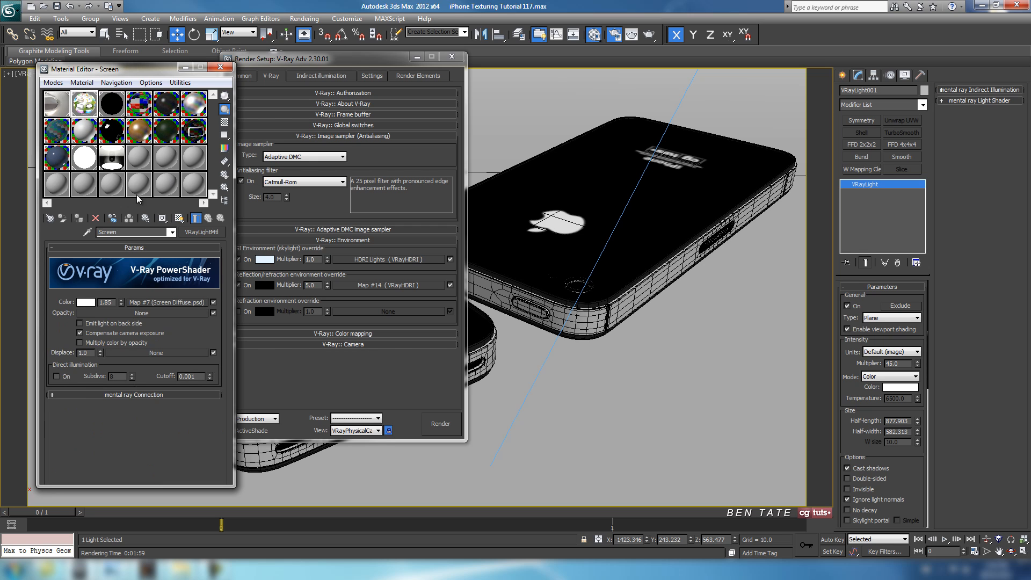
{"action": "left_click", "coordinate": [161, 302]}
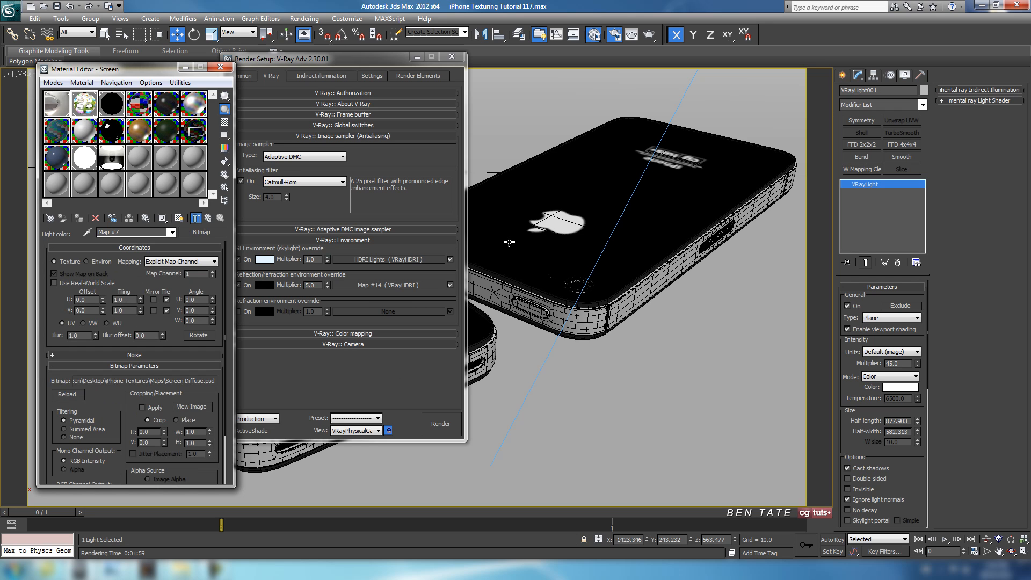
{"action": "right_click", "coordinate": [95, 337]}
Check the blur values of the diffuse bitmaps on the Back and Home Button materials and close the material editor.
{"action": "left_click", "coordinate": [109, 105]}
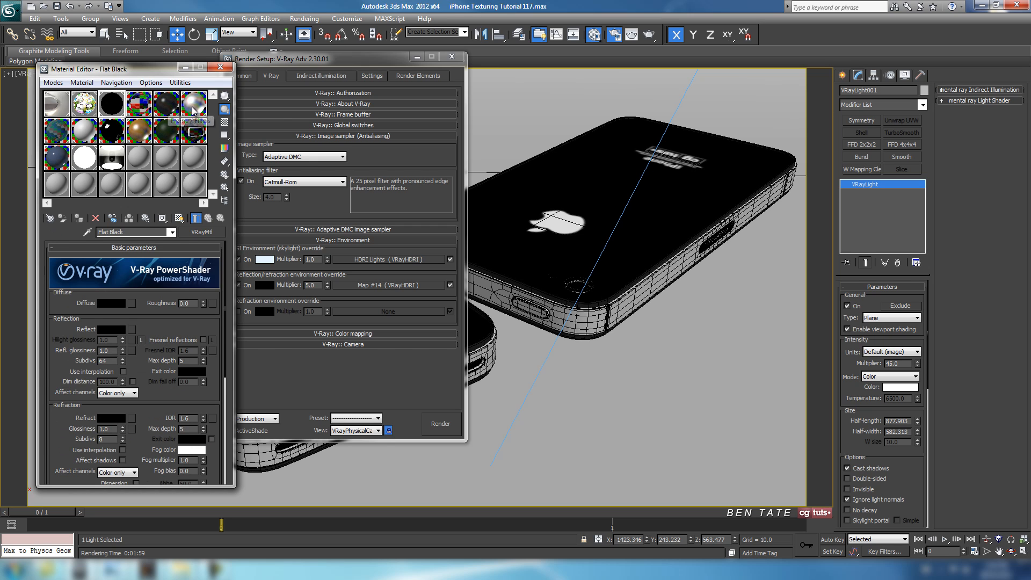
{"action": "left_click", "coordinate": [112, 133]}
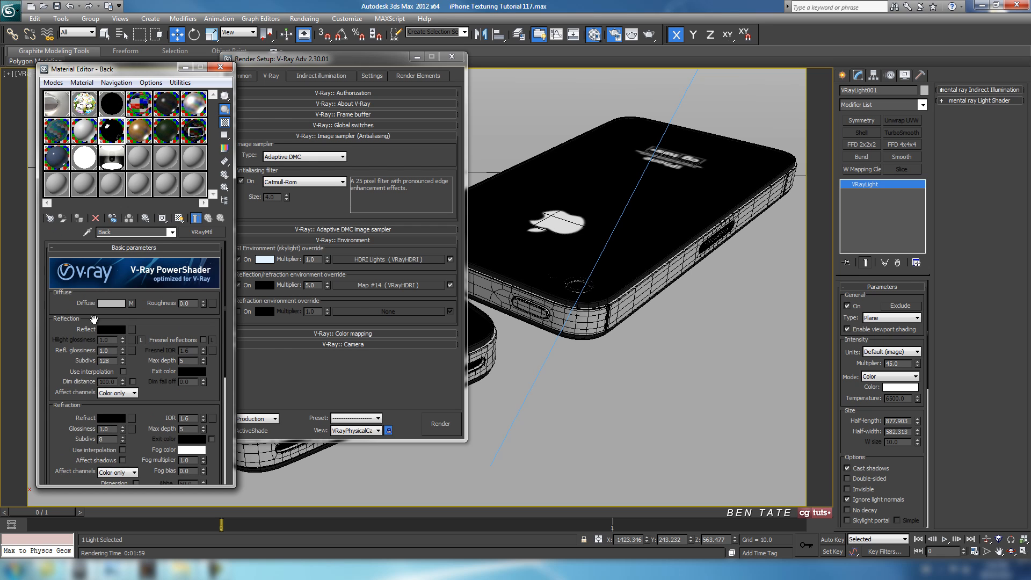
{"action": "left_click", "coordinate": [130, 304]}
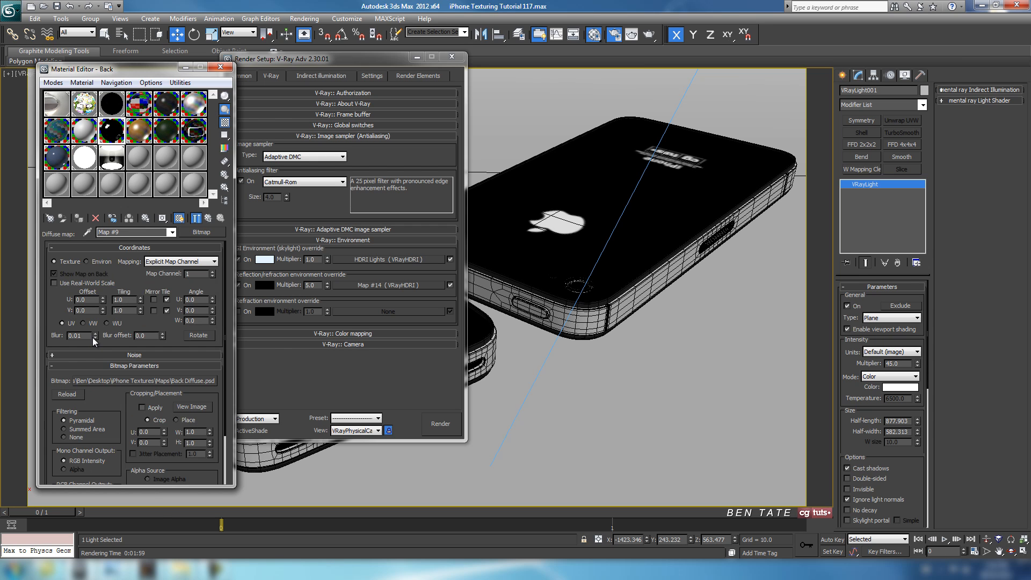
{"action": "left_click", "coordinate": [197, 131]}
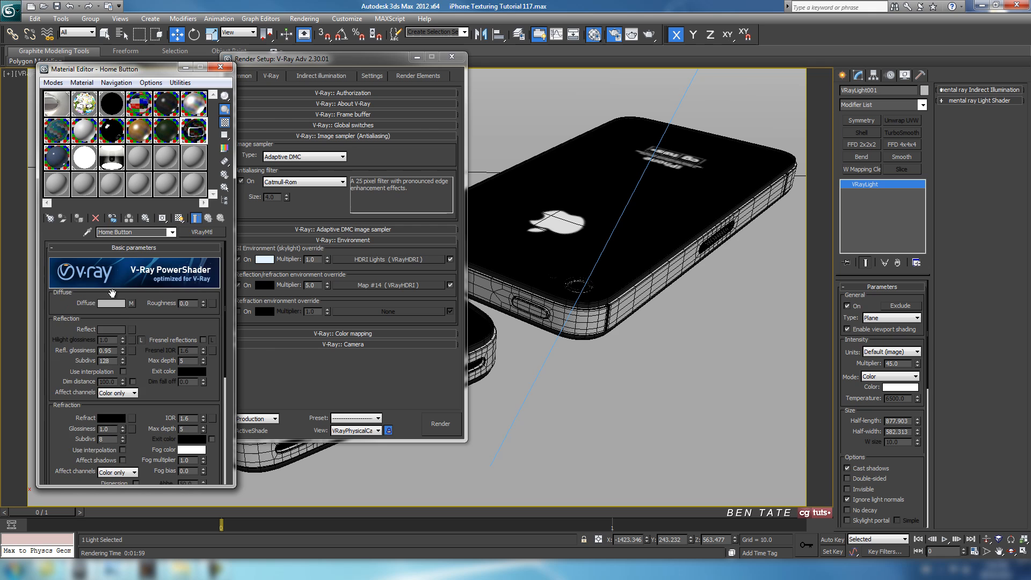
{"action": "left_click", "coordinate": [132, 305]}
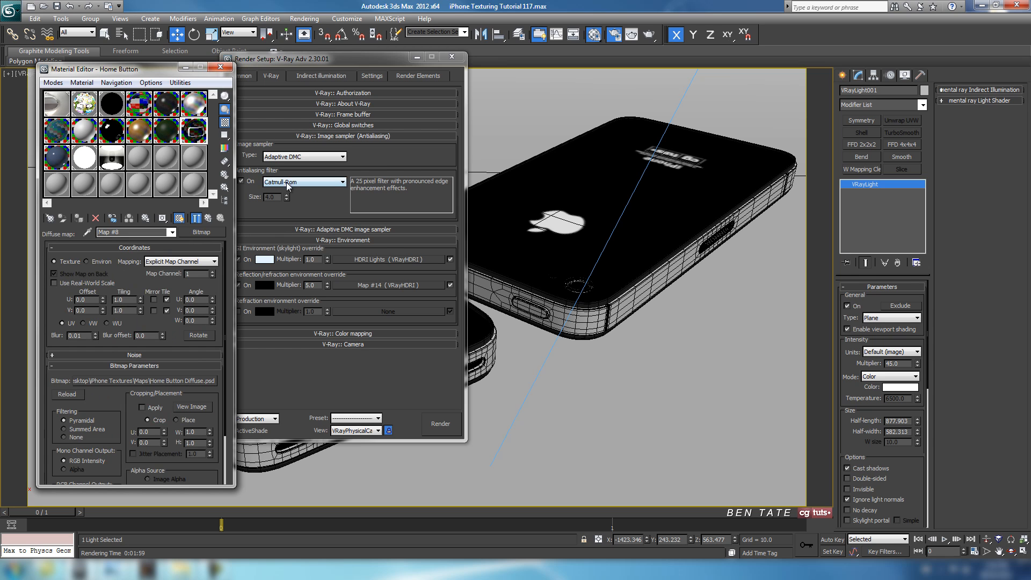
{"action": "left_click", "coordinate": [220, 67]}
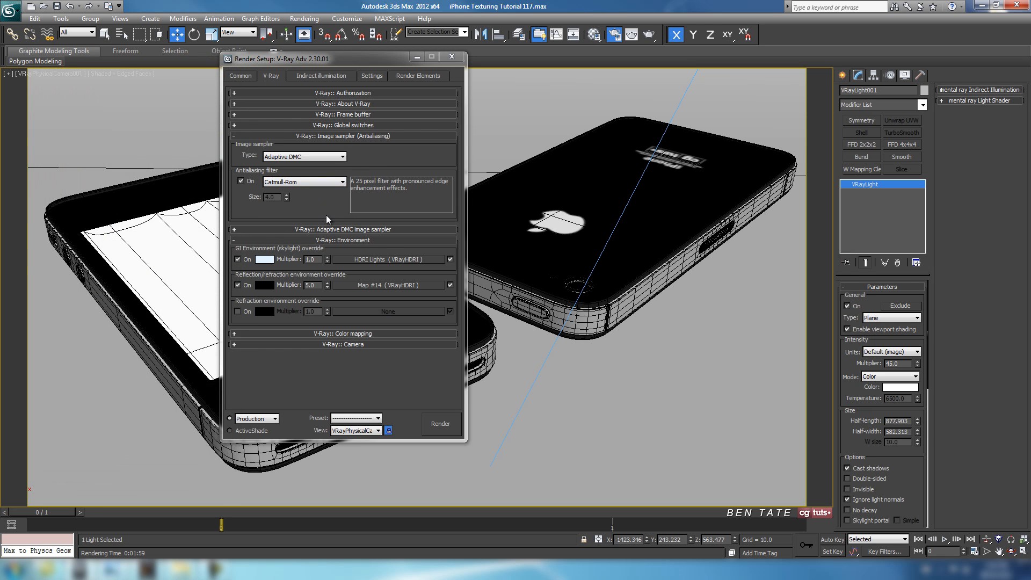
Review the Adaptive DMC image sampler and color mapping settings in the render setup.
{"action": "left_click", "coordinate": [316, 230]}
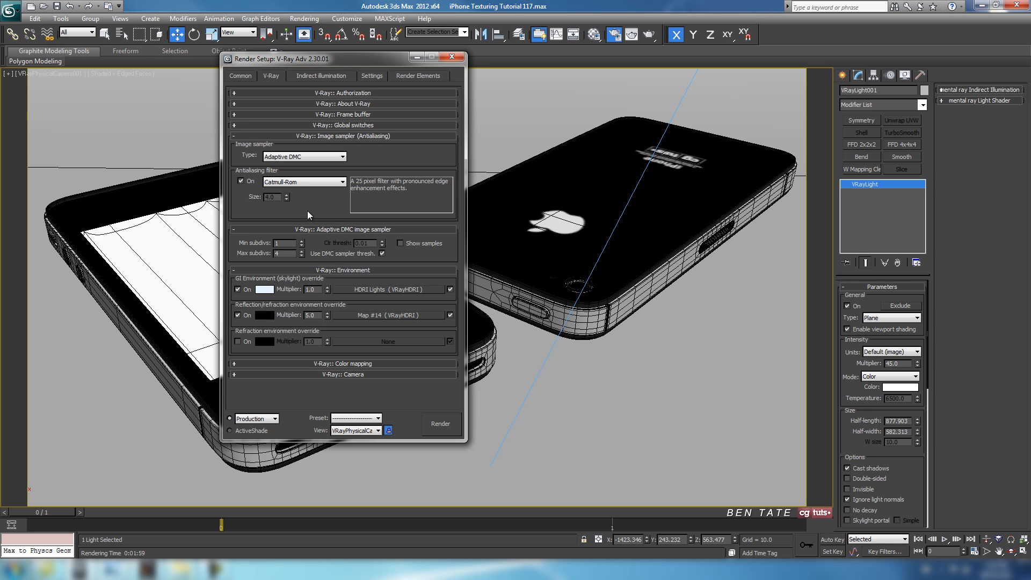
{"action": "left_click", "coordinate": [324, 364]}
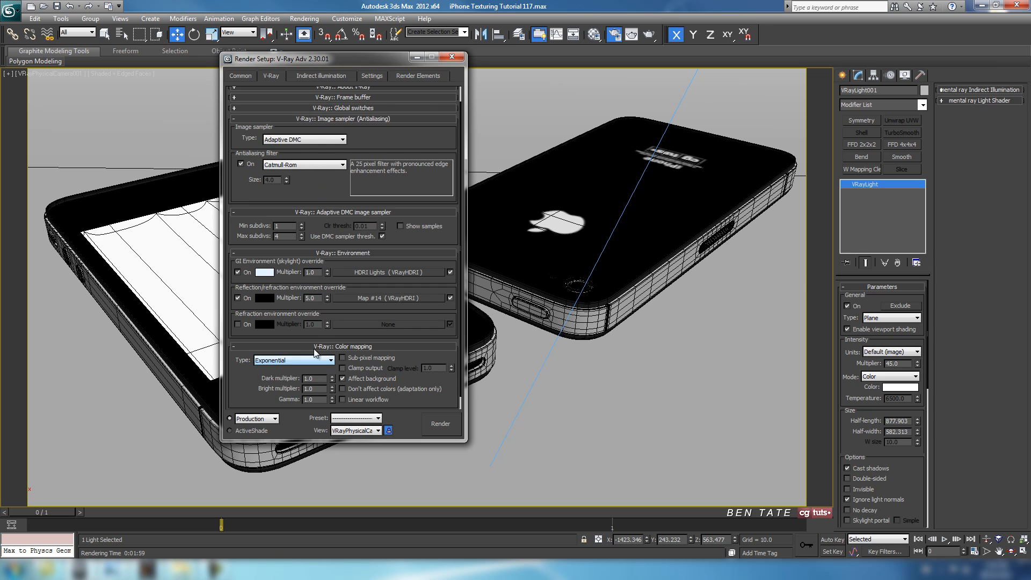
{"action": "left_click", "coordinate": [340, 348]}
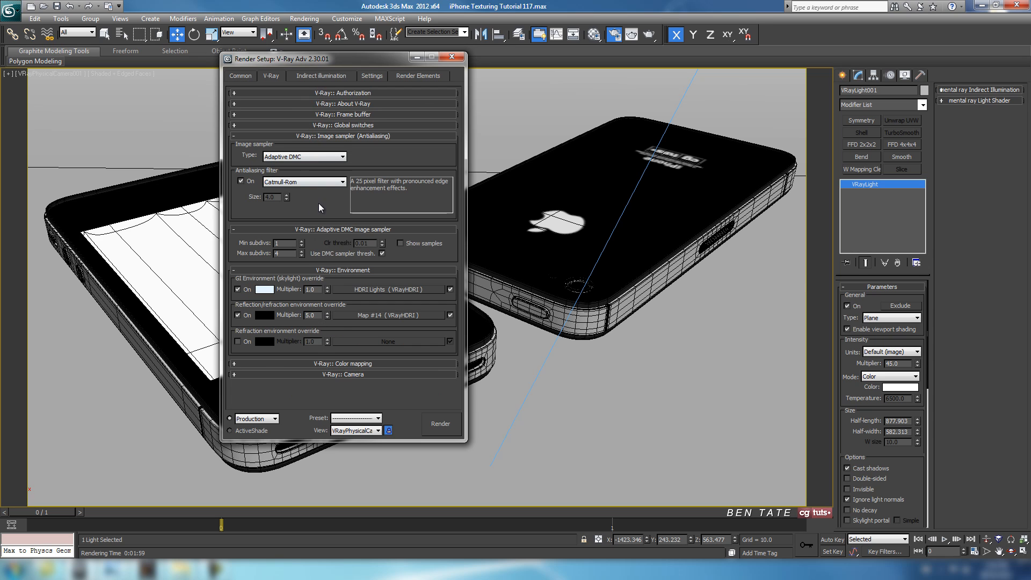
Set the ambient occlusion amount of the indirect illumination to 1.0.
{"action": "left_click", "coordinate": [323, 76]}
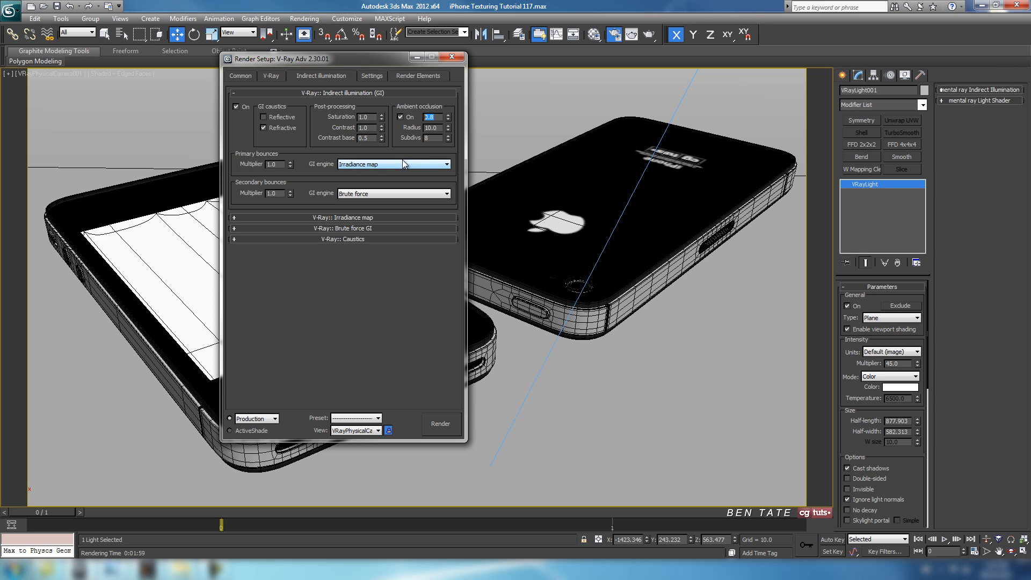
{"action": "type", "text": "1"}
{"action": "key", "text": "Return"}
Set the irradiance map's built-in preset to Medium and look over its parameters.
{"action": "left_click", "coordinate": [344, 217]}
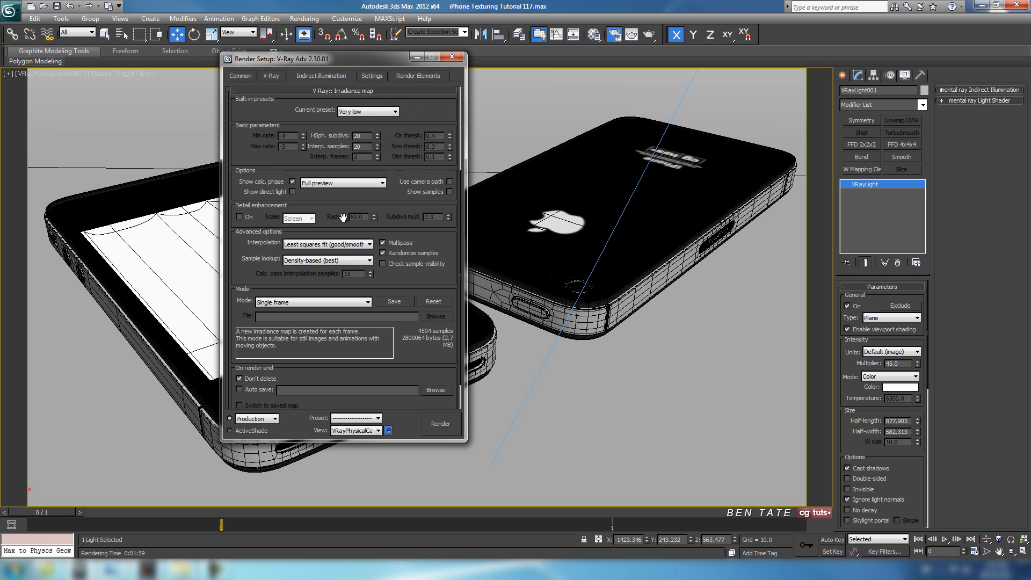
{"action": "left_click_drag", "start_coordinate": [322, 102], "coordinate": [321, 193]}
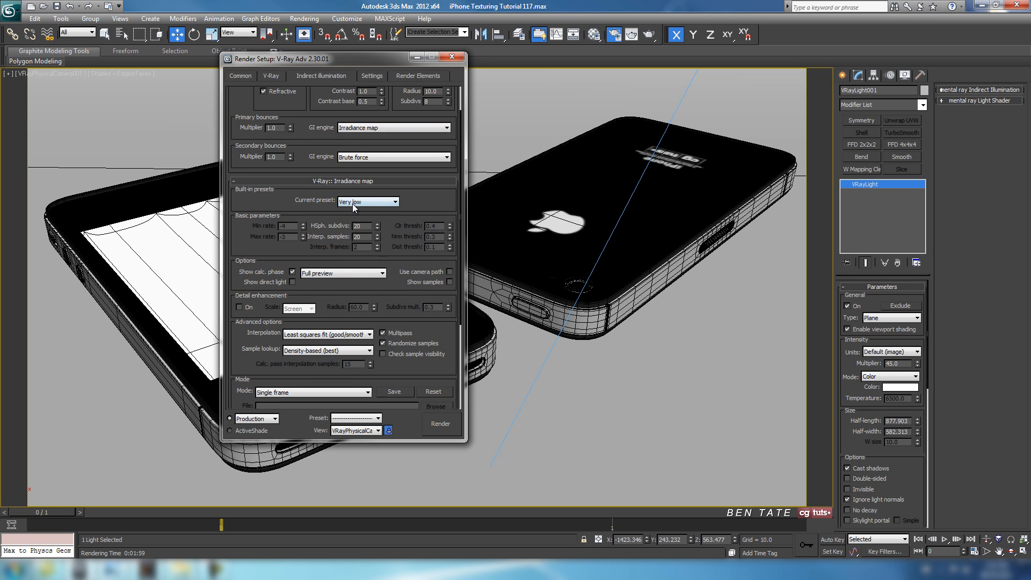
{"action": "left_click", "coordinate": [356, 203]}
{"action": "left_click", "coordinate": [366, 233]}
{"action": "left_click_drag", "start_coordinate": [252, 245], "coordinate": [251, 203]}
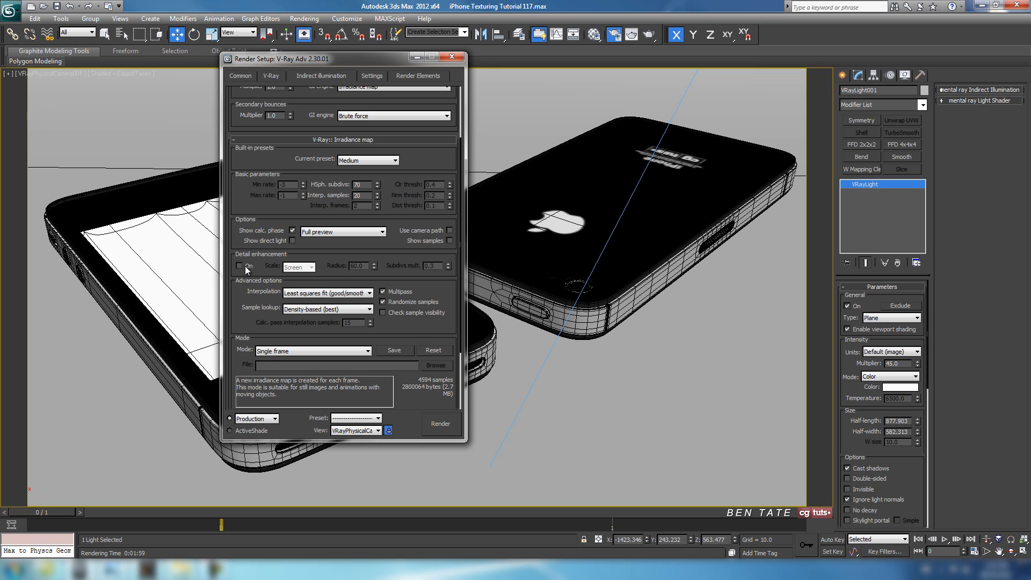
{"action": "left_click_drag", "start_coordinate": [238, 243], "coordinate": [259, 306]}
{"action": "left_click_drag", "start_coordinate": [303, 163], "coordinate": [311, 199]}
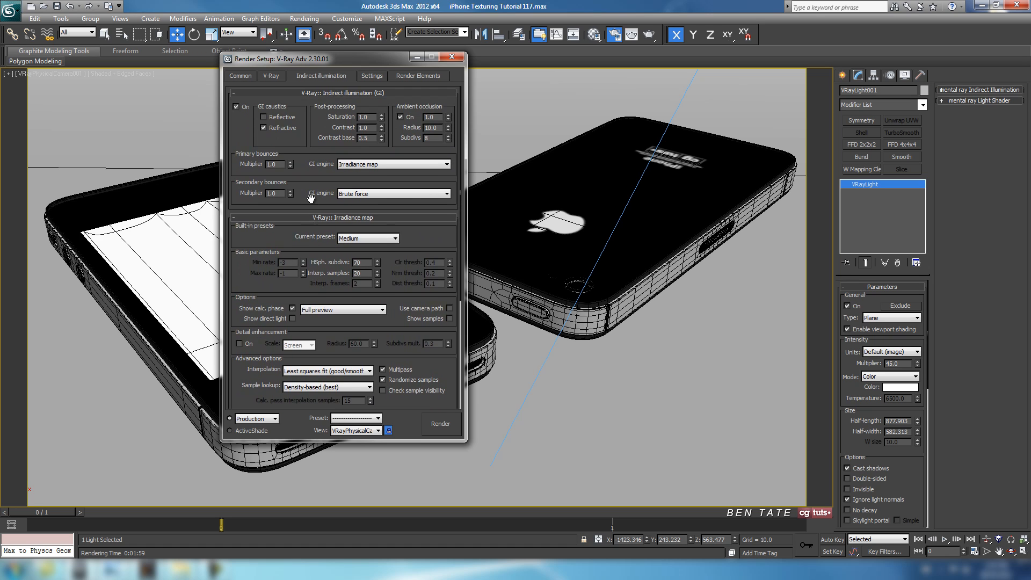
{"action": "mouse_move", "coordinate": [316, 273]}
{"action": "left_mouse_down"}
{"action": "mouse_move", "coordinate": [311, 155]}
{"action": "mouse_move", "coordinate": [321, 261]}
{"action": "left_mouse_up"}
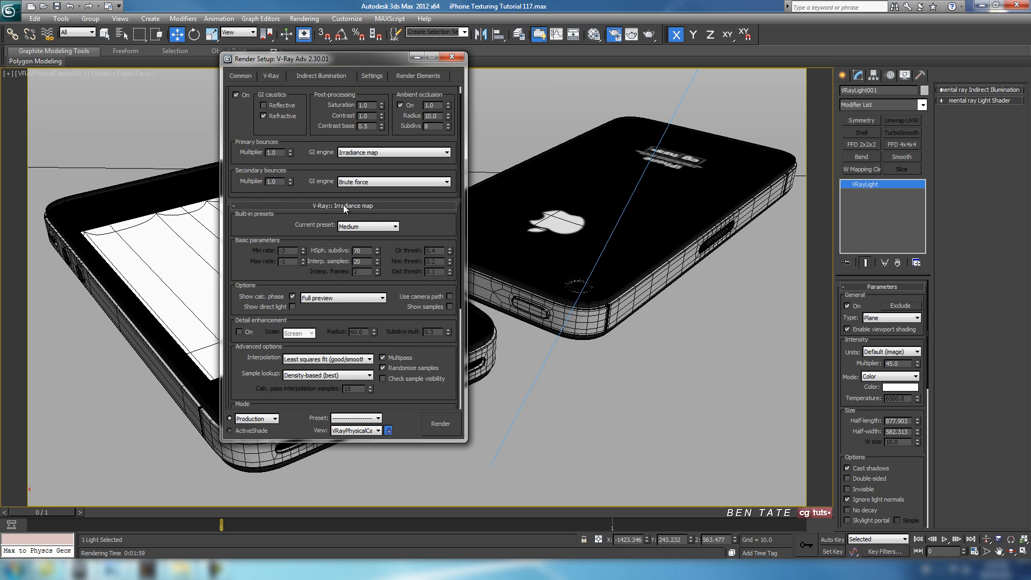
Stop the Adaptive DMC image sampler from using the DMC sampler threshold and enter a separate color threshold for it.
{"action": "left_click", "coordinate": [370, 77]}
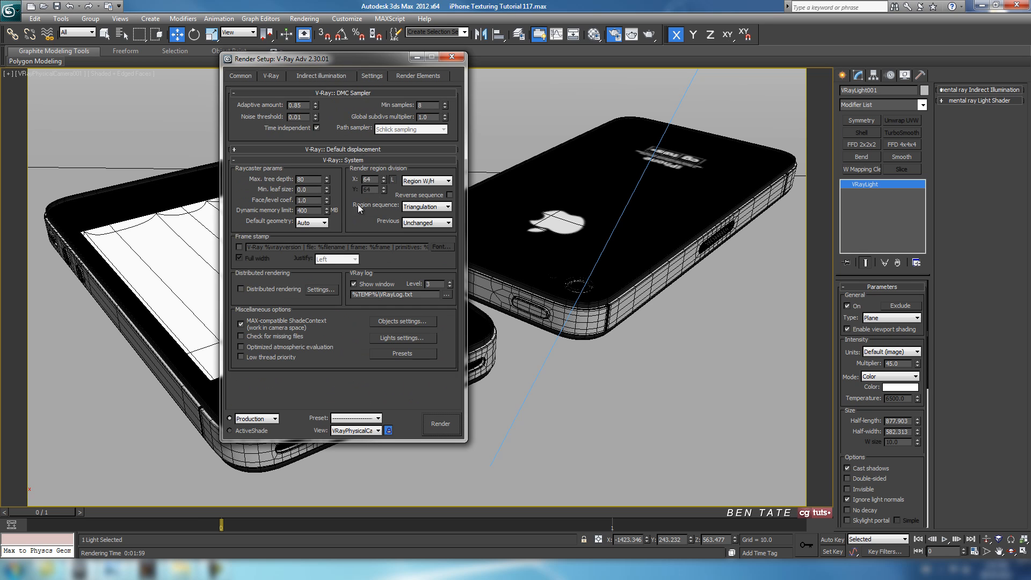
{"action": "left_click", "coordinate": [298, 76]}
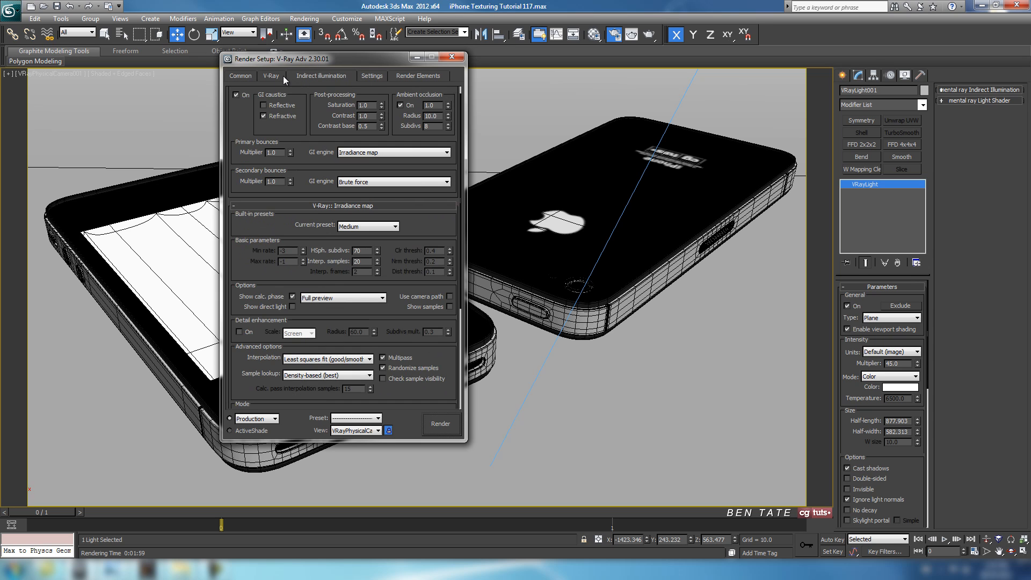
{"action": "left_click", "coordinate": [273, 76]}
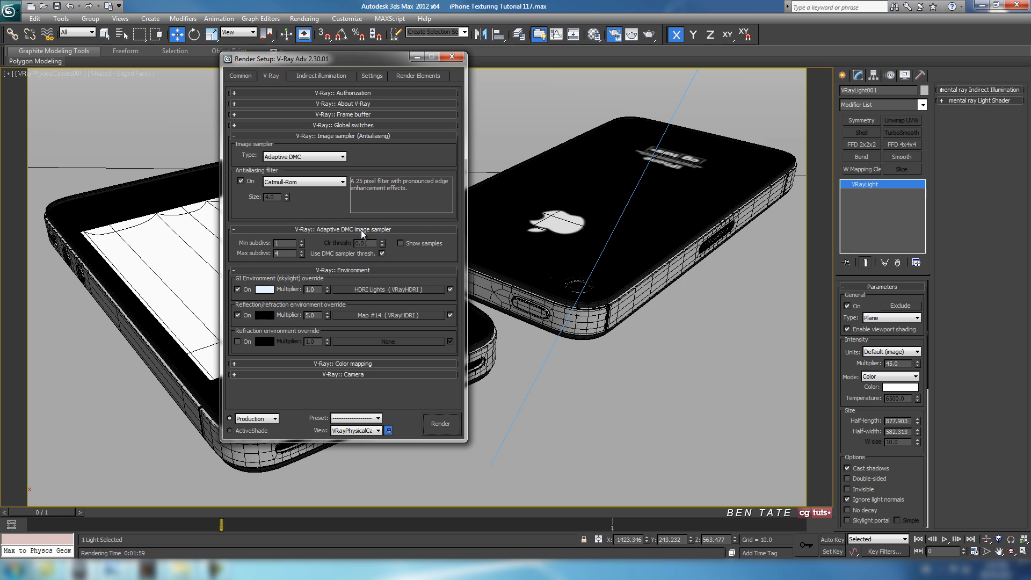
{"action": "left_click", "coordinate": [382, 254]}
{"action": "left_click_drag", "start_coordinate": [386, 63], "coordinate": [461, 80]}
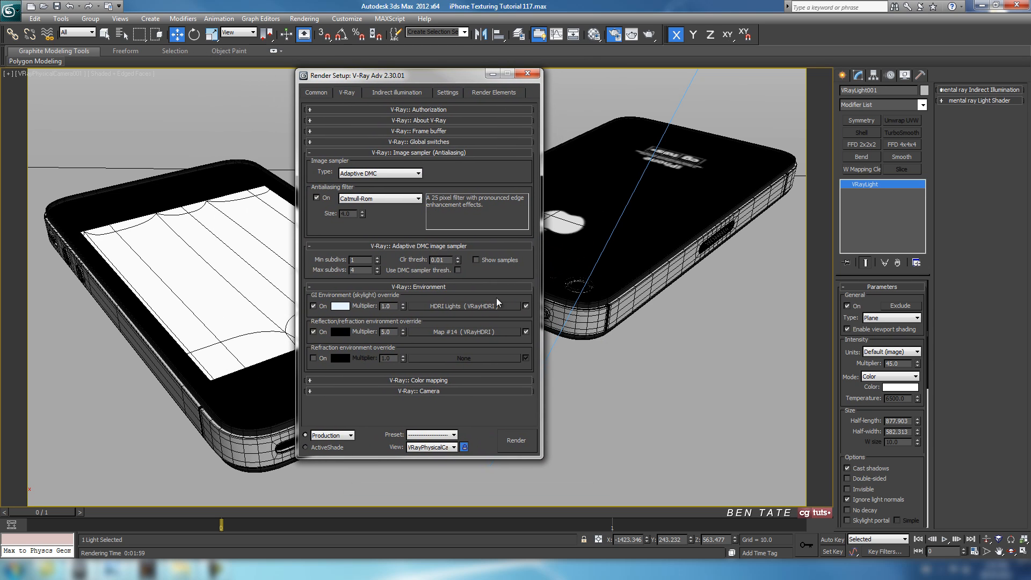
{"action": "double_click", "coordinate": [449, 262]}
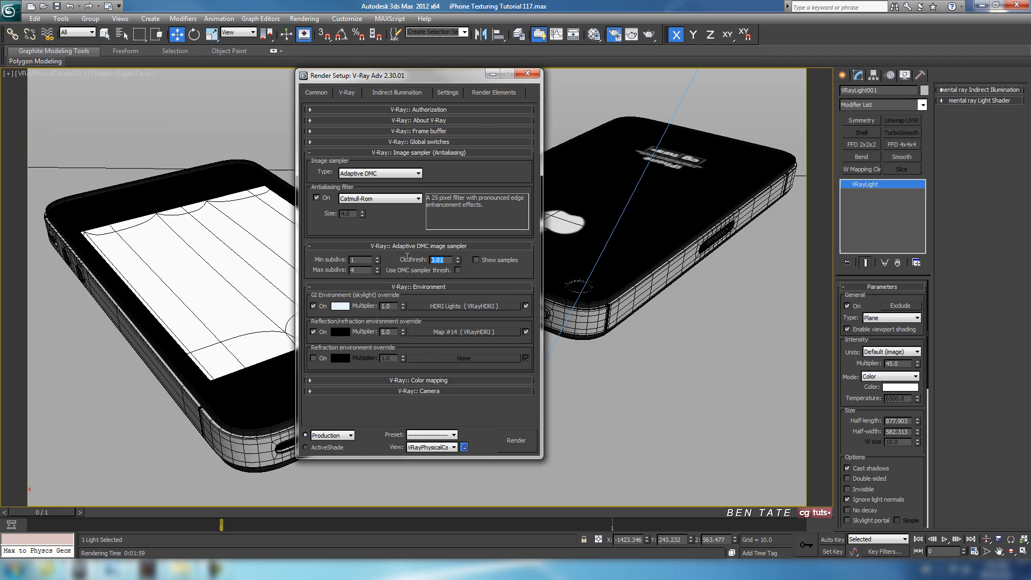
{"action": "left_click", "coordinate": [449, 261]}
{"action": "left_click_drag", "start_coordinate": [443, 261], "coordinate": [434, 261]}
{"action": "left_click", "coordinate": [452, 277]}
{"action": "type", "text": "02"}
Review the indirect illumination, DMC sampler, system and render elements settings before rendering.
{"action": "left_click", "coordinate": [400, 97]}
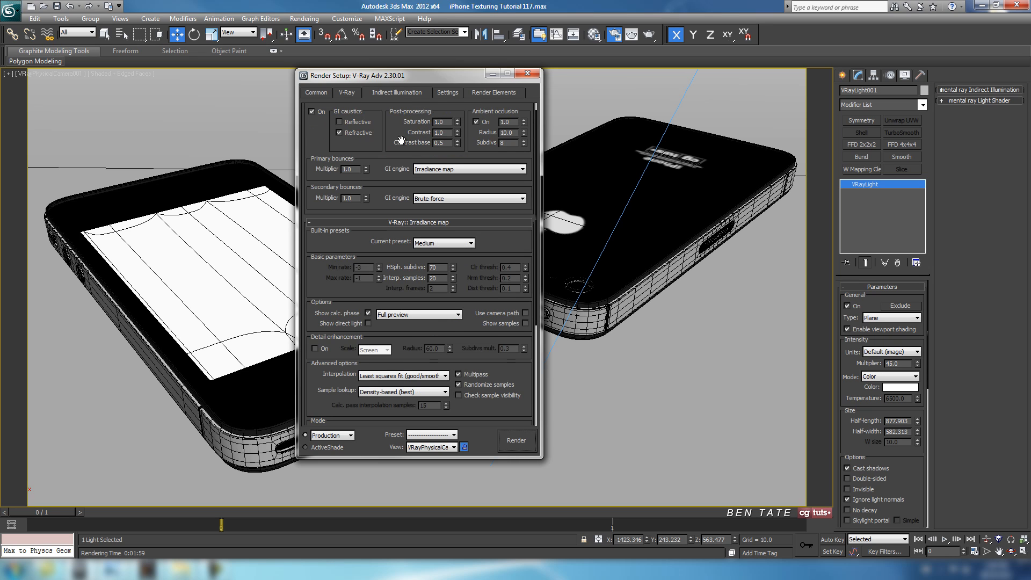
{"action": "left_click_drag", "start_coordinate": [385, 199], "coordinate": [381, 233]}
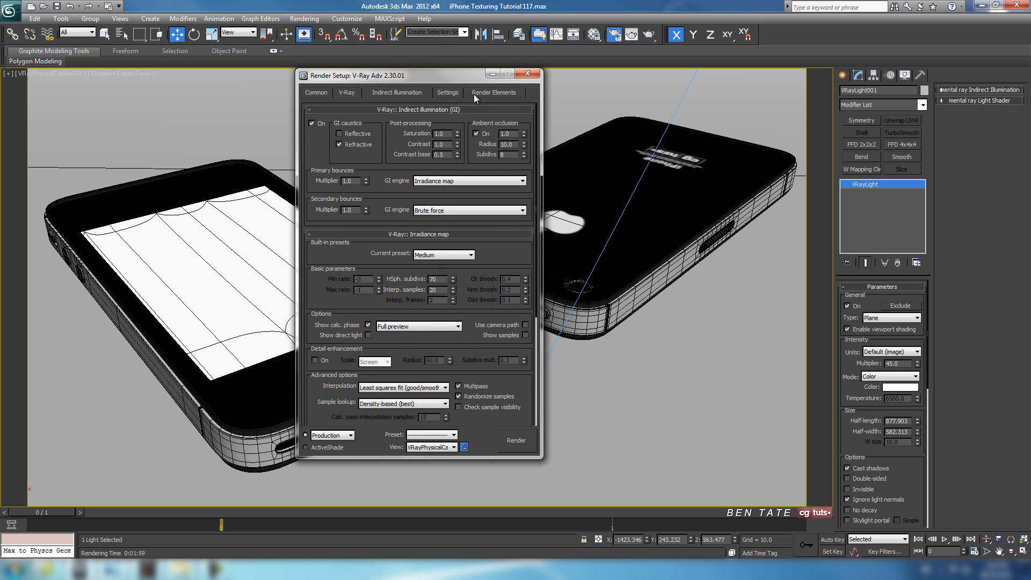
{"action": "left_click", "coordinate": [451, 93]}
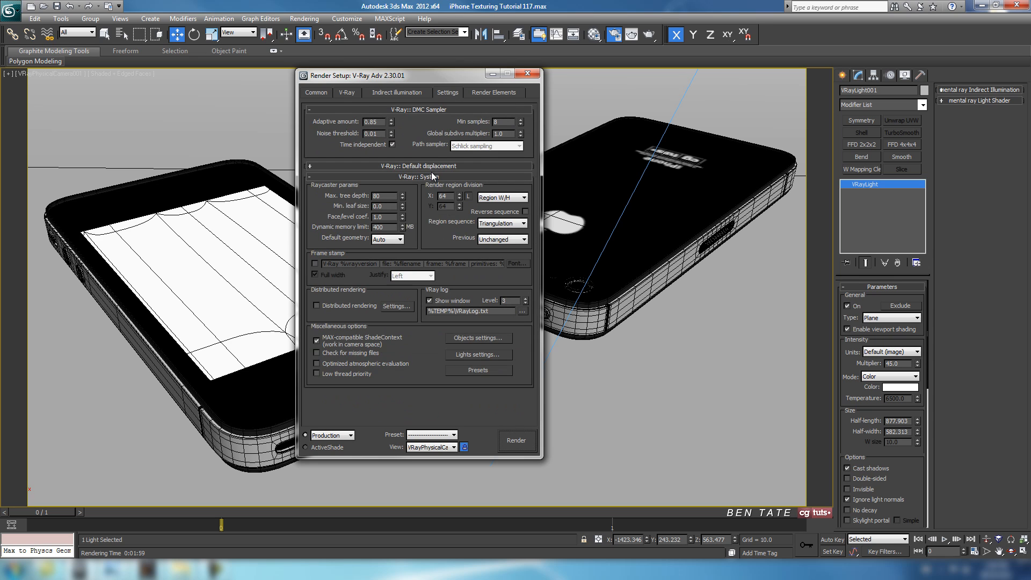
{"action": "left_click", "coordinate": [479, 94]}
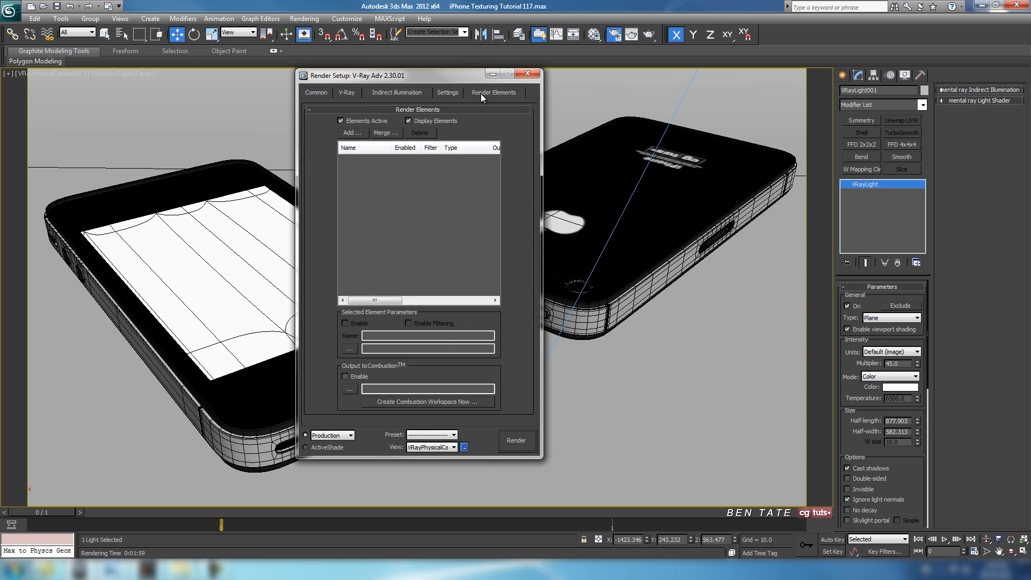
Render the physical camera view in Production mode at 1280 x 720 and reposition the V-Ray frame buffer for viewing.
{"action": "left_click", "coordinate": [318, 93]}
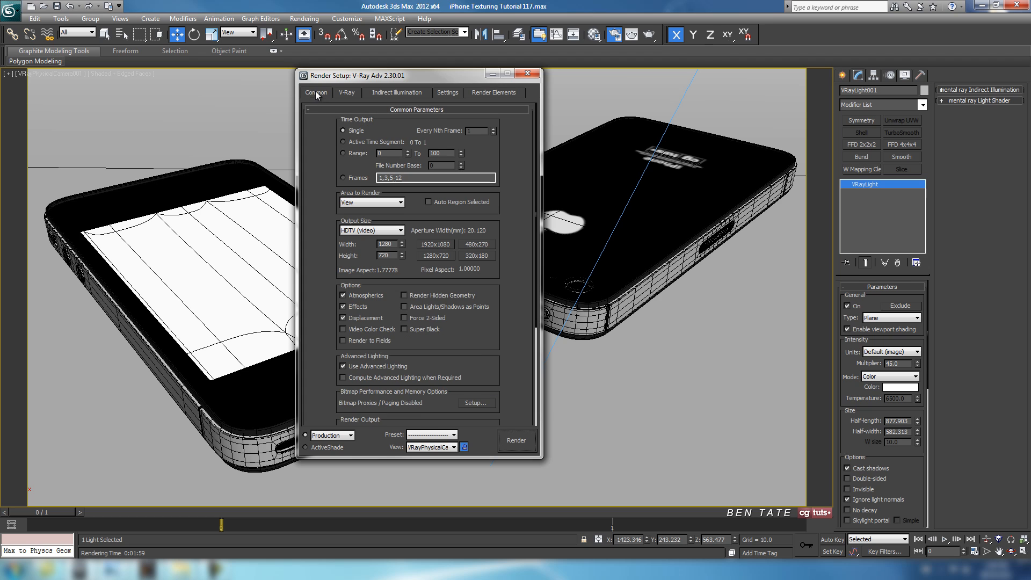
{"action": "mouse_move", "coordinate": [321, 278]}
{"action": "left_mouse_down"}
{"action": "mouse_move", "coordinate": [320, 177]}
{"action": "mouse_move", "coordinate": [325, 287]}
{"action": "left_mouse_up"}
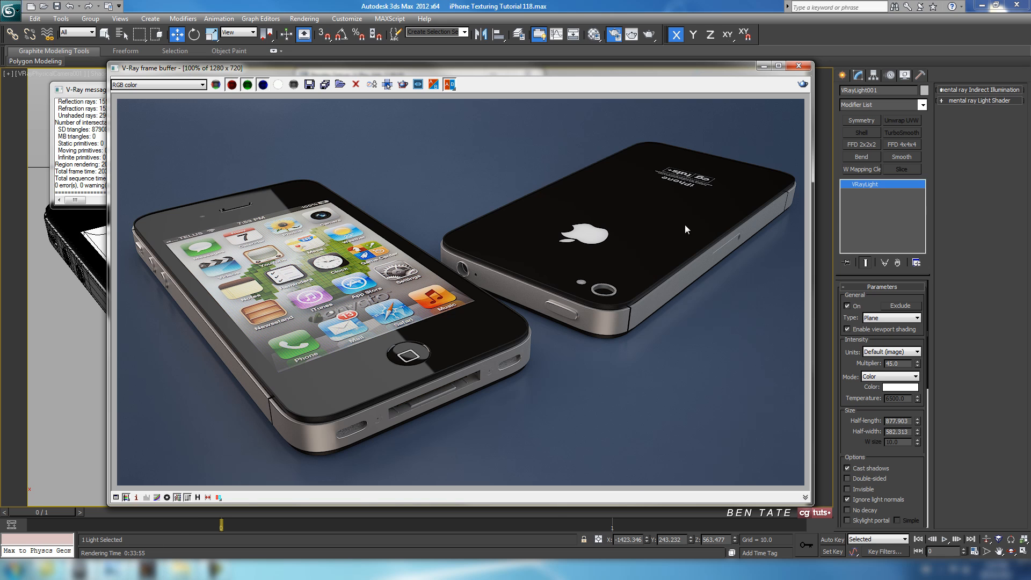
{"action": "left_click_drag", "start_coordinate": [518, 65], "coordinate": [523, 59]}
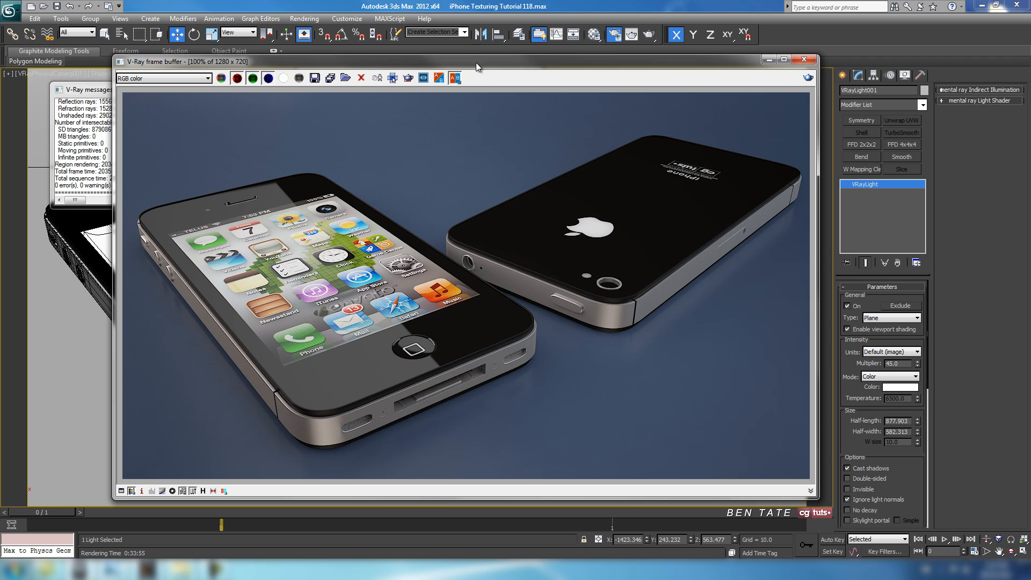
Reposition the V-Ray frame buffer to view the finished iPhone render and save the scene file.
{"action": "mouse_move", "coordinate": [476, 62]}
{"action": "left_mouse_down"}
{"action": "mouse_move", "coordinate": [473, 82]}
{"action": "mouse_move", "coordinate": [469, 72]}
{"action": "left_mouse_up"}
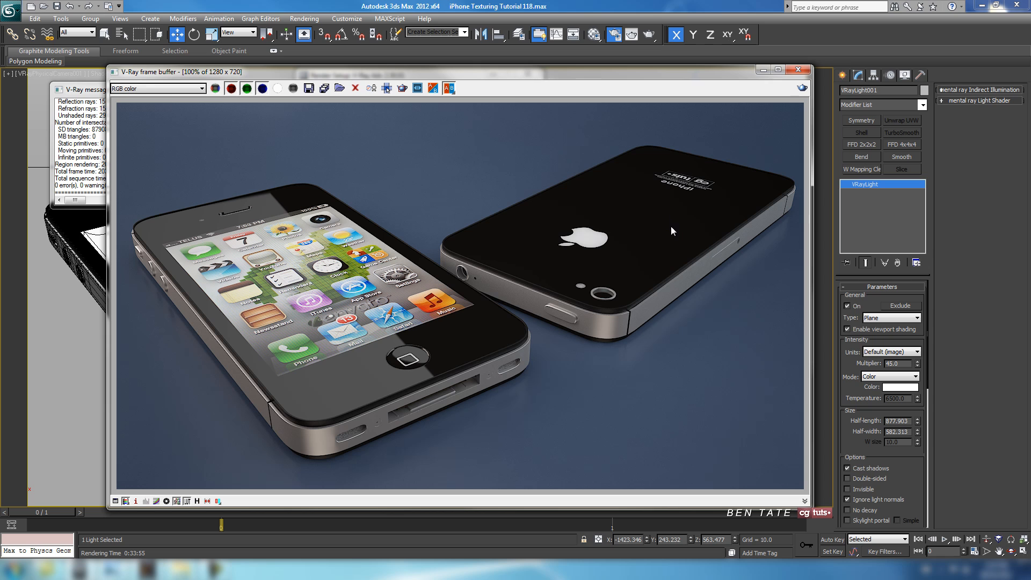
{"action": "mouse_move", "coordinate": [598, 73]}
{"action": "left_mouse_down"}
{"action": "mouse_move", "coordinate": [602, 63]}
{"action": "mouse_move", "coordinate": [603, 72]}
{"action": "left_mouse_up"}
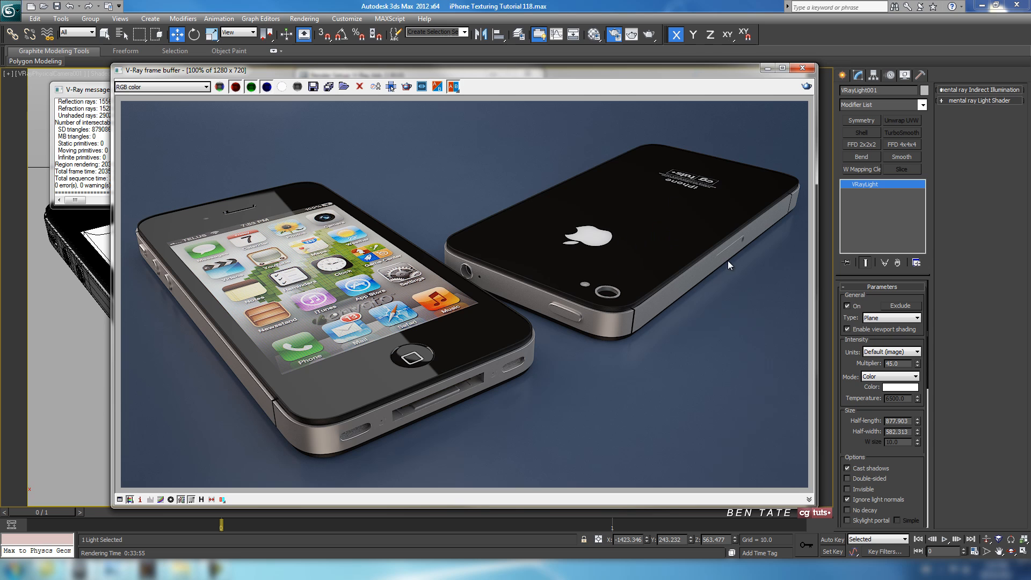
{"action": "key", "text": "ctrl+s"}
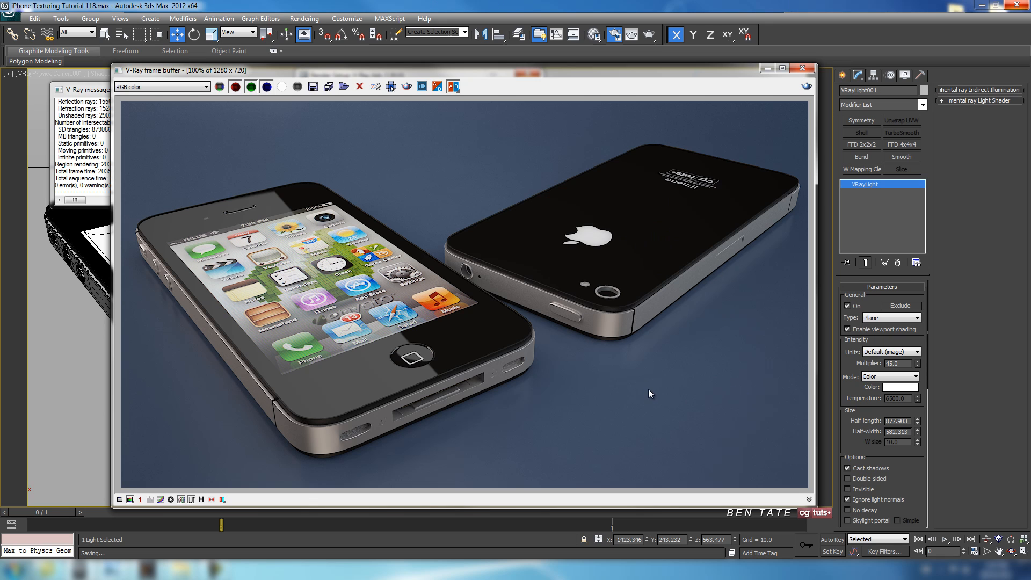
Look over the common render settings, close Render Setup and reposition the frame buffer to view the final render unobstructed.
{"action": "key", "text": "F10"}
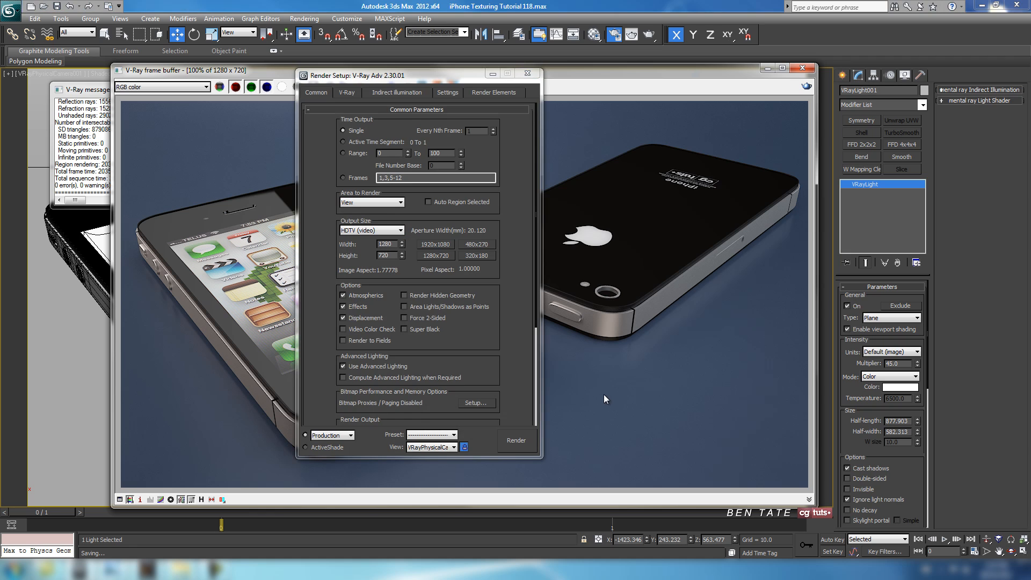
{"action": "left_click", "coordinate": [526, 74]}
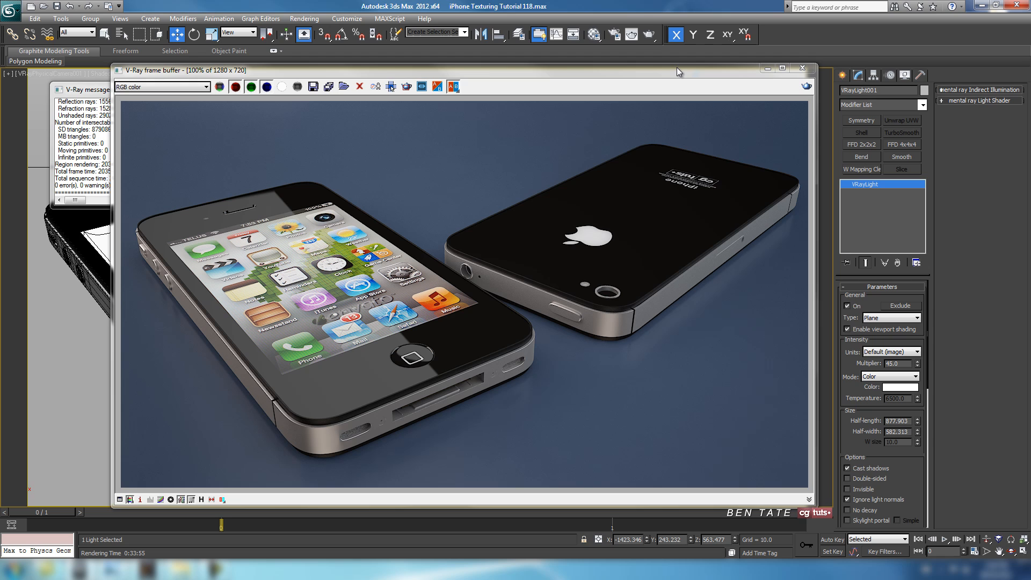
{"action": "left_click_drag", "start_coordinate": [676, 67], "coordinate": [677, 59]}
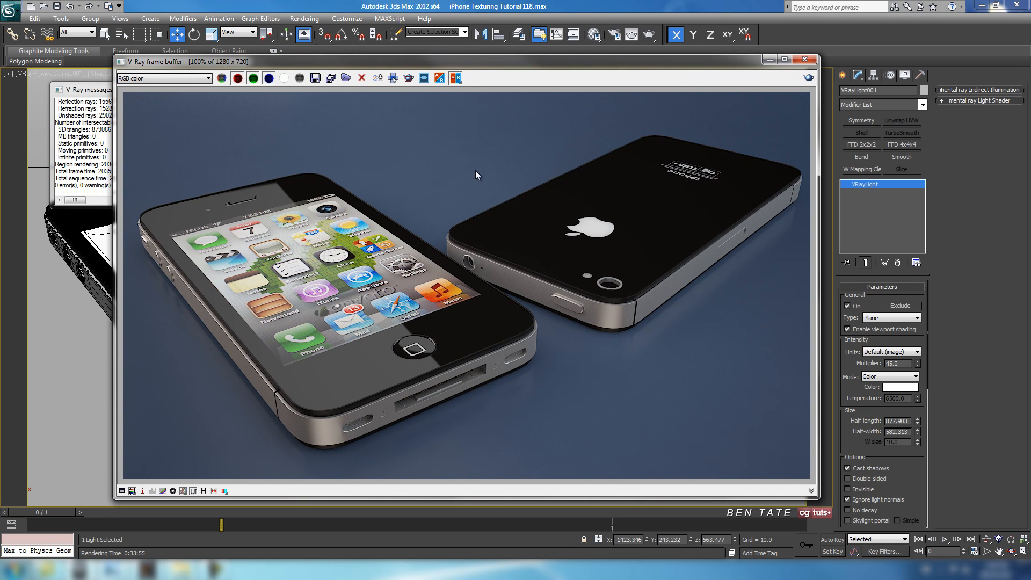